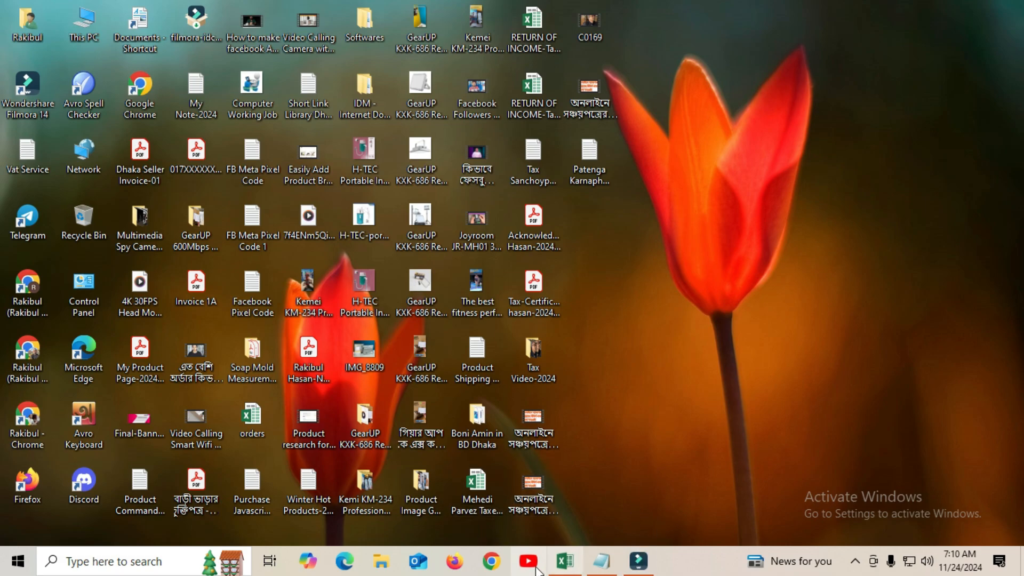
Glance at the tax workbook, then copy the etaxnbr landing-page URL from the Tax Sanchoypatra-2024 note
click(565, 561)
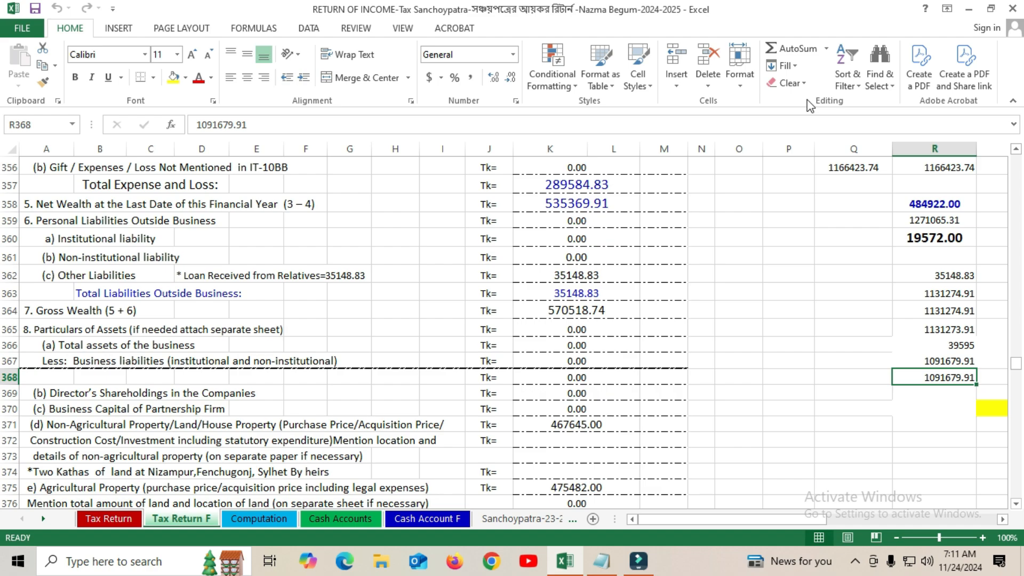
click(971, 9)
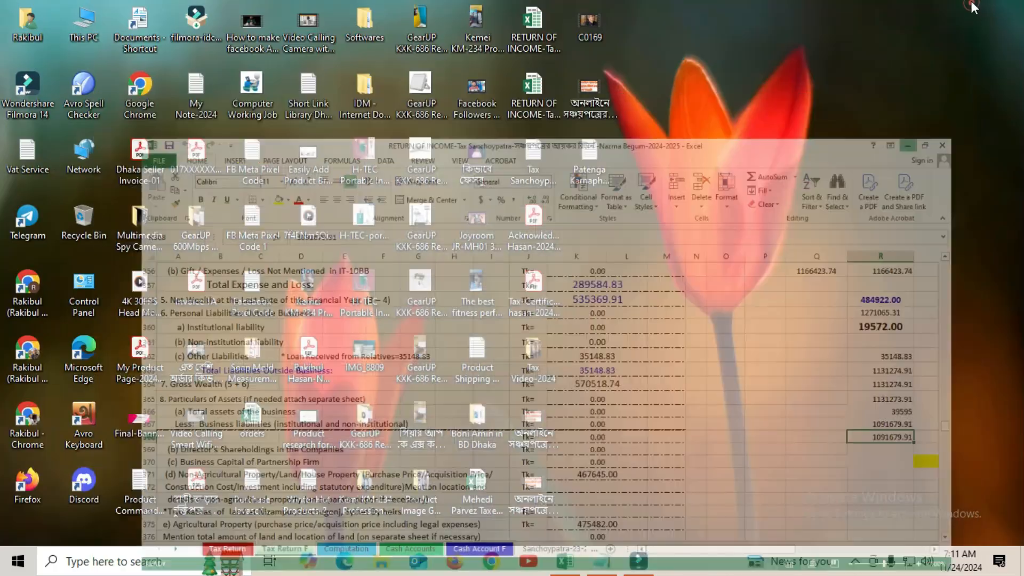
click(602, 561)
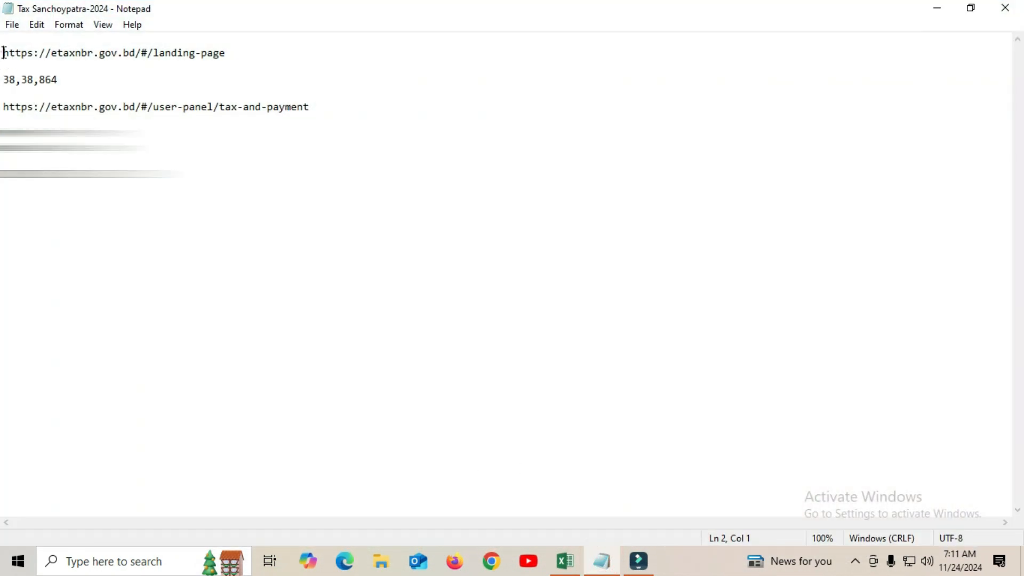
drag(3, 54, 256, 50)
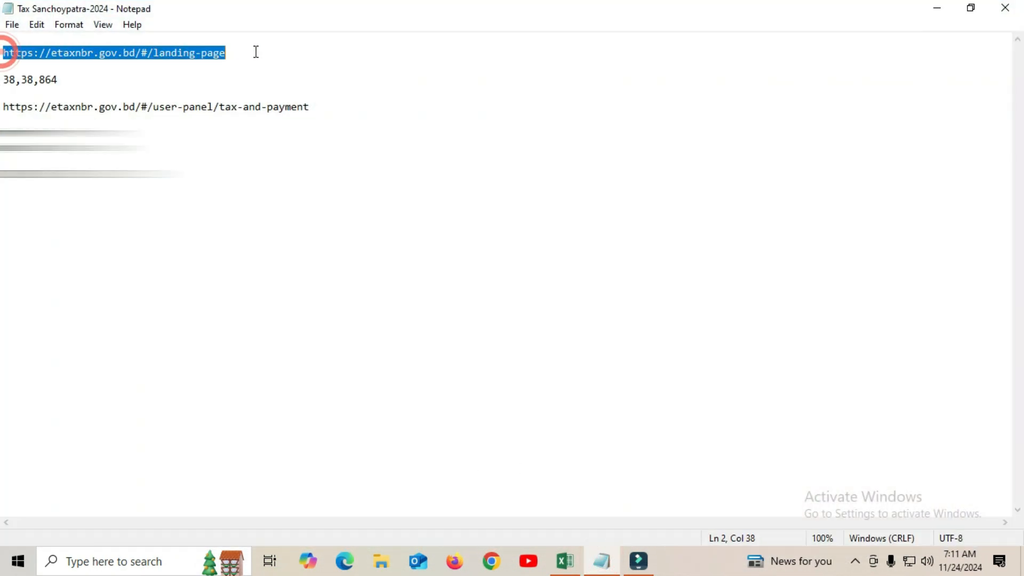
right_click(155, 49)
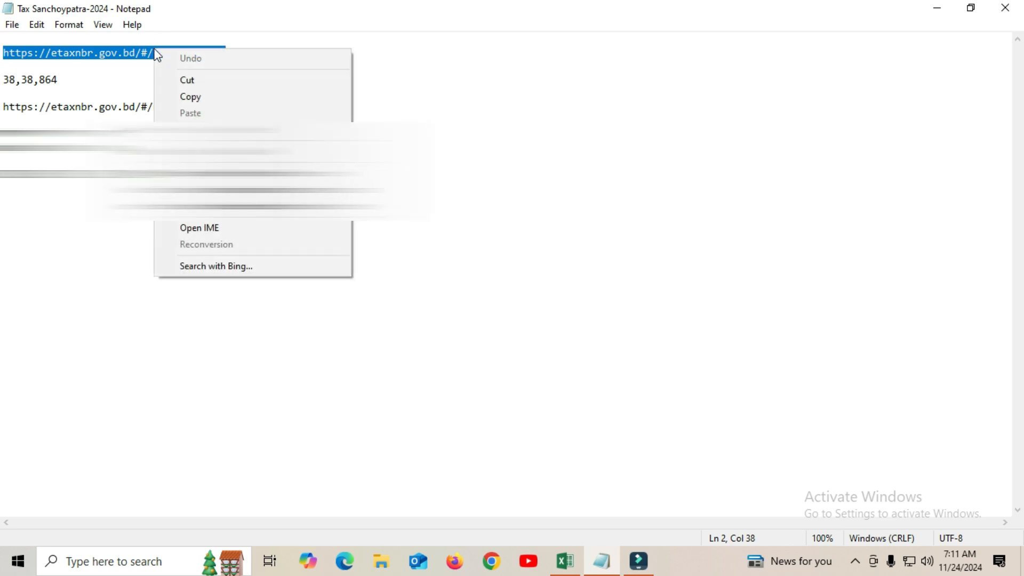
click(224, 98)
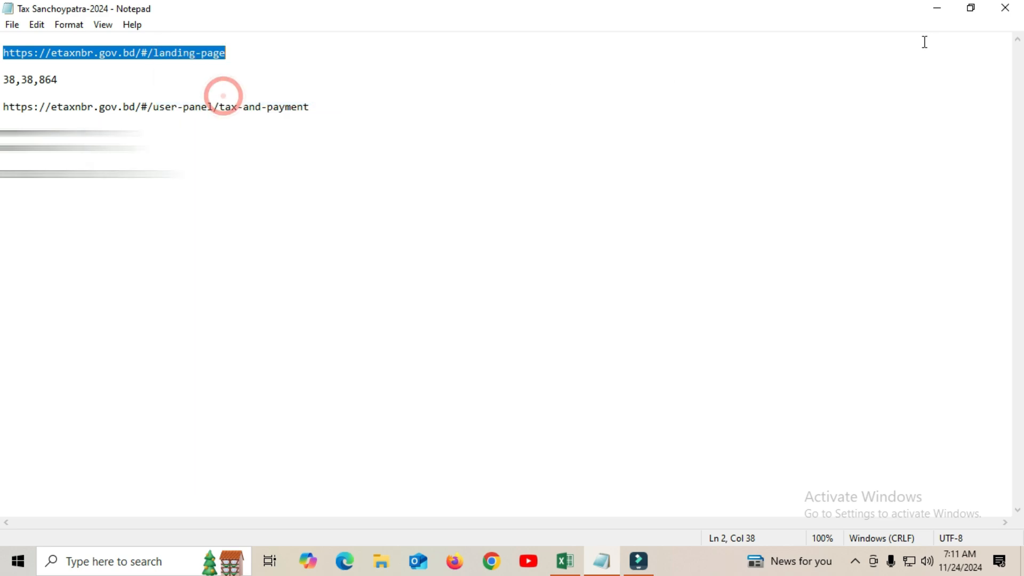
click(941, 8)
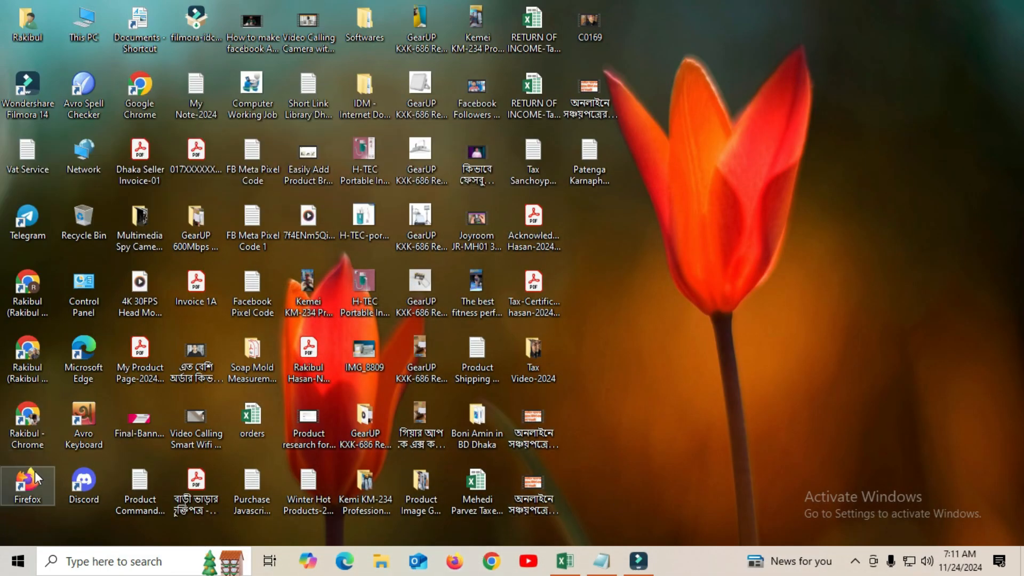
double_click(30, 415)
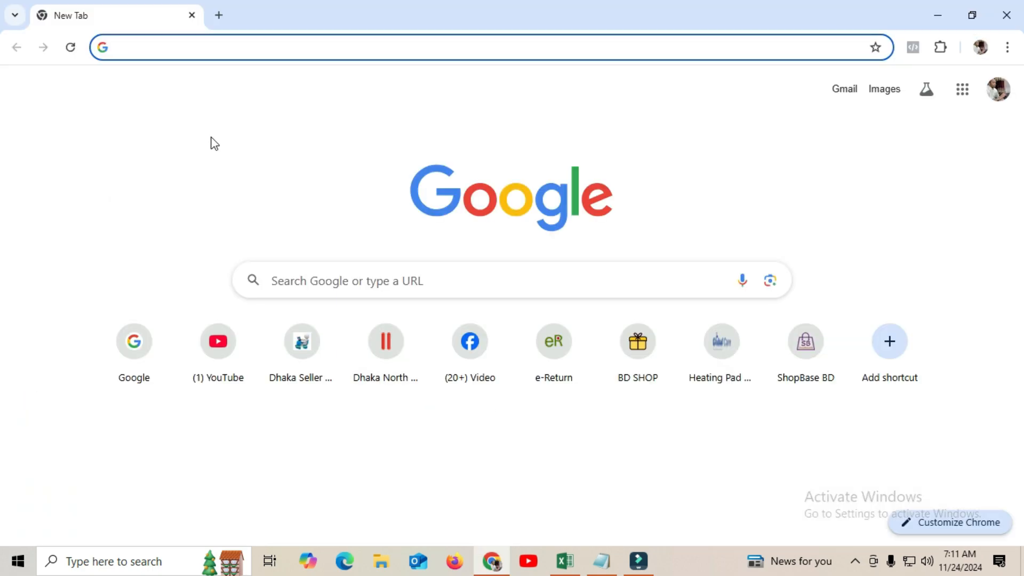
key(ctrl+v)
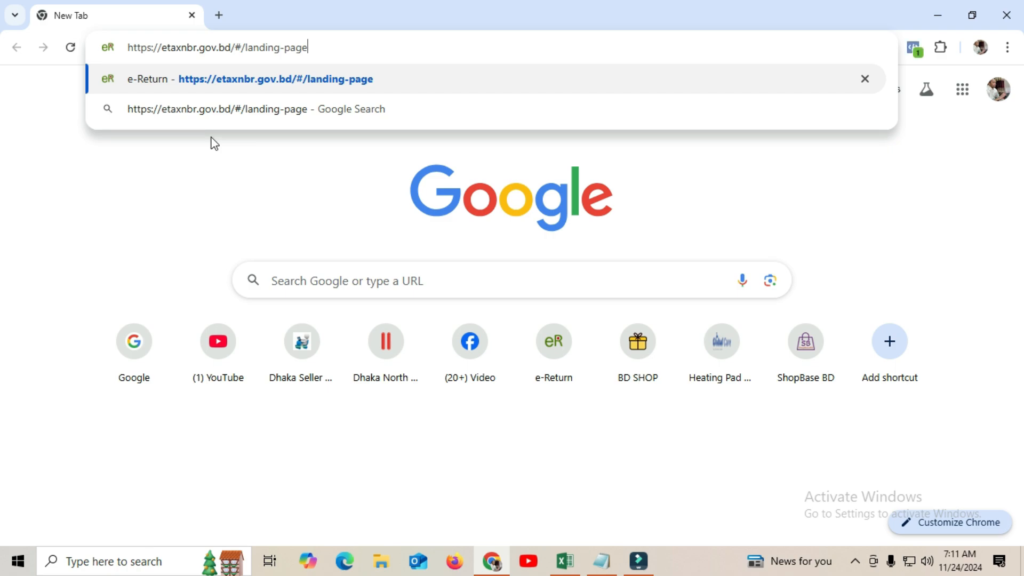
key(Return)
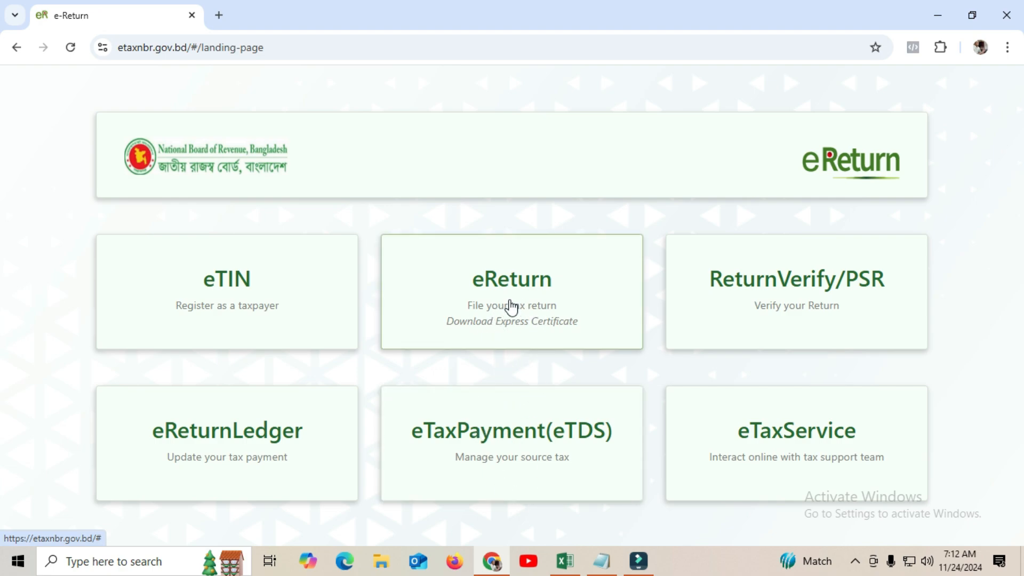
Choose the eReturn service and reach its sign-in page as an already registered taxpayer
click(502, 288)
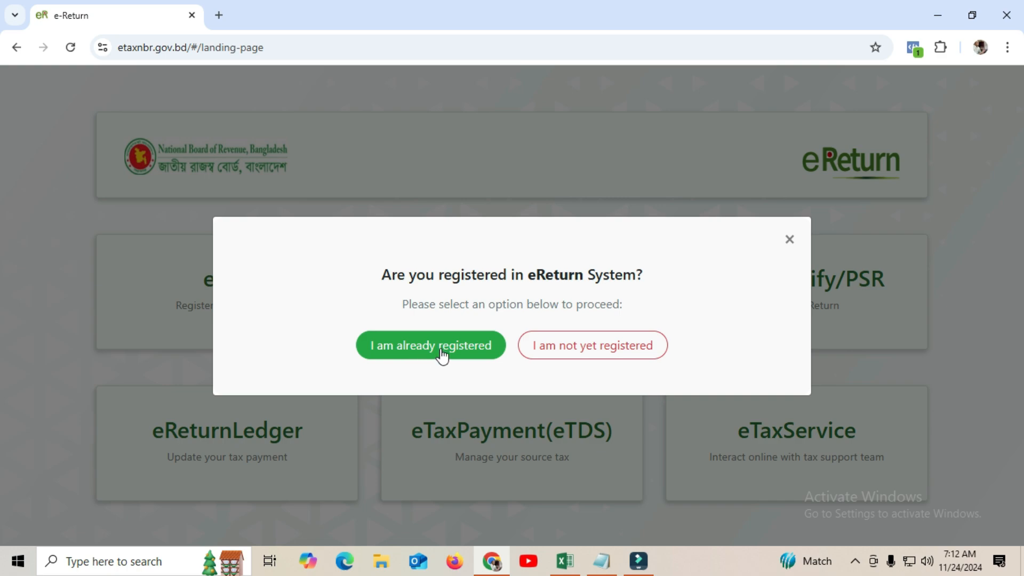
click(423, 347)
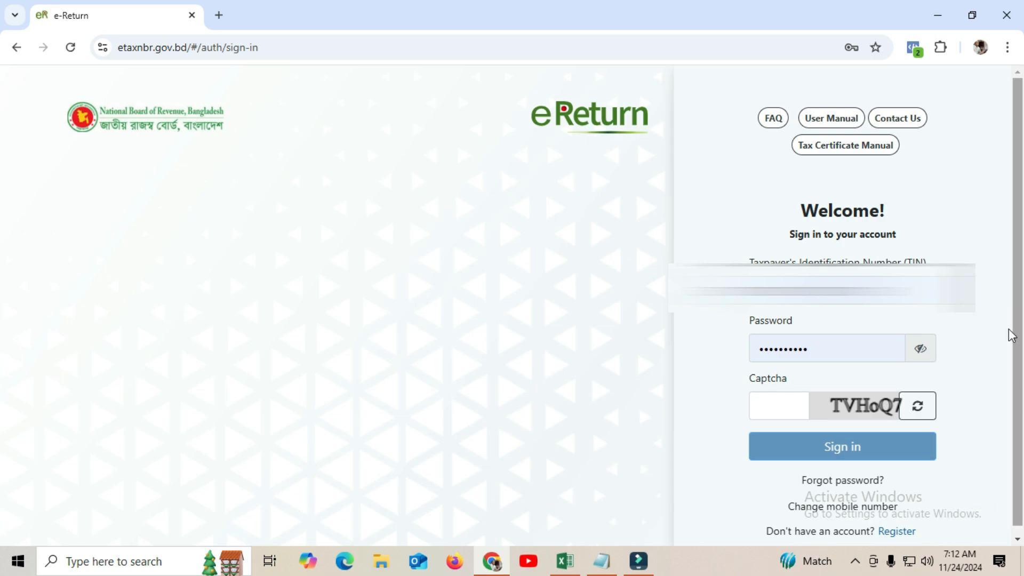
drag(1019, 281, 1006, 260)
mouse_move(1022, 187)
mouse_down()
mouse_move(1022, 169)
mouse_move(1022, 179)
mouse_up()
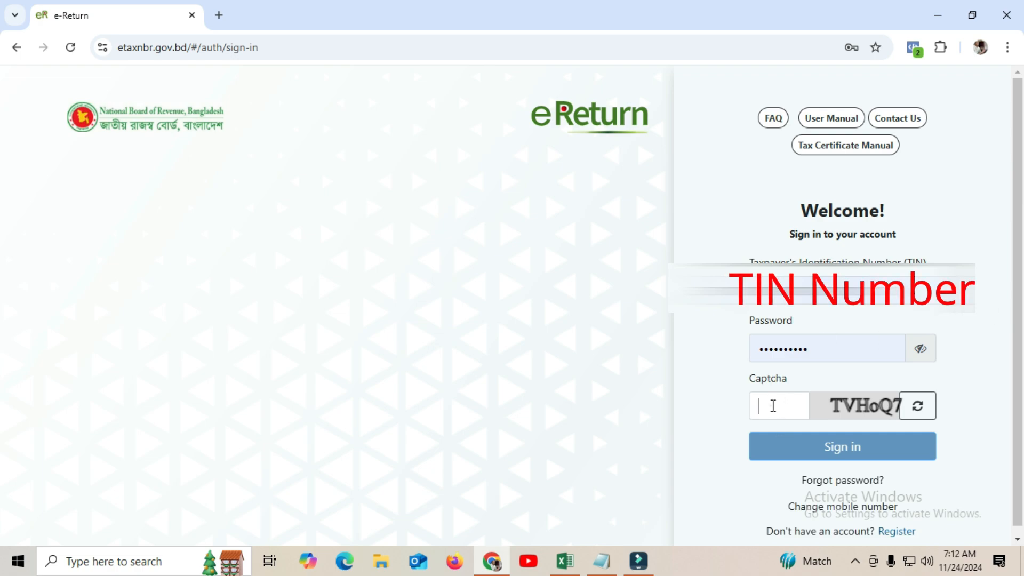
Enter the captcha, correcting a mistyped character, and sign in to eReturn
click(770, 406)
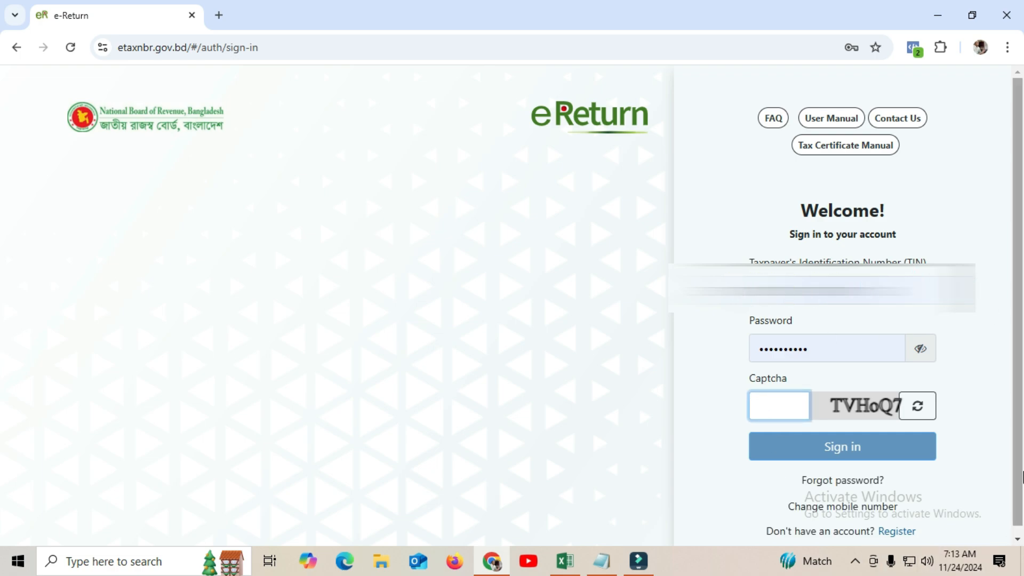
text(TR)
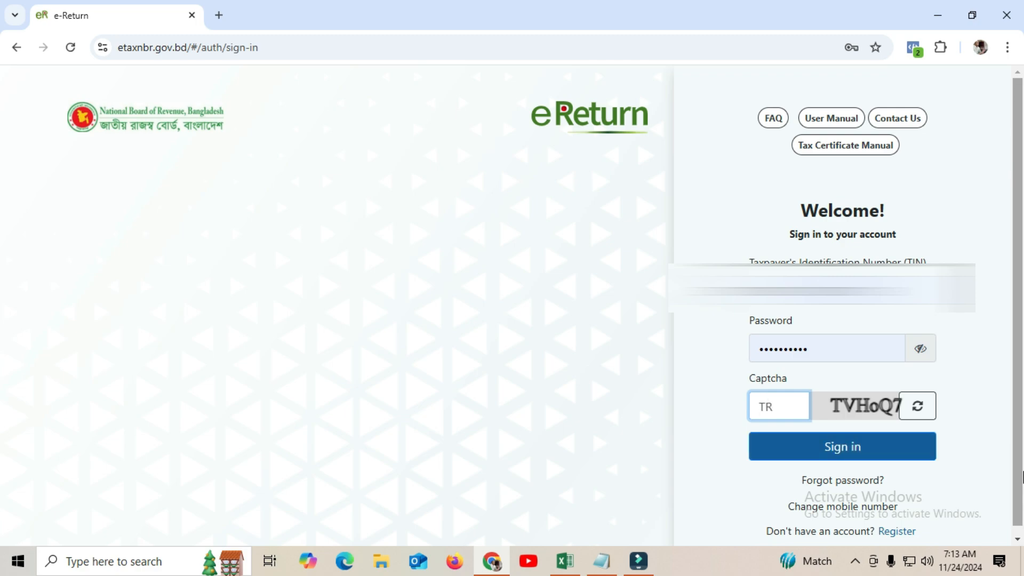
key(BackSpace)
text(VHoQ7)
click(864, 450)
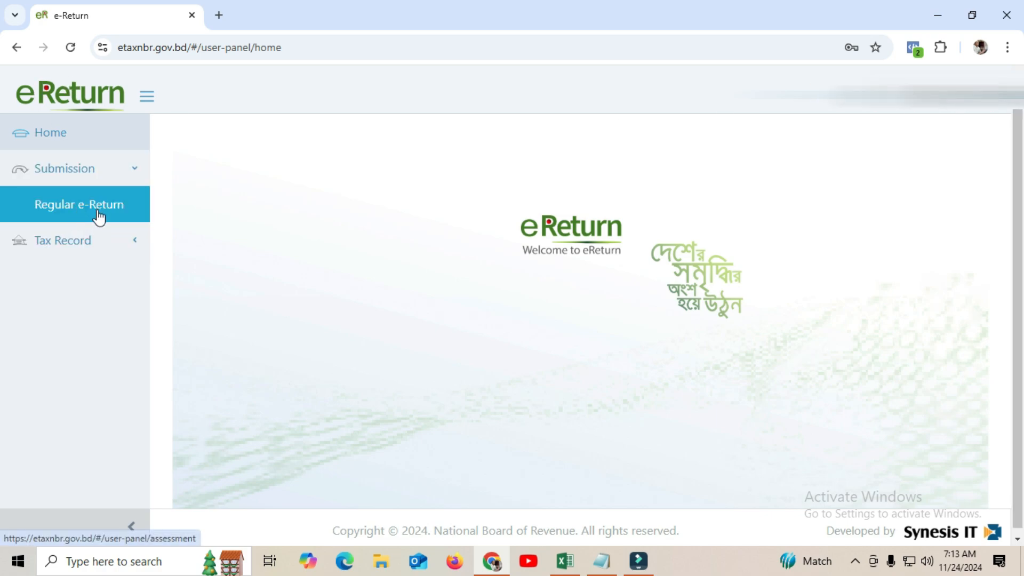
Start a Regular e-Return under Submission, showing Self scheme for assessment year 2024-2025
click(68, 204)
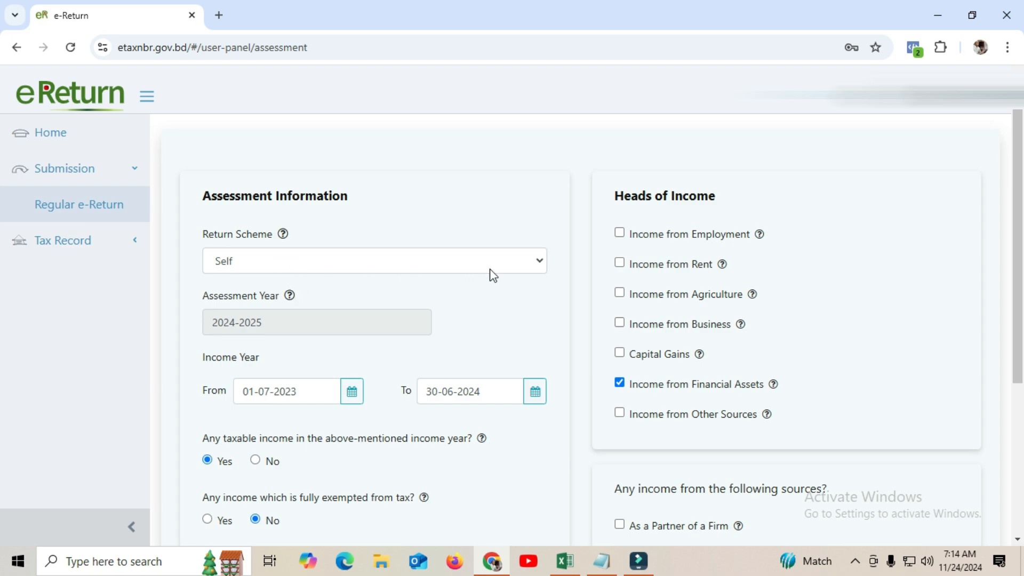
click(526, 262)
click(527, 260)
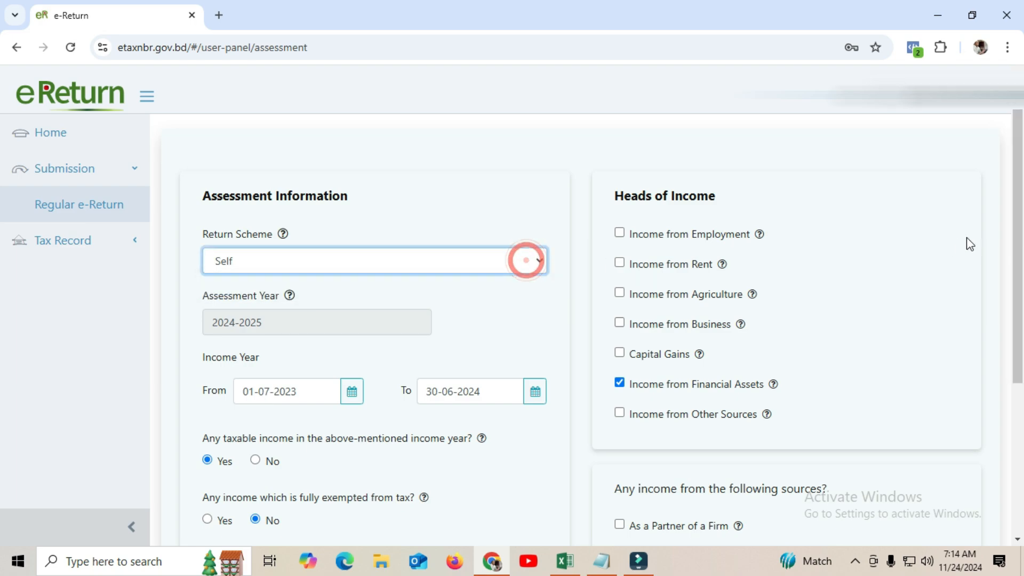
scroll(1018, 219, down, 1)
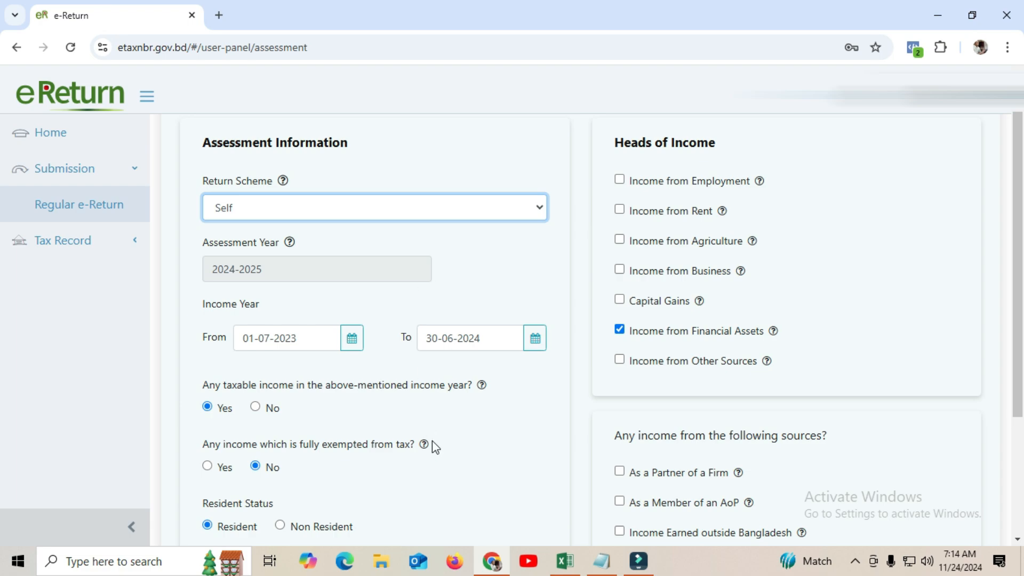
mouse_move(568, 566)
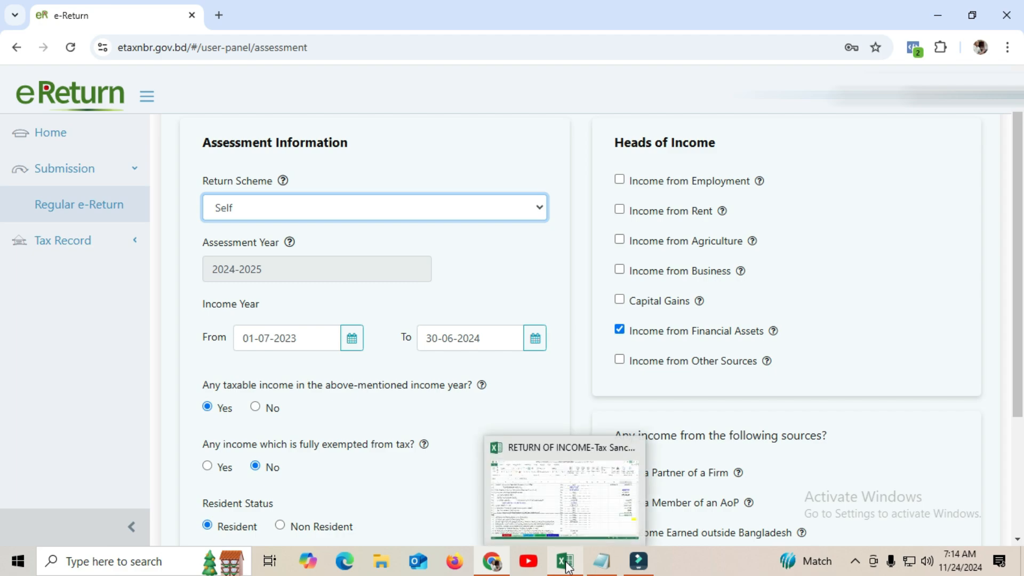
drag(1016, 166, 1006, 220)
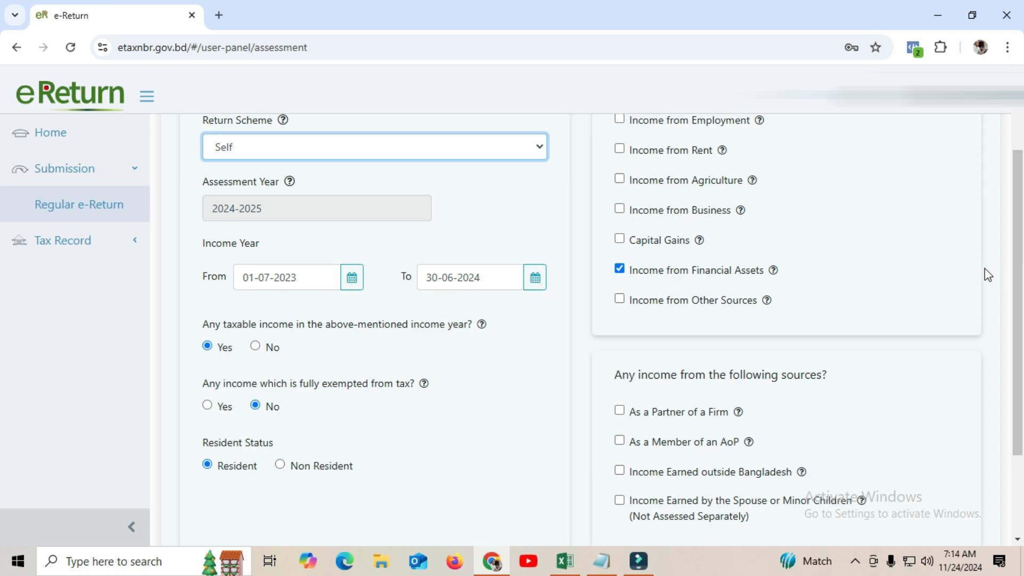
drag(1017, 246, 1013, 303)
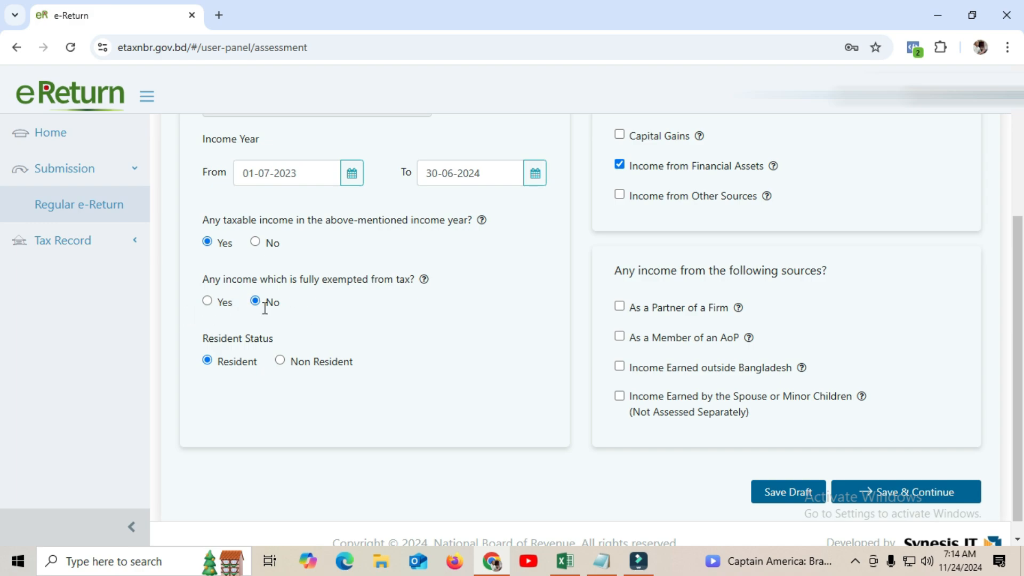
drag(1019, 287, 1018, 321)
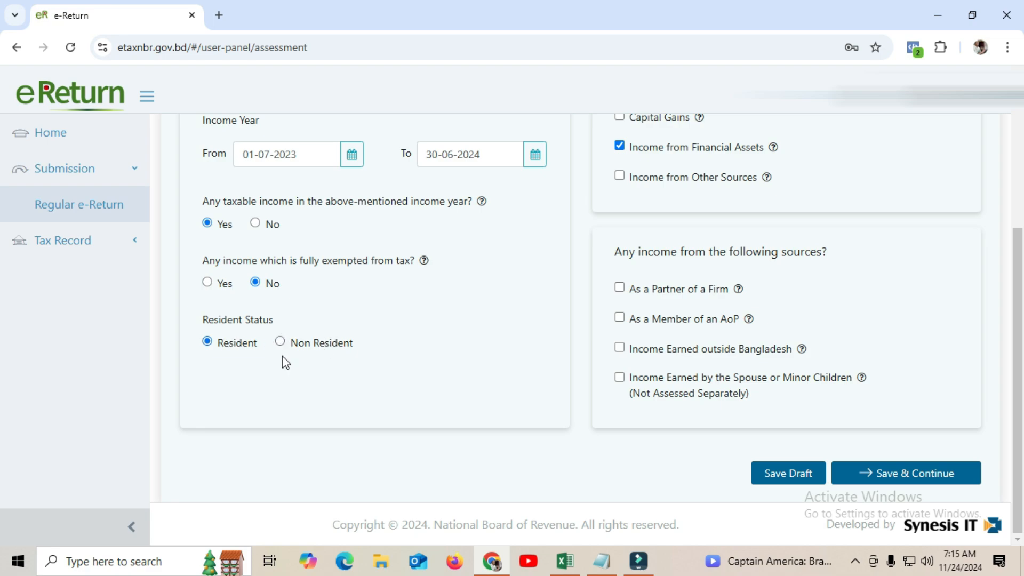
drag(1011, 374, 1021, 230)
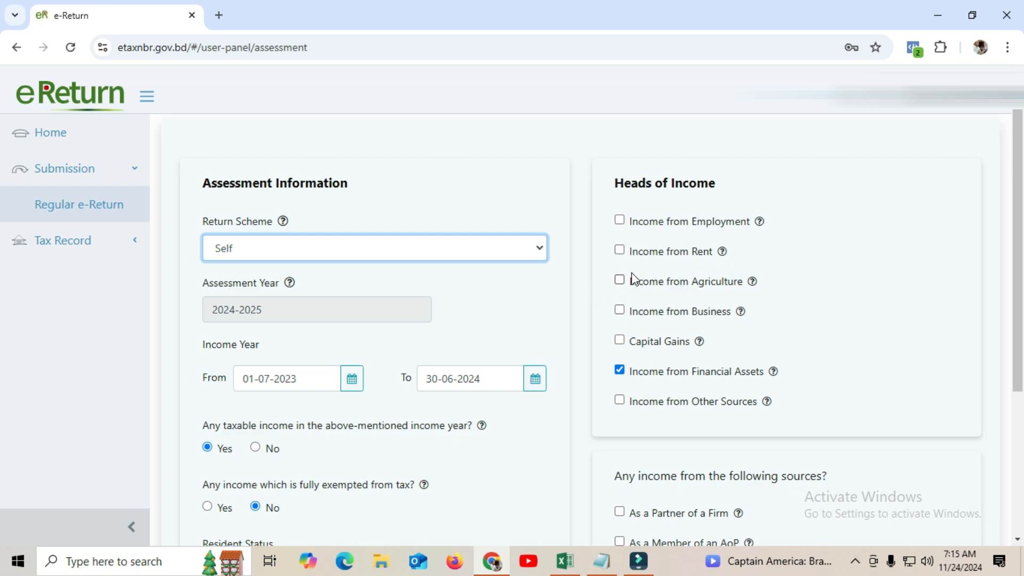
click(621, 311)
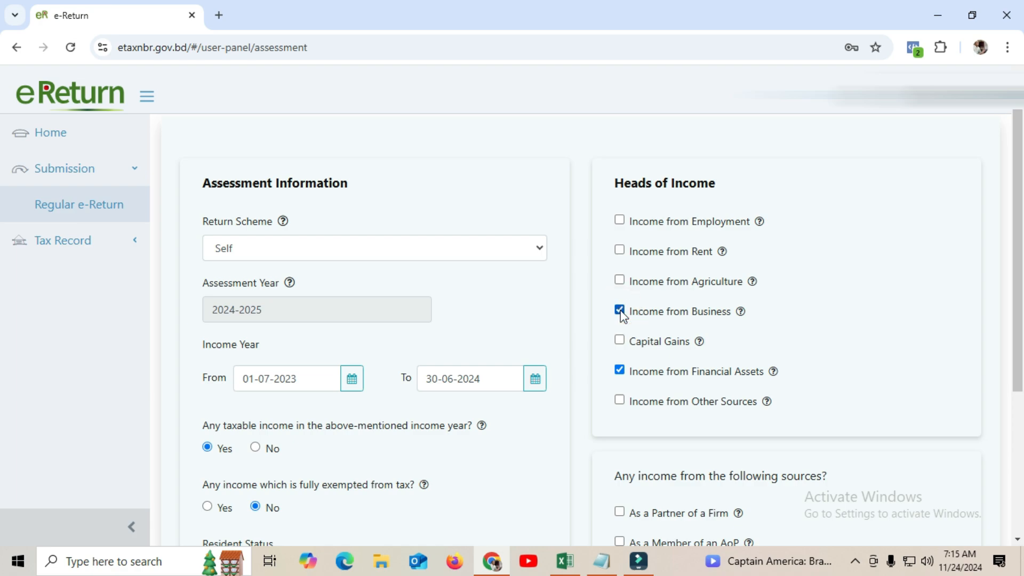
click(621, 312)
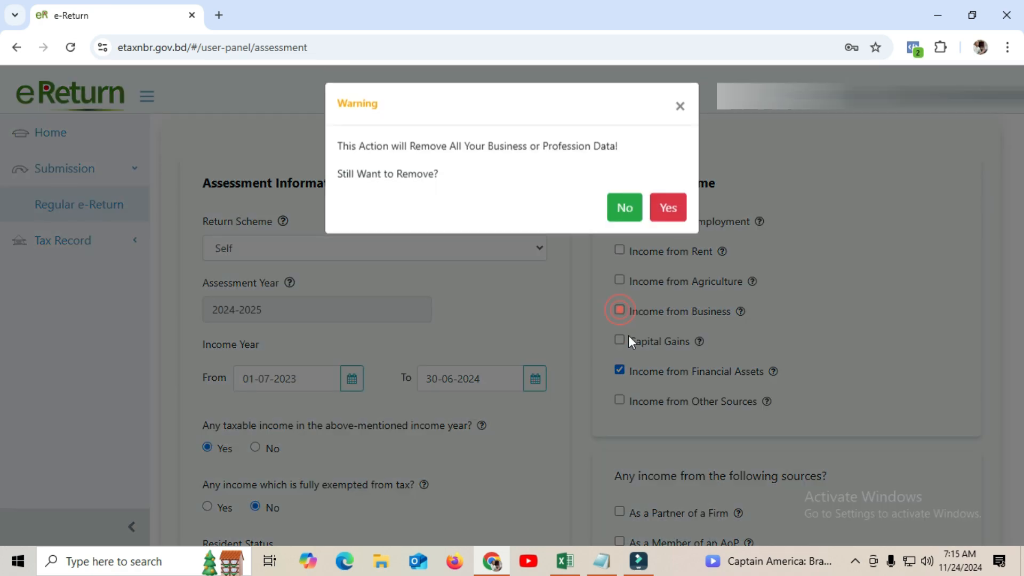
click(620, 213)
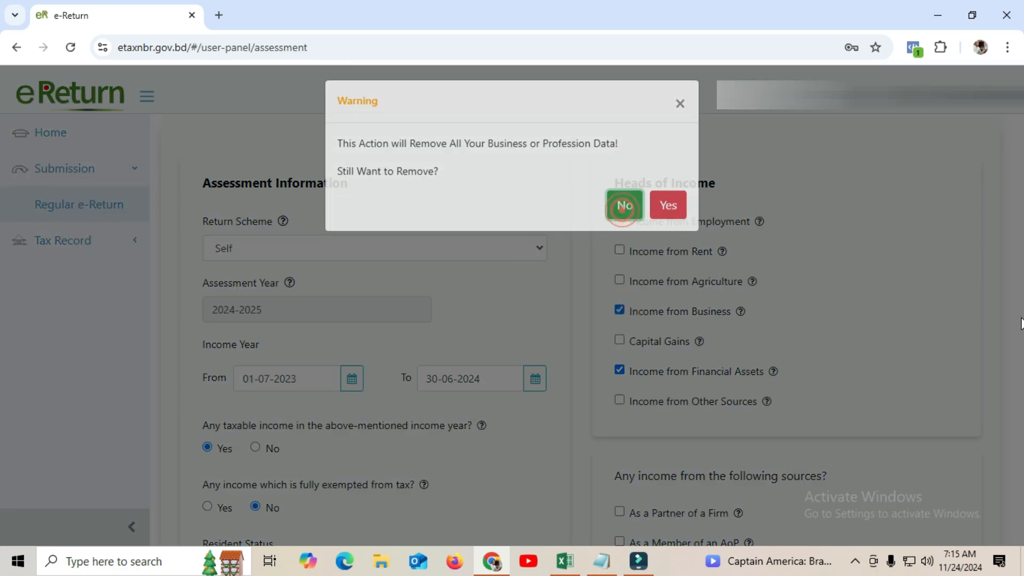
click(619, 311)
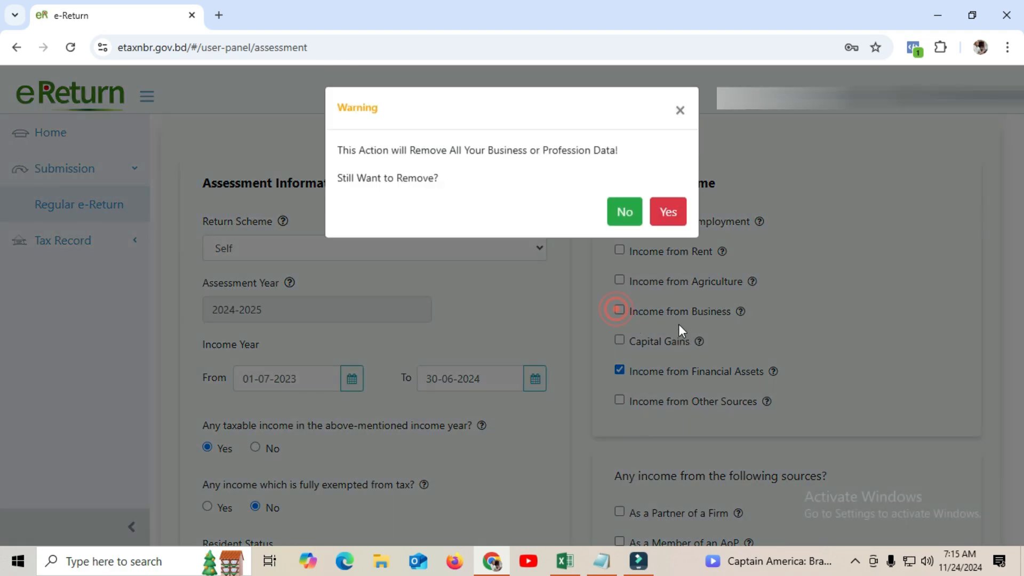
click(632, 220)
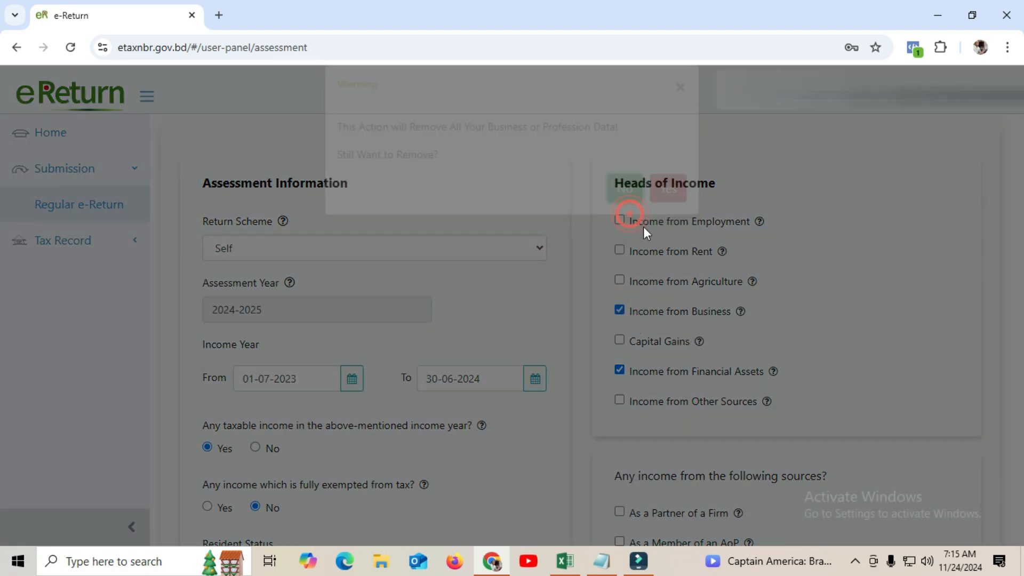
click(619, 309)
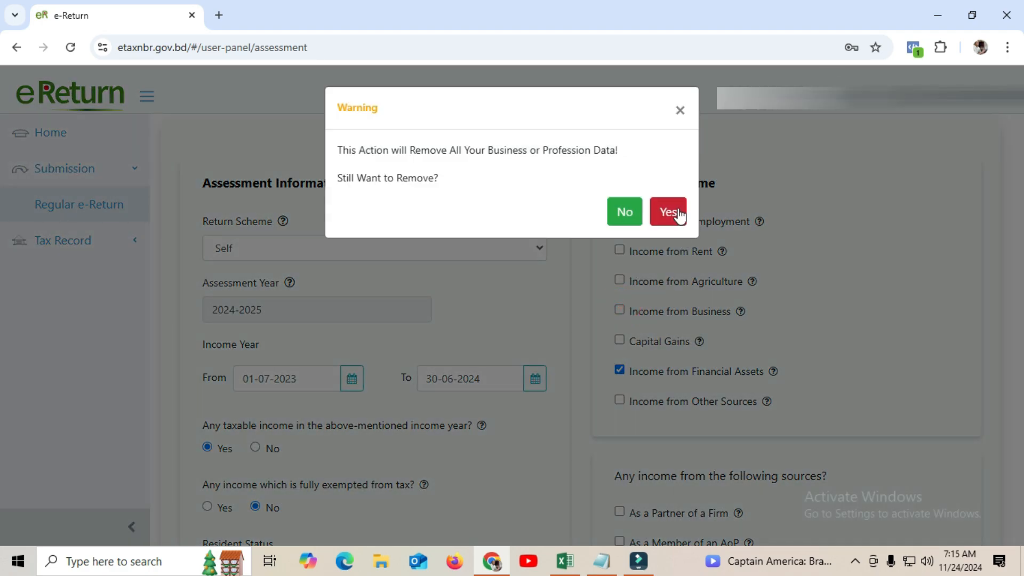
click(678, 213)
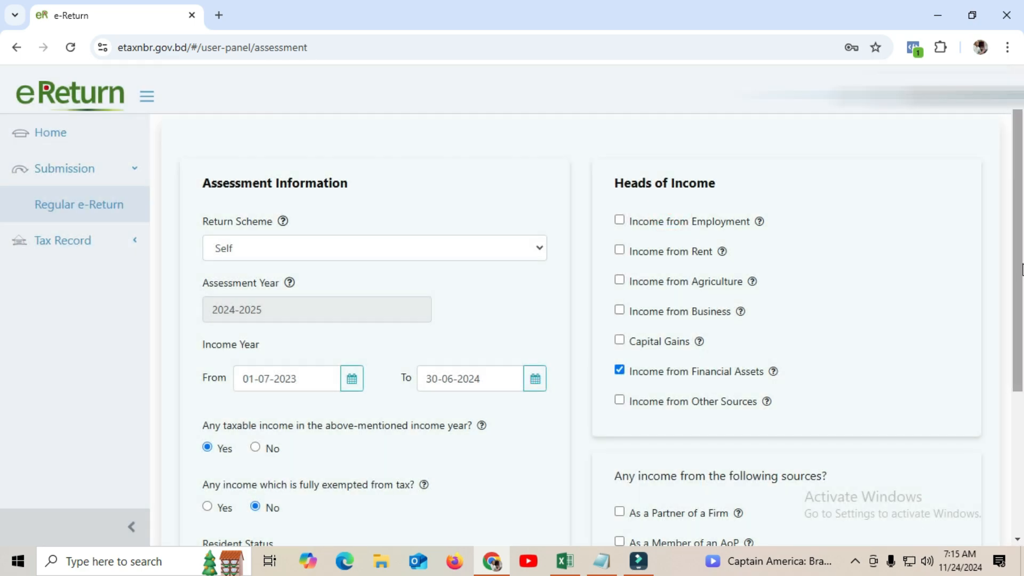
scroll(1016, 264, down, 3)
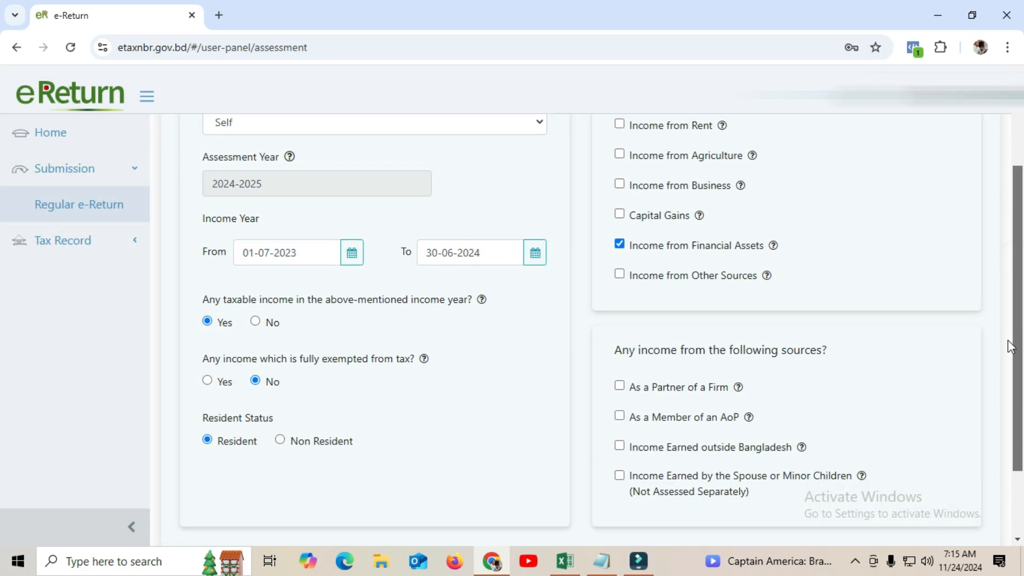
click(619, 245)
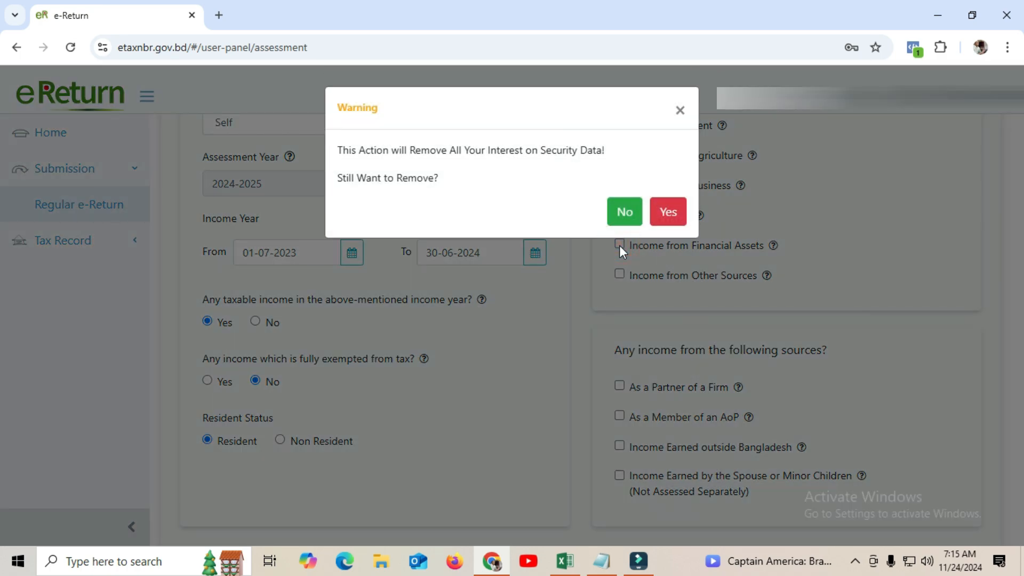
click(625, 213)
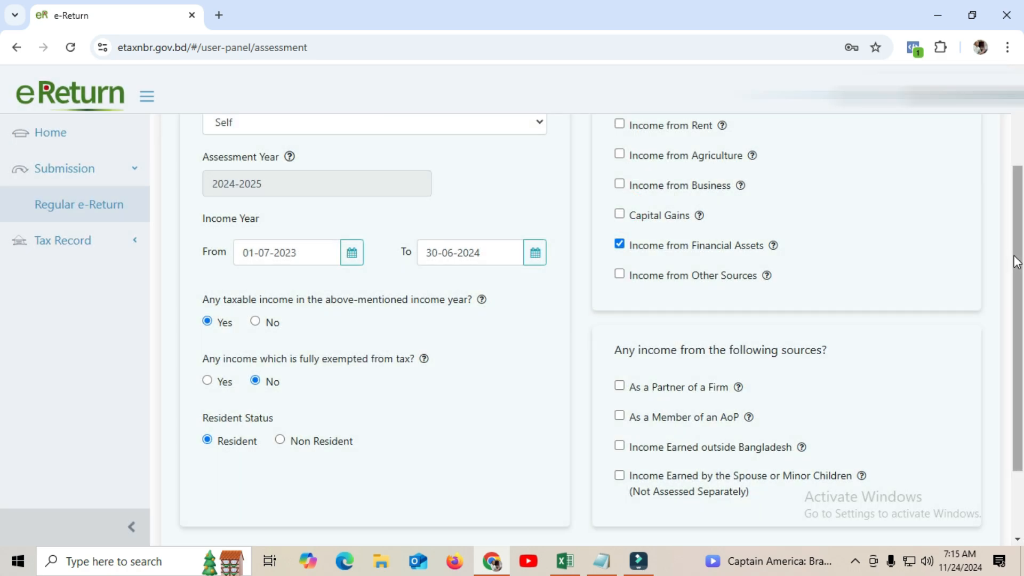
drag(1017, 251, 1017, 328)
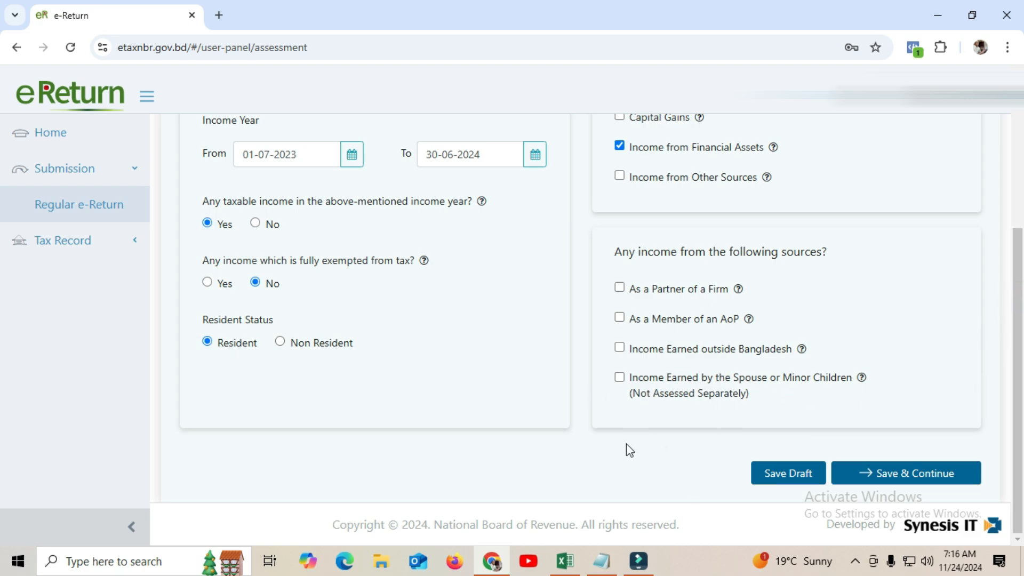
Save the assessment and keep Dhaka South City Corporation as the main income location
click(930, 474)
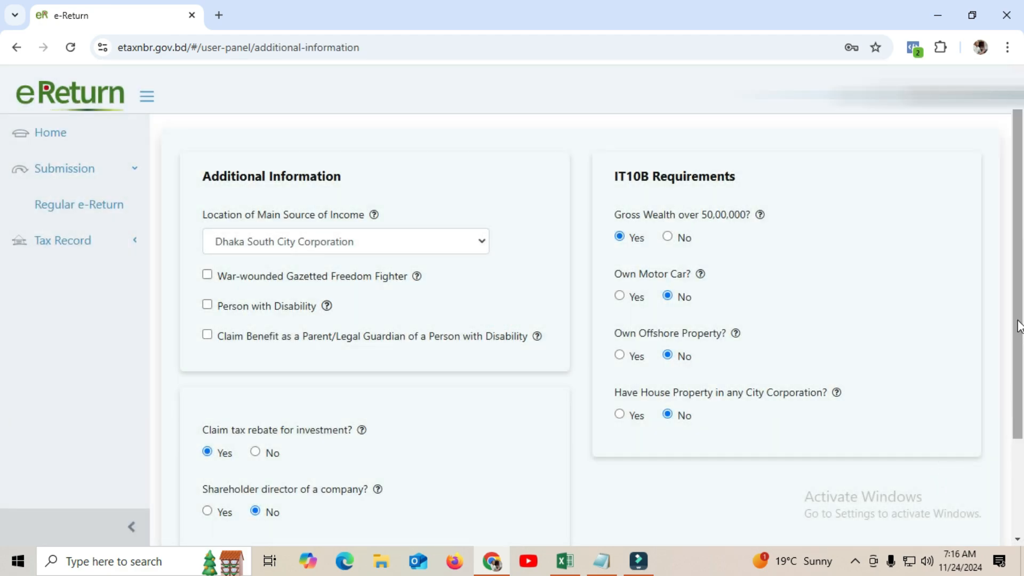
scroll(1018, 266, down, 1)
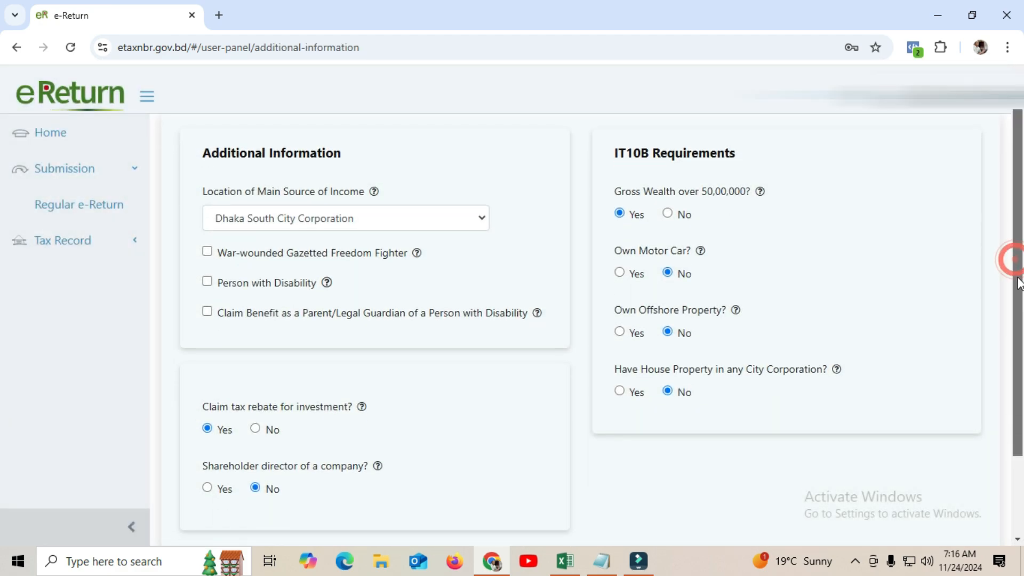
click(482, 222)
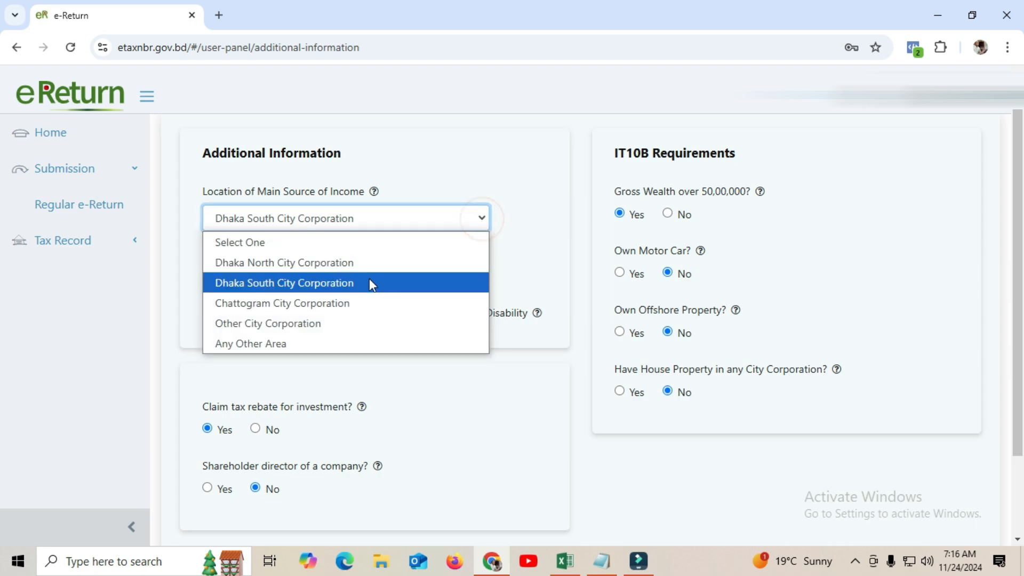
click(332, 282)
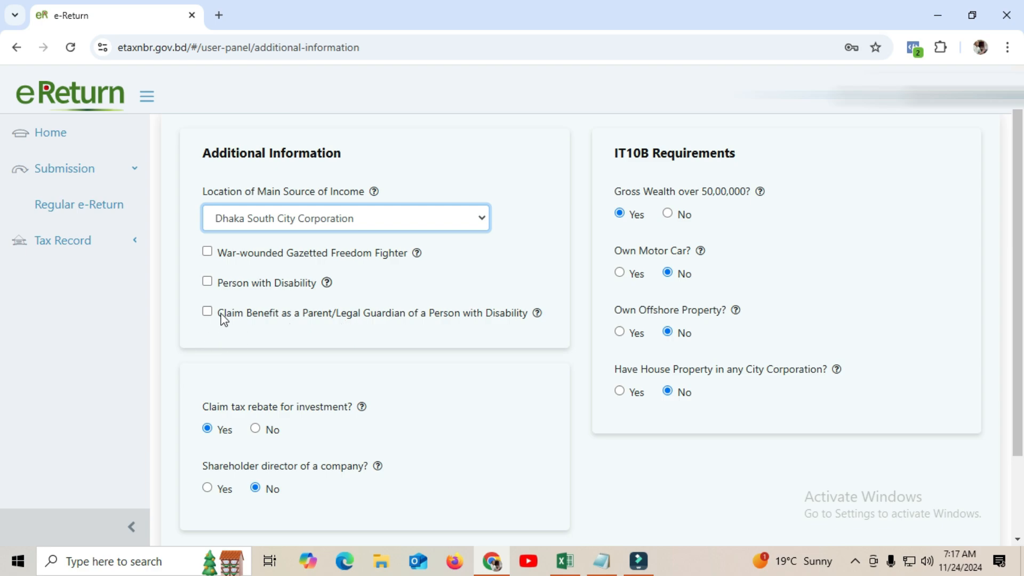
Scroll through Additional Information: investment rebate claimed, no directorship, car, offshore or house property
drag(1015, 297, 992, 385)
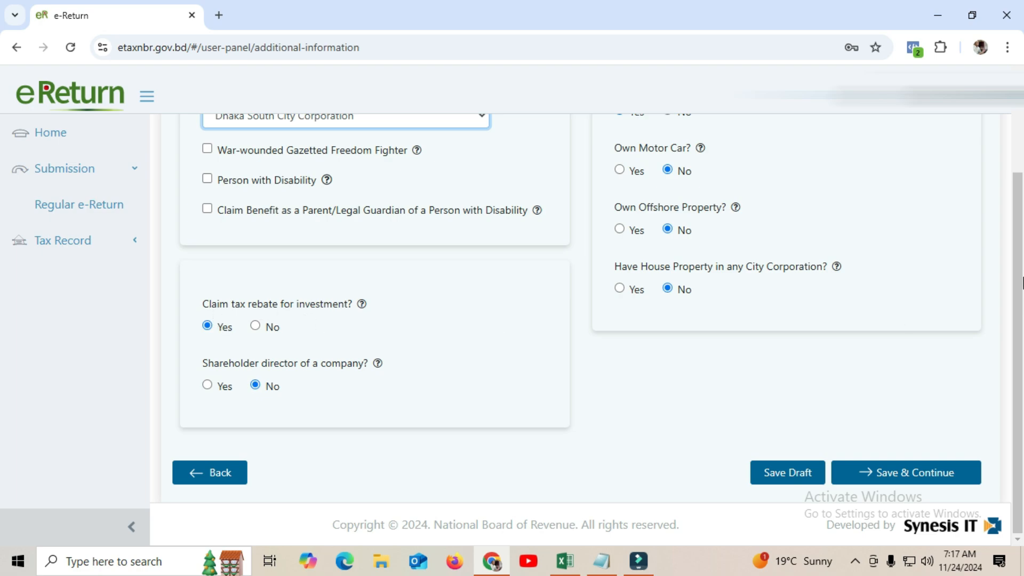
mouse_move(1020, 268)
mouse_down()
mouse_move(1021, 253)
mouse_move(1021, 281)
mouse_up()
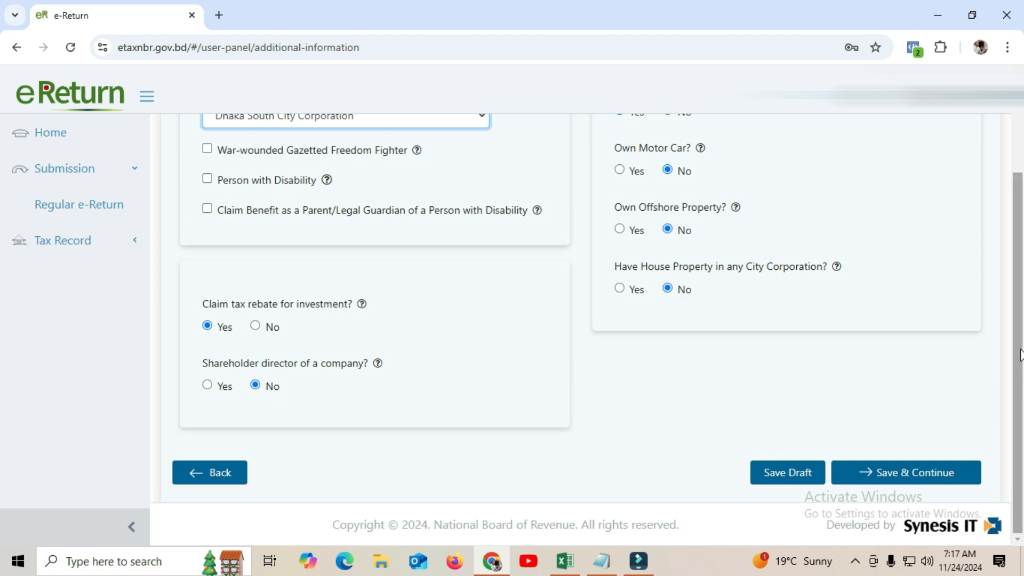
drag(1016, 352, 1010, 246)
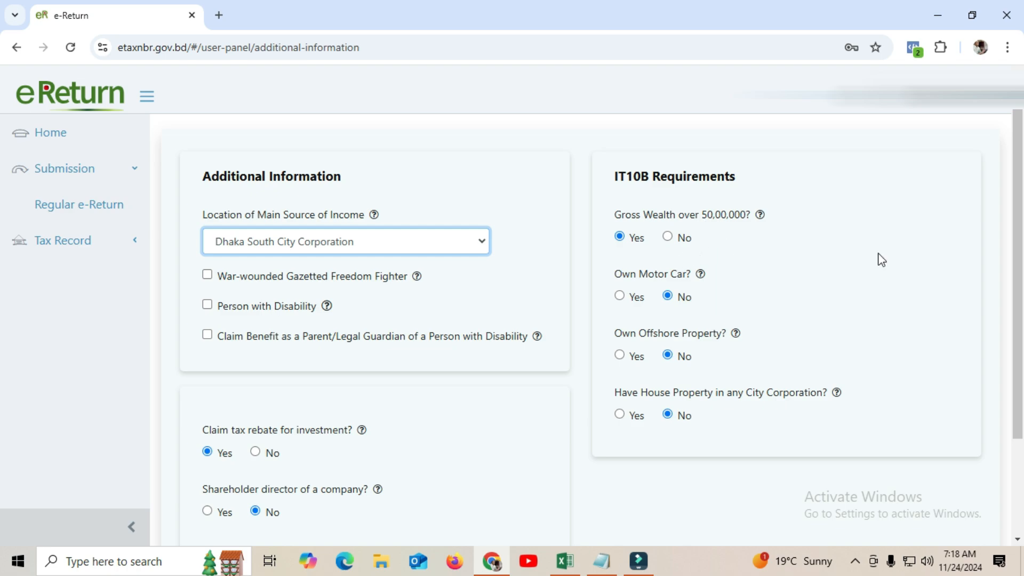
drag(1020, 235, 1020, 286)
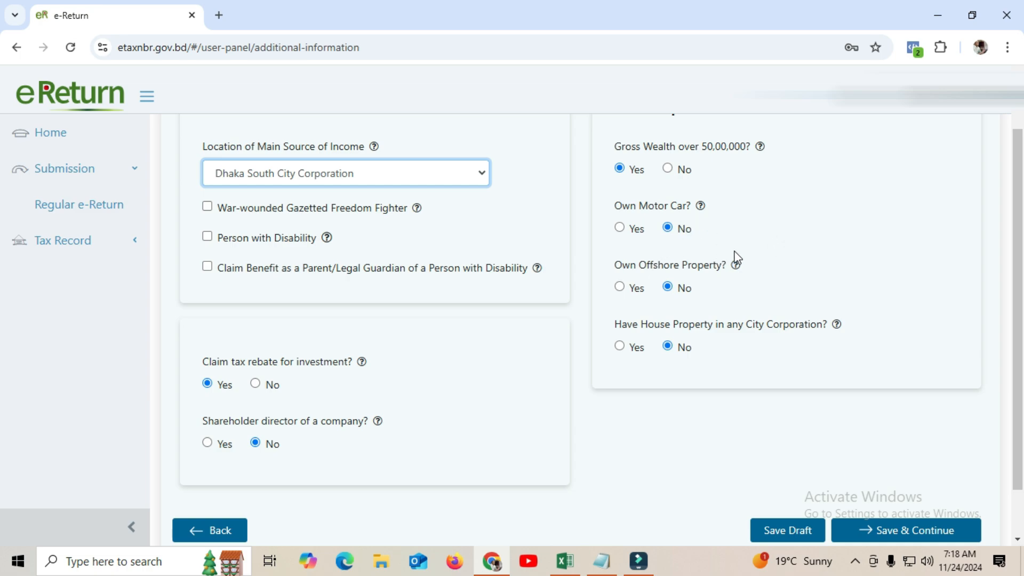
drag(1017, 209, 1018, 248)
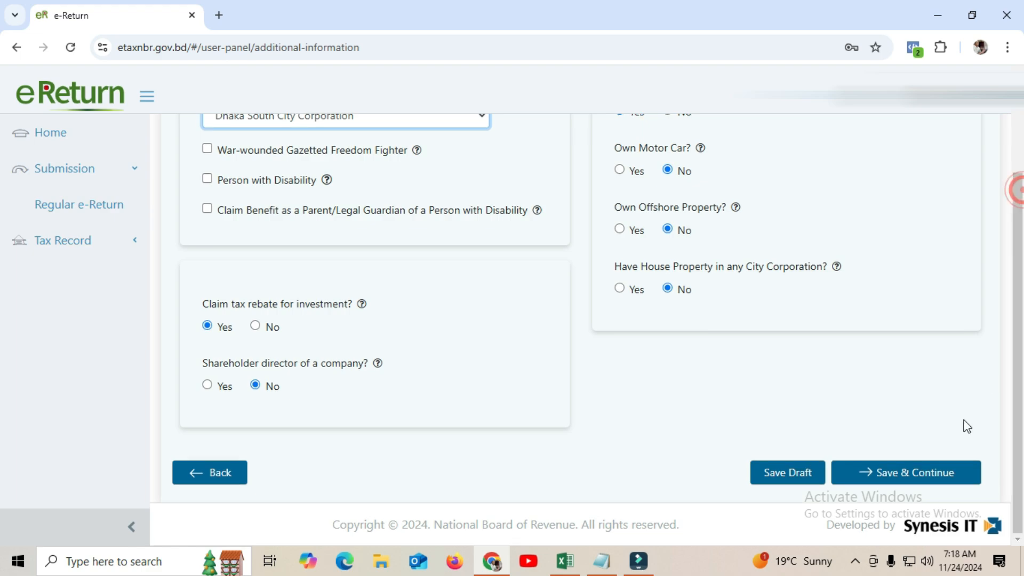
Save Additional Information and keep Interest From Sanchayapatra (Other than Pensioners) as the financial asset type
click(914, 473)
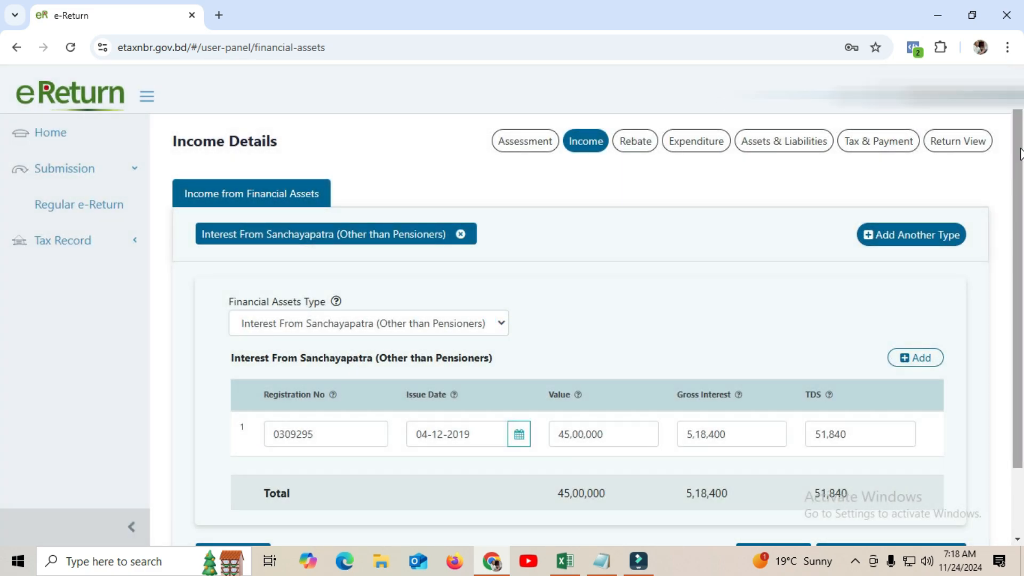
drag(1020, 150, 1020, 168)
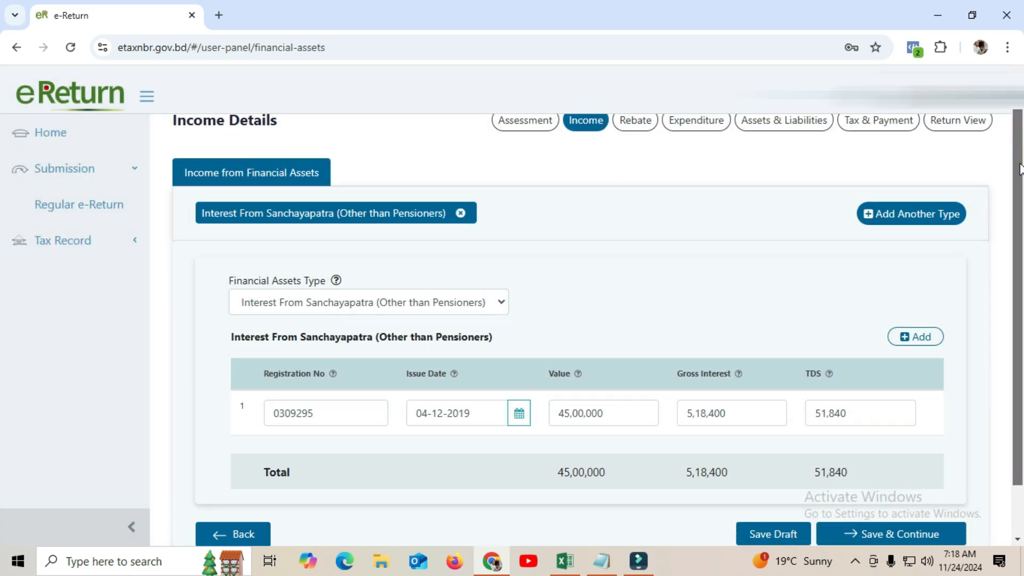
scroll(1019, 167, up, 1)
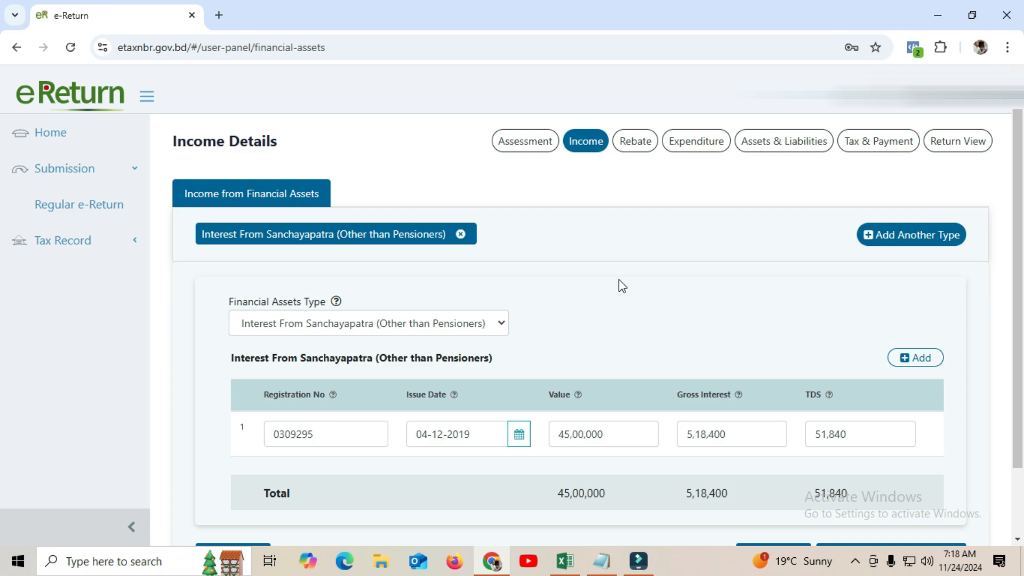
click(502, 321)
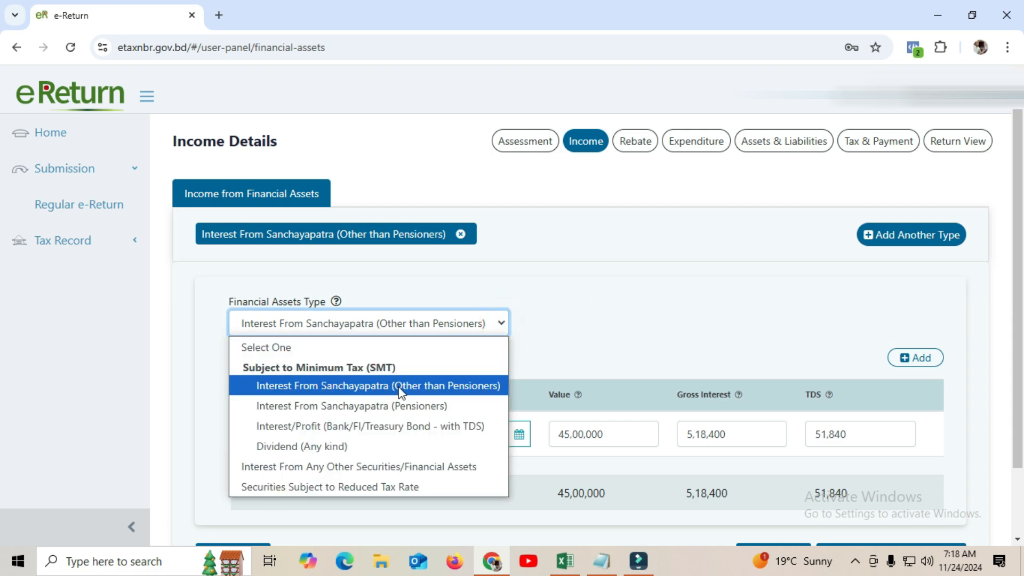
click(439, 386)
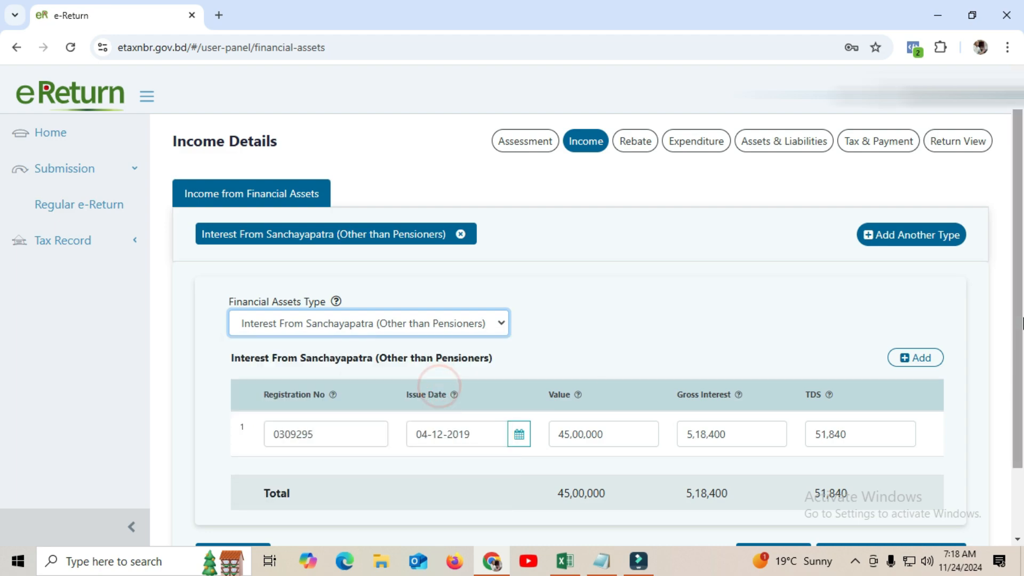
scroll(1019, 234, down, 2)
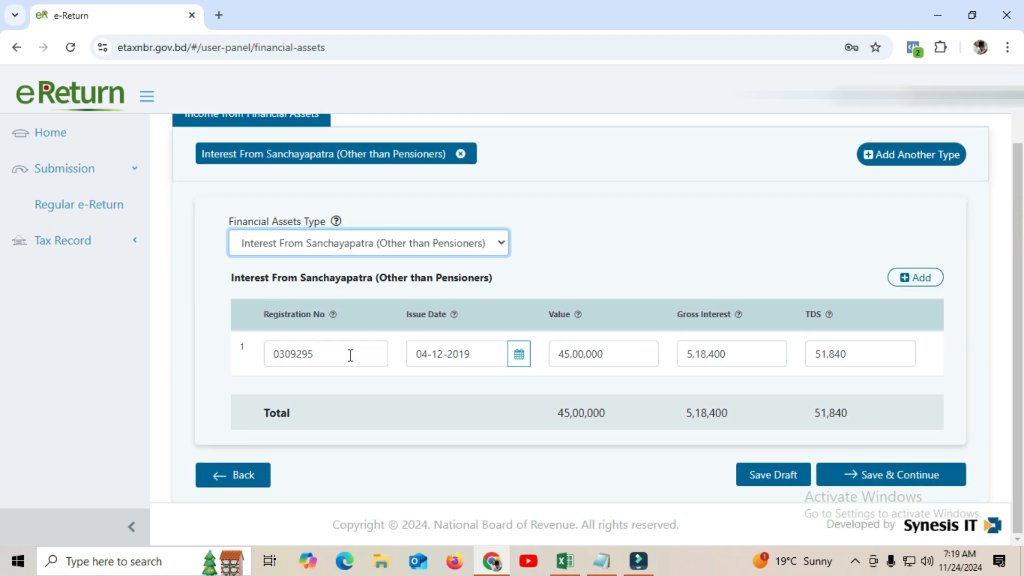
Look up the registration number in cell F4 of the Sanchoypatra-23-24 sheet, then minimise Excel
click(565, 561)
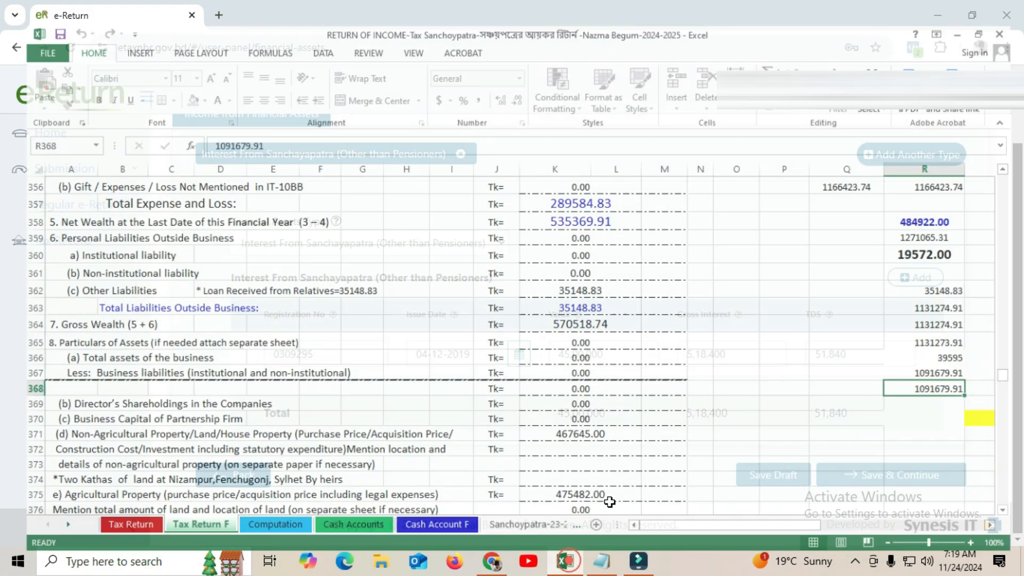
click(525, 520)
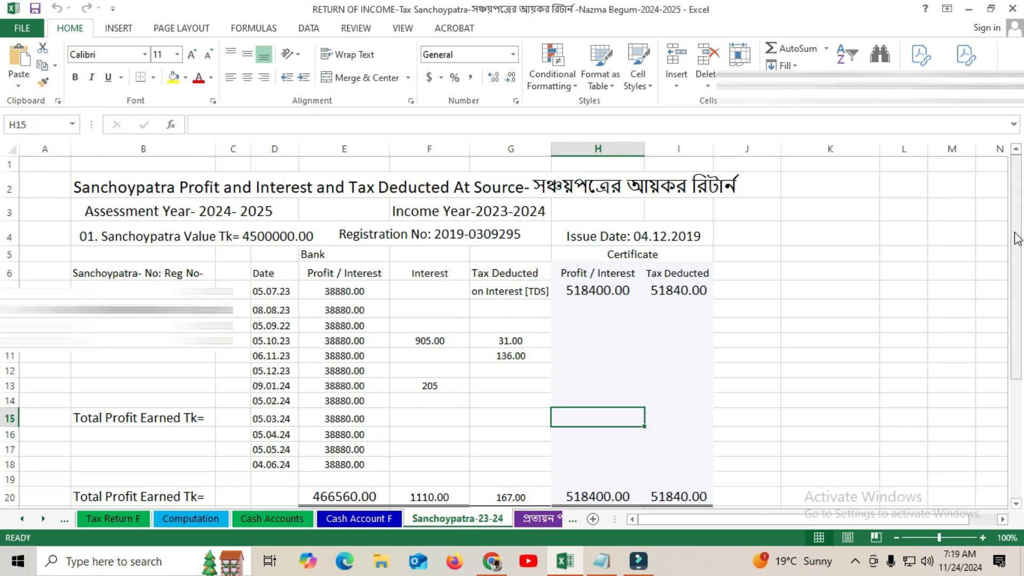
drag(1015, 233, 1021, 230)
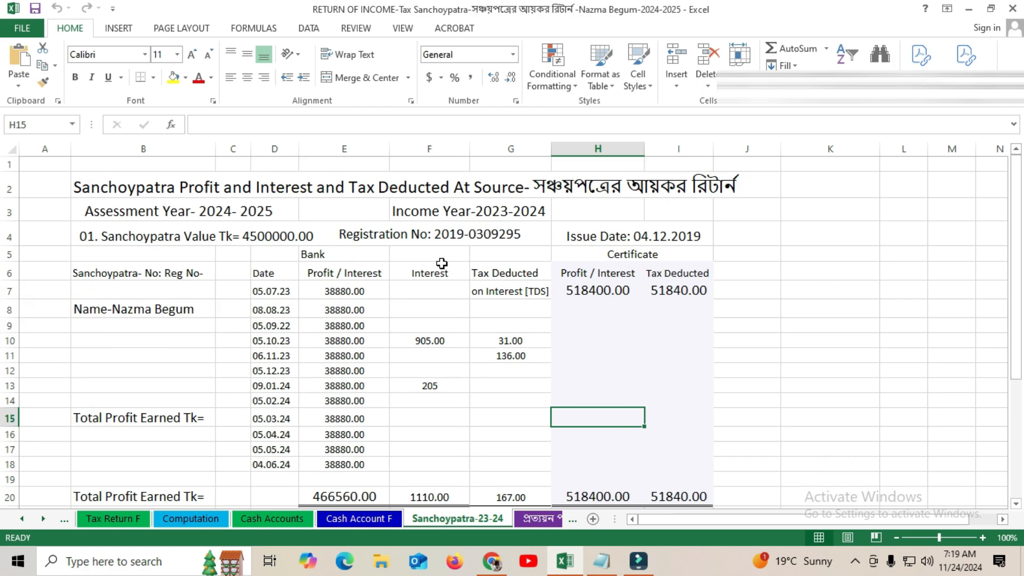
click(383, 237)
click(442, 235)
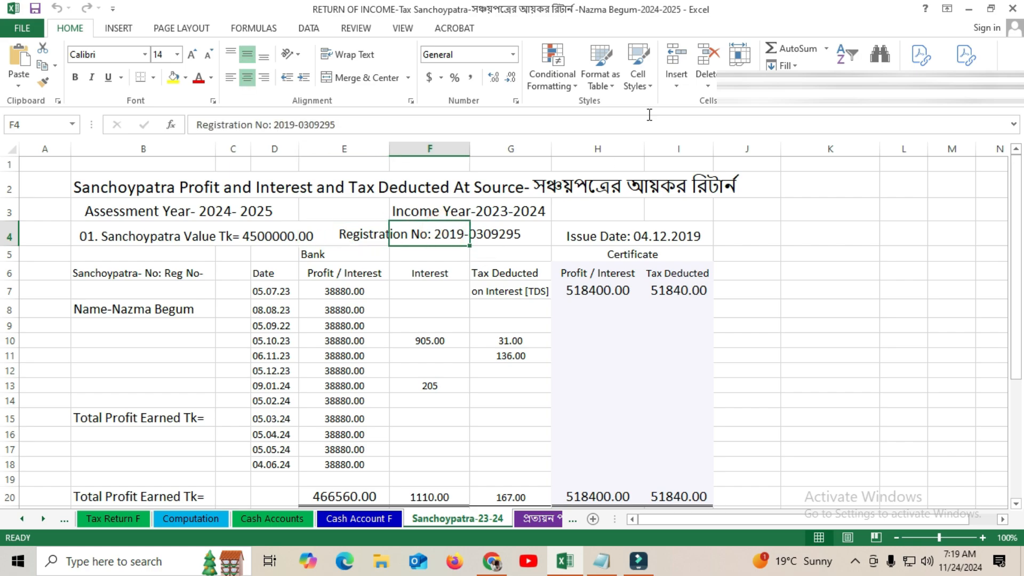
drag(299, 125, 344, 125)
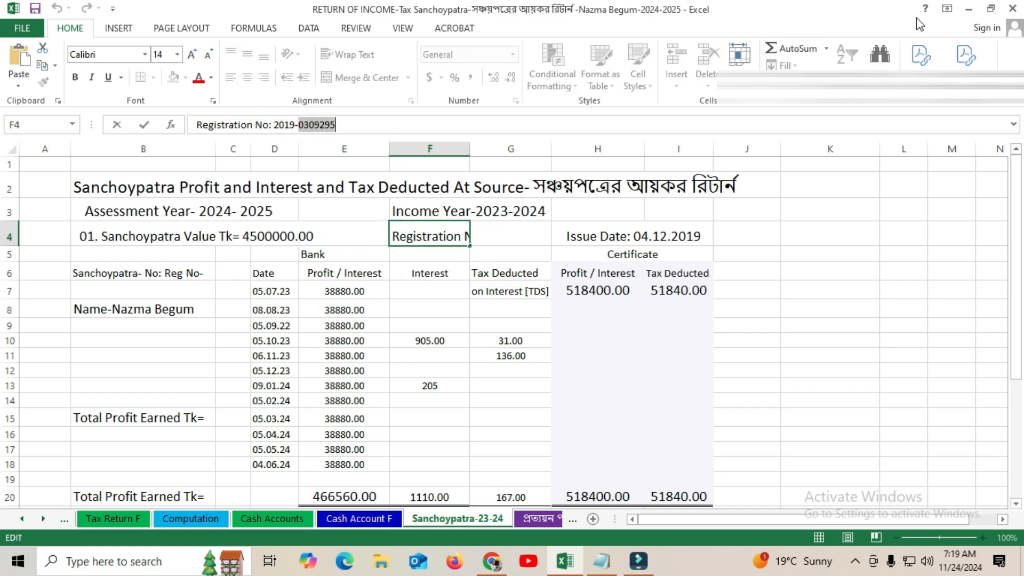
click(969, 9)
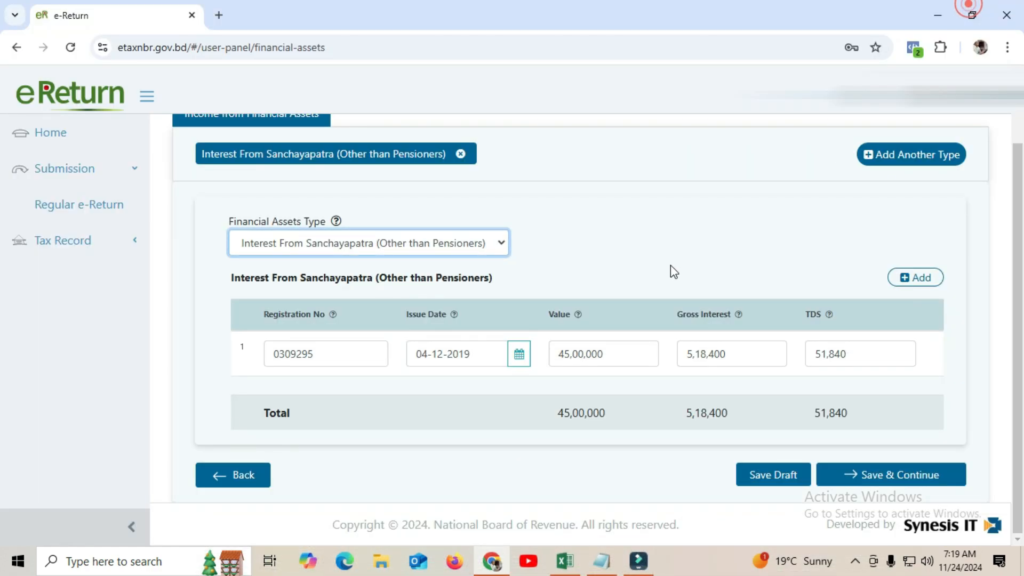
Check the form's registration number and issue date against the workbook's Sanchoypatra sheet
click(340, 357)
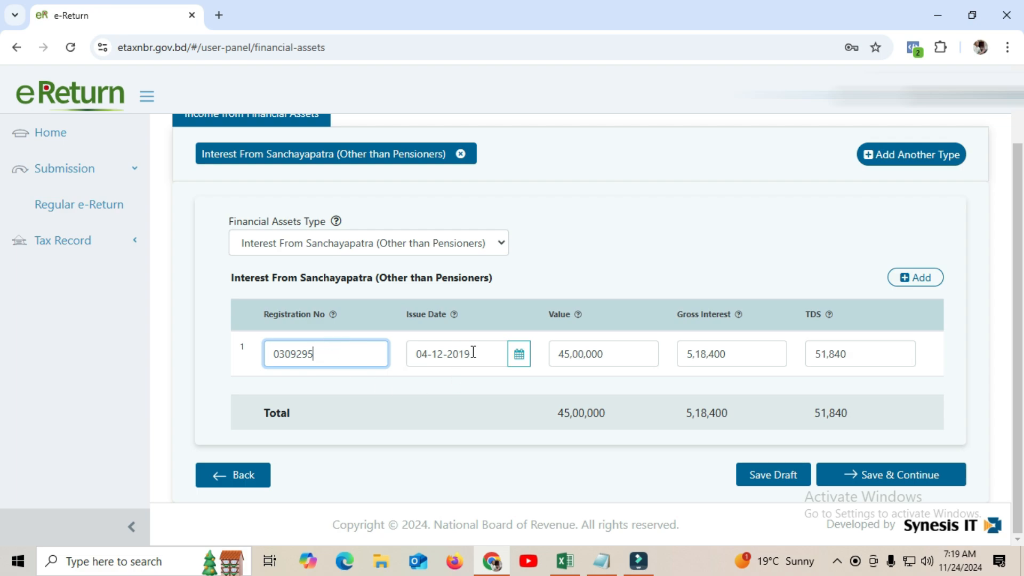
click(478, 355)
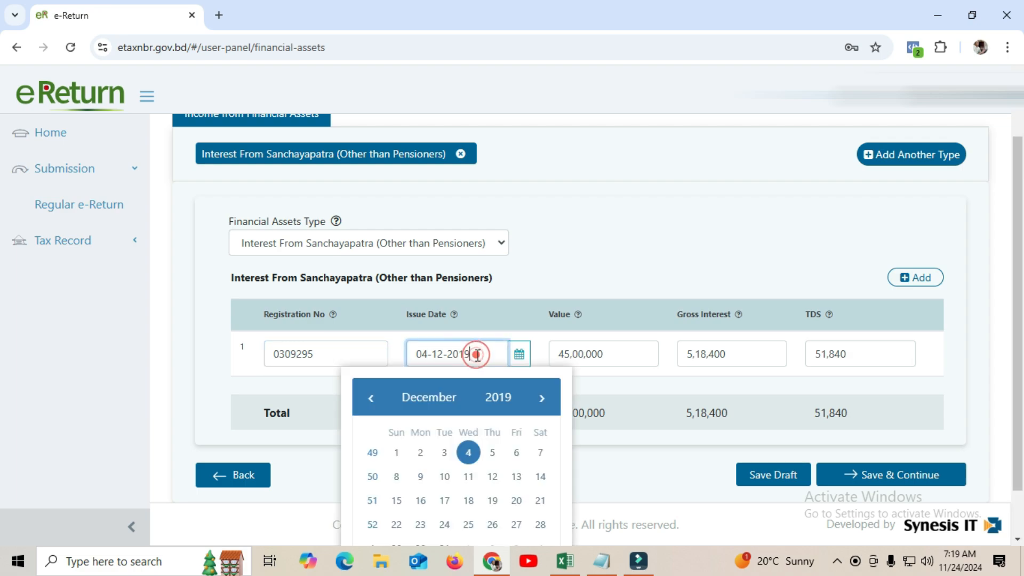
click(474, 354)
click(564, 561)
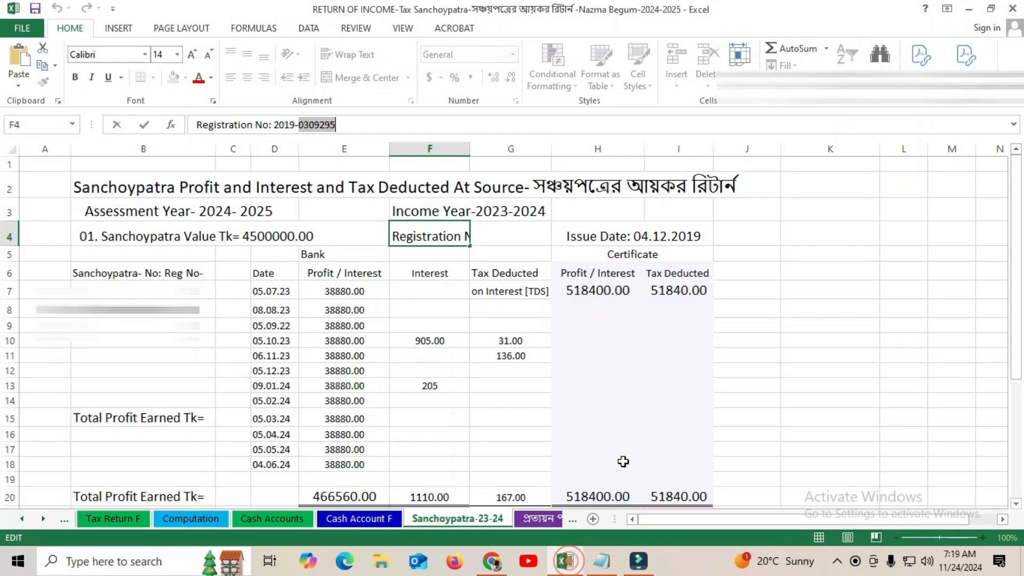
click(549, 275)
click(634, 240)
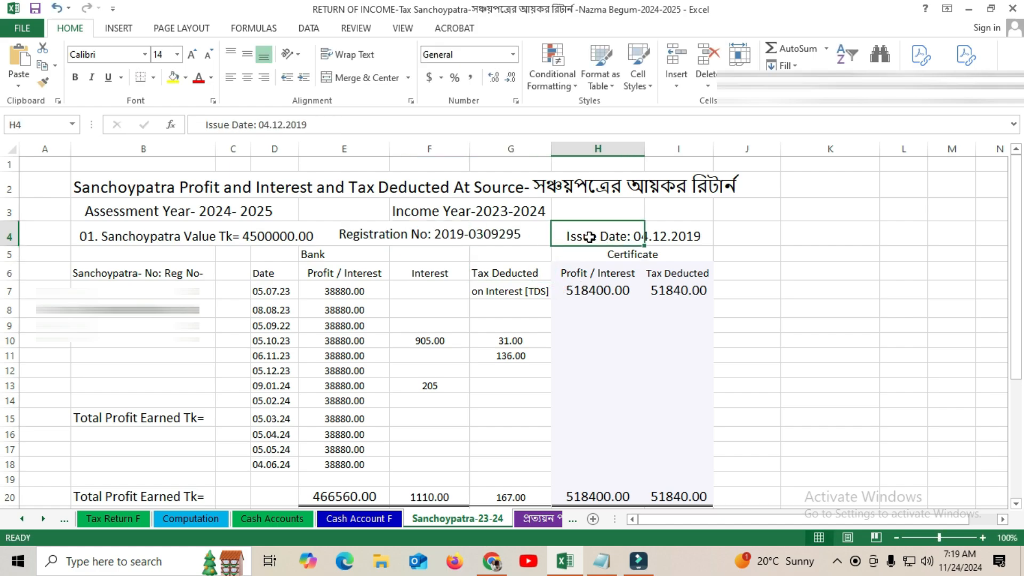
click(972, 8)
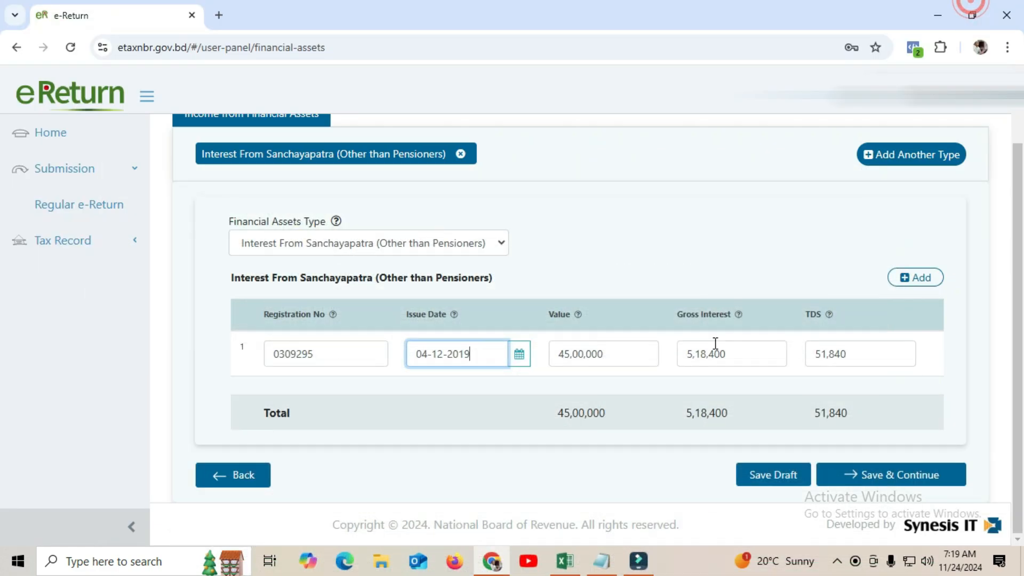
Verify the form's value and gross interest against the workbook's 518400 profit figure
click(616, 355)
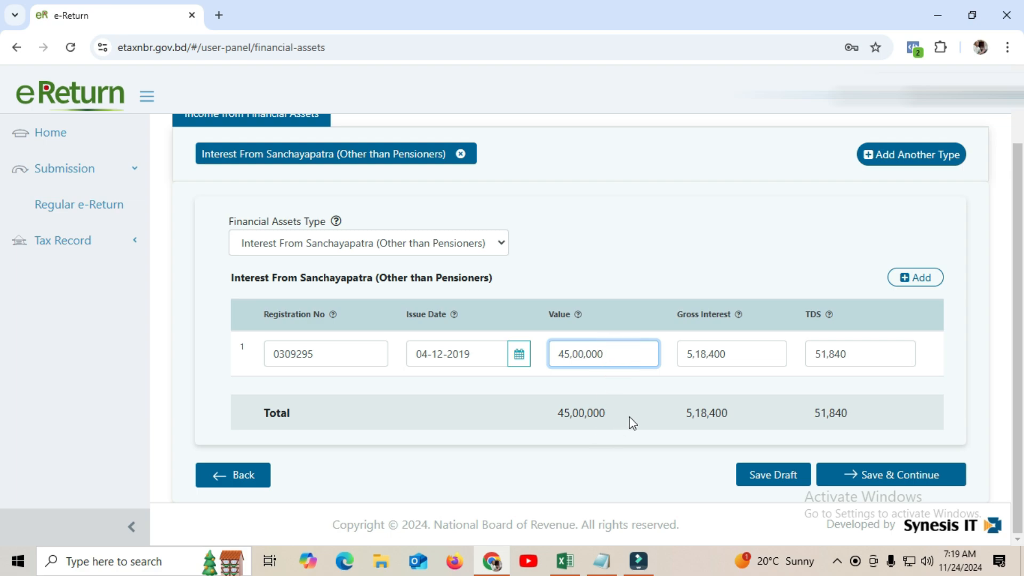
click(742, 355)
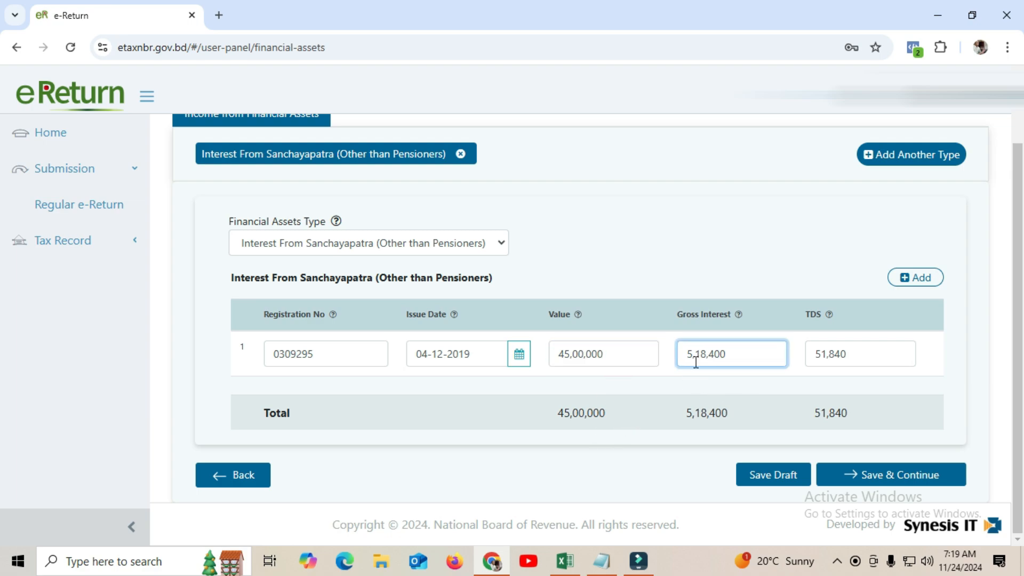
click(565, 561)
click(714, 344)
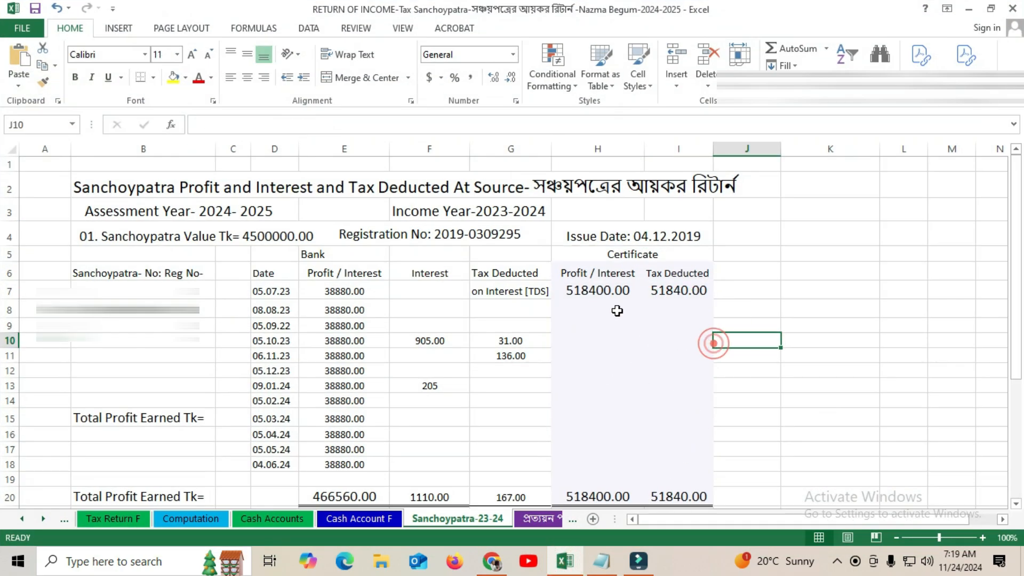
click(584, 292)
click(968, 9)
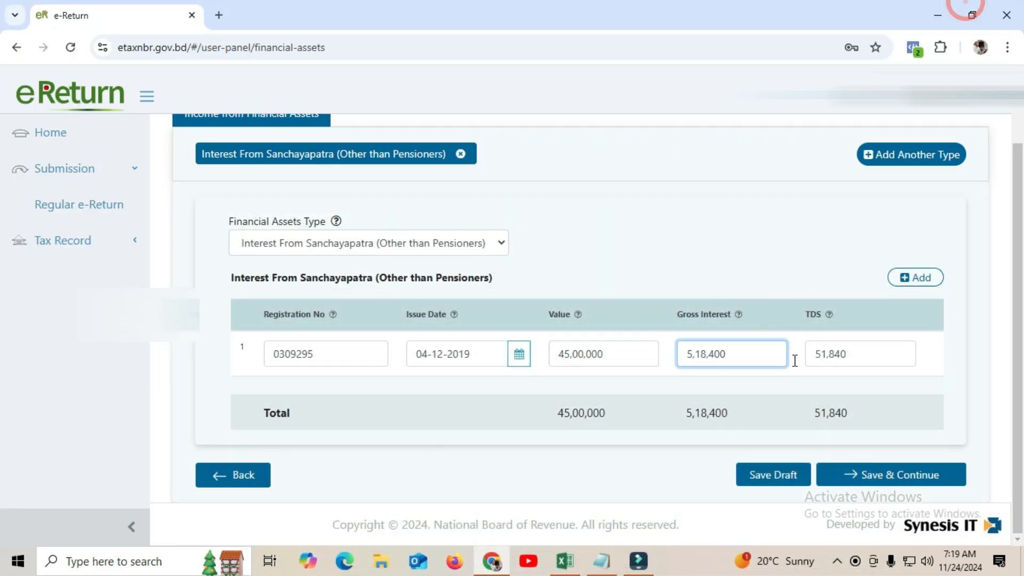
Confirm the 51,840 TDS matches Excel and add a blank second Sanchayapatra row
click(858, 352)
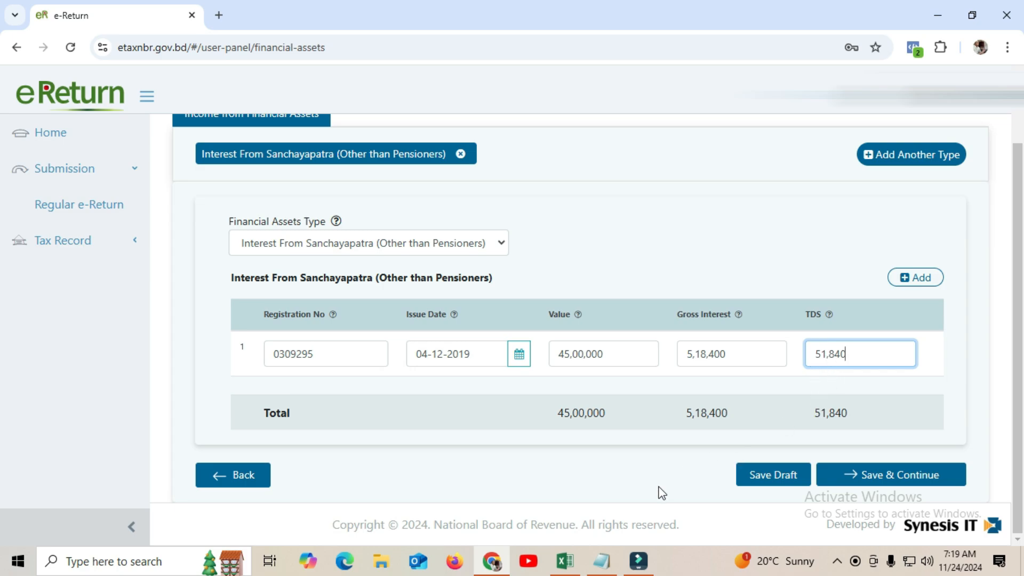
click(566, 562)
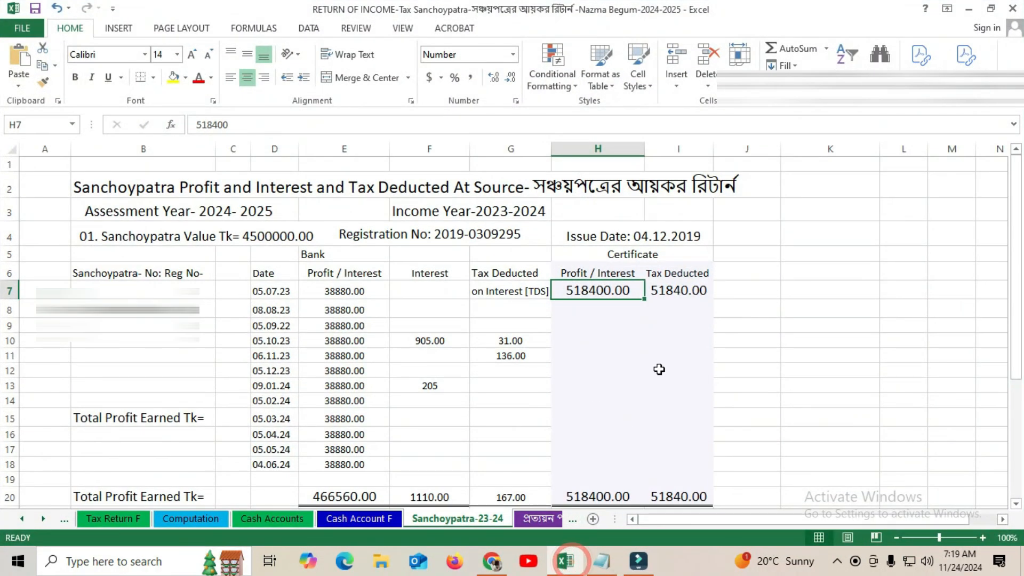
click(692, 312)
click(693, 297)
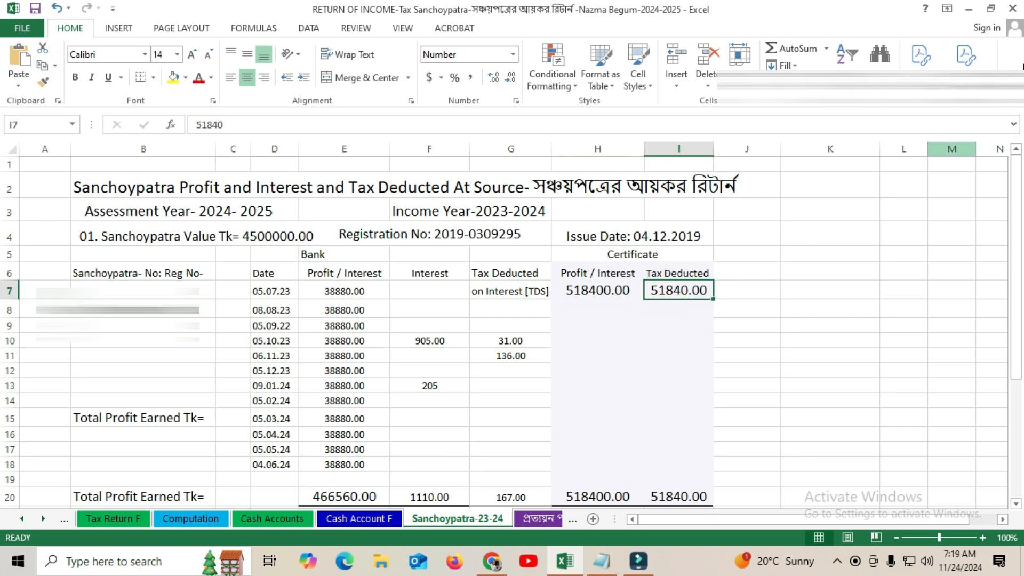
click(968, 9)
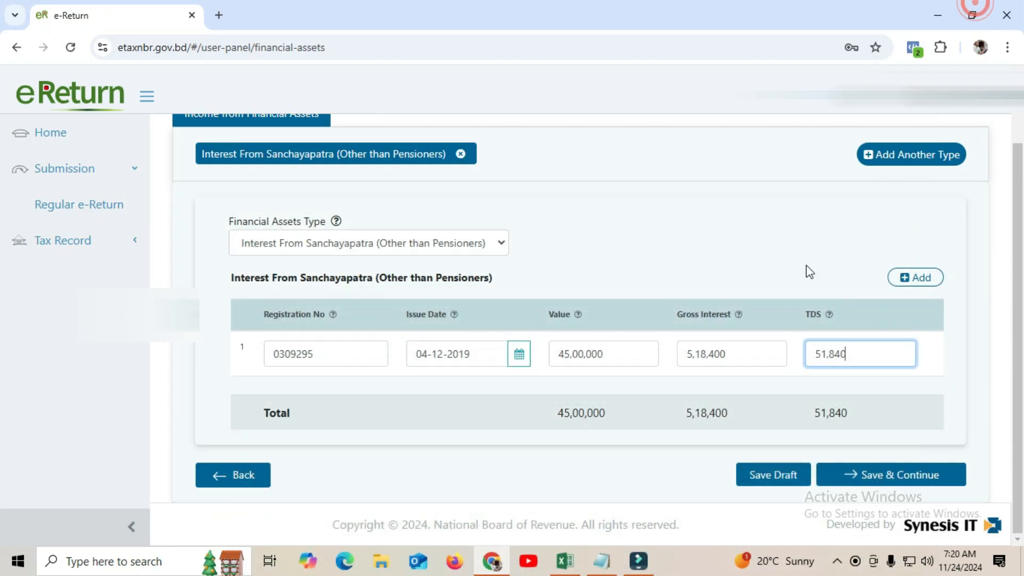
click(922, 279)
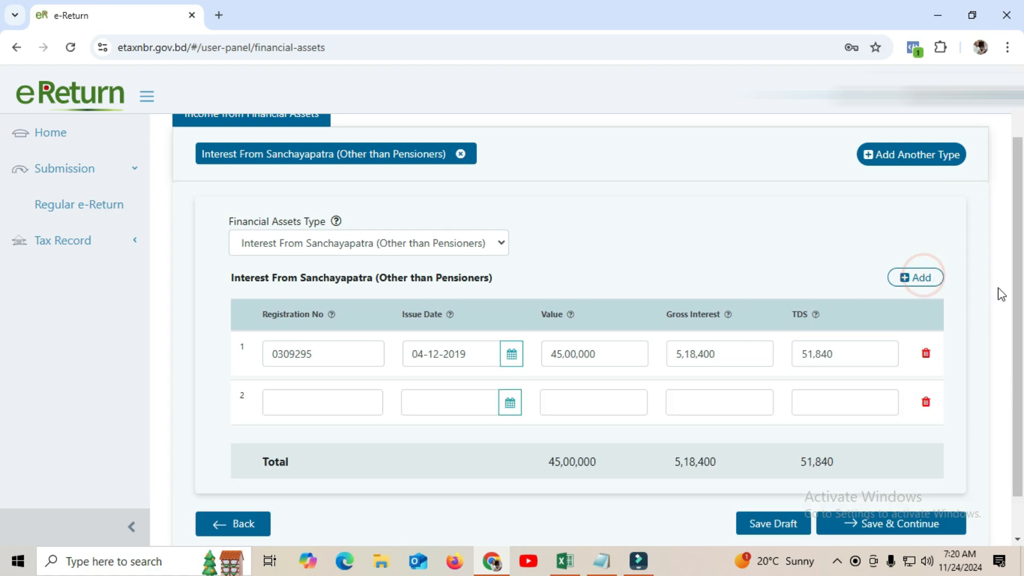
Step through row 2's registration number, issue date, value, gross interest and TDS fields
drag(1017, 279, 1017, 315)
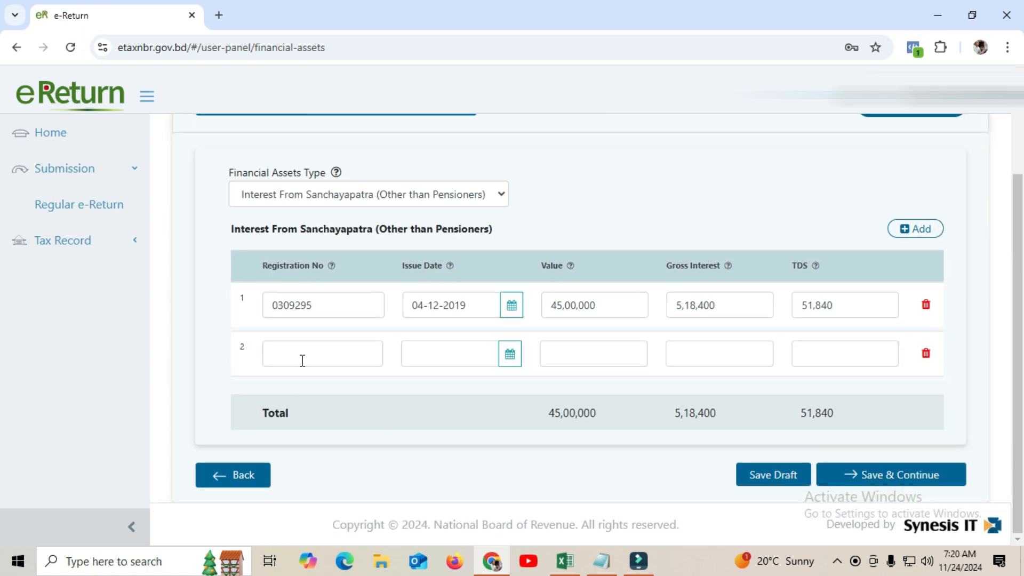
click(299, 351)
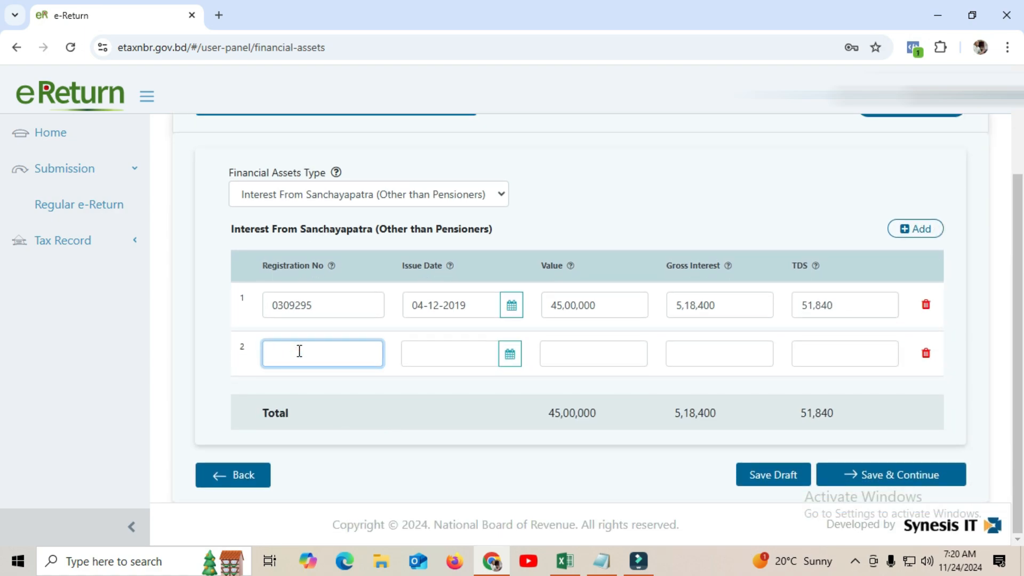
click(431, 355)
click(600, 354)
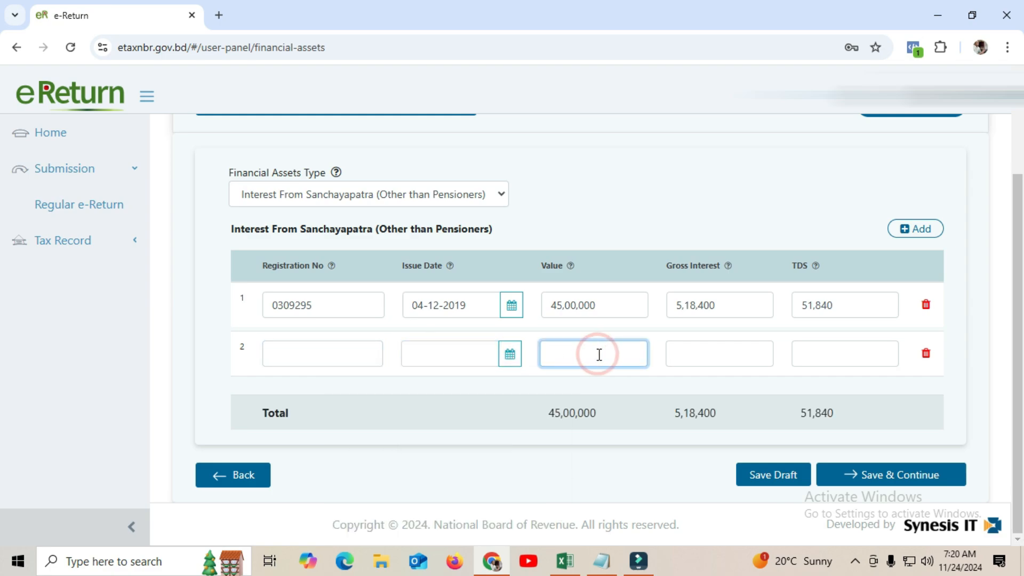
click(723, 354)
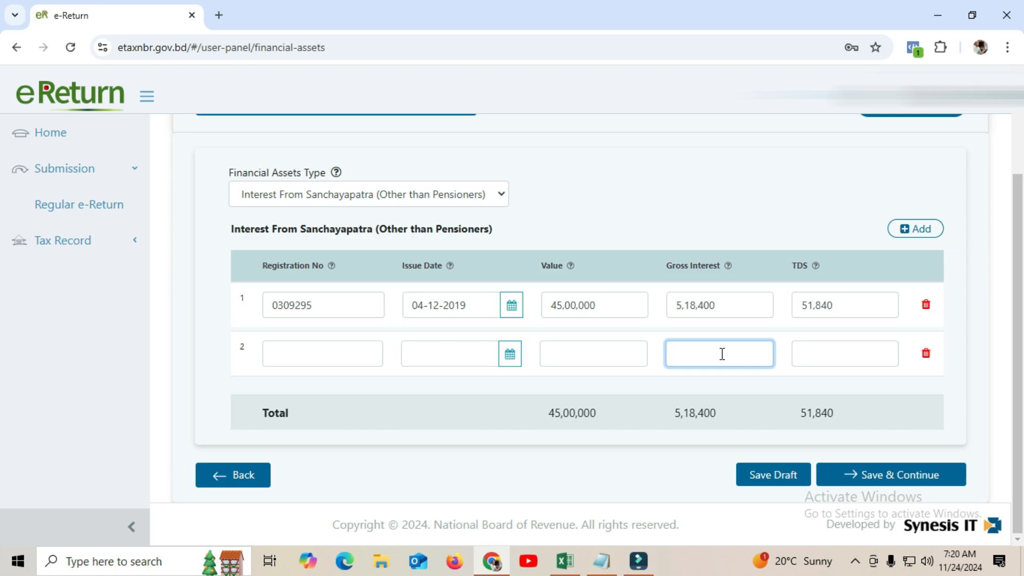
click(810, 352)
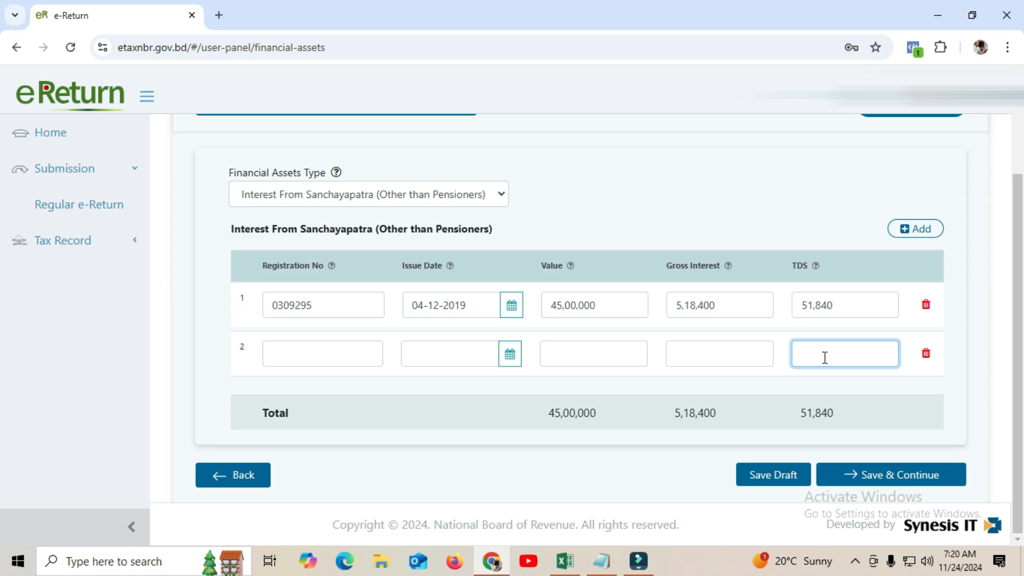
Delete the empty second row and save the financial assets income
click(927, 356)
drag(1021, 228, 1020, 317)
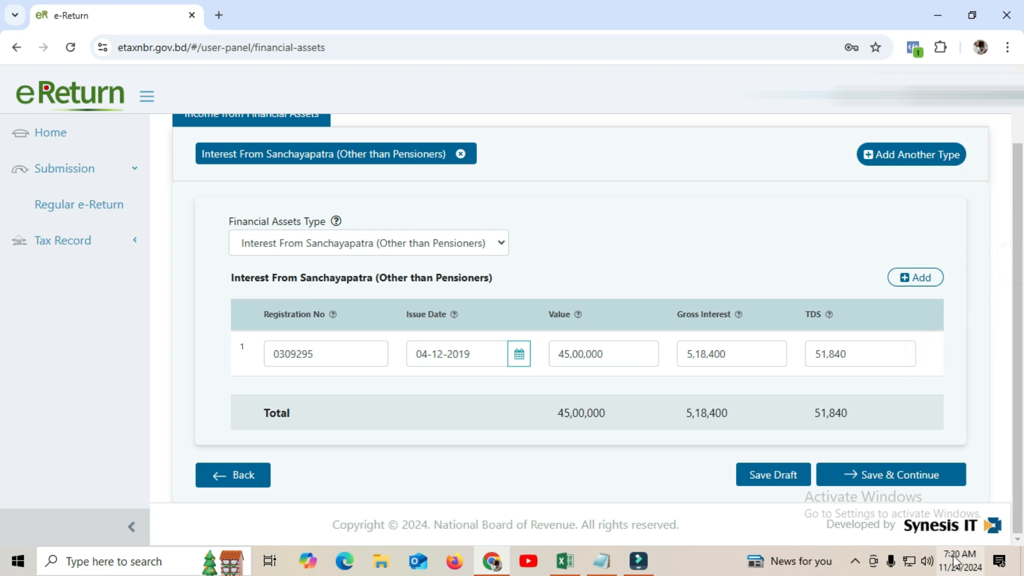
click(925, 475)
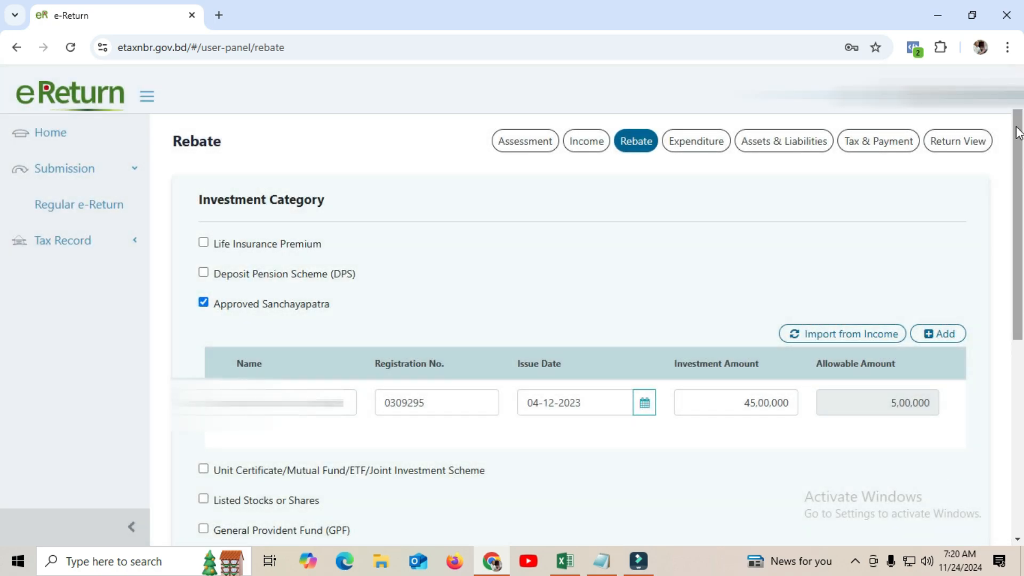
Review the Sanchayapatra rebate row: dated 04-12-2023, 45,00,000 invested, 5,00,000 allowable
drag(1021, 127, 1022, 193)
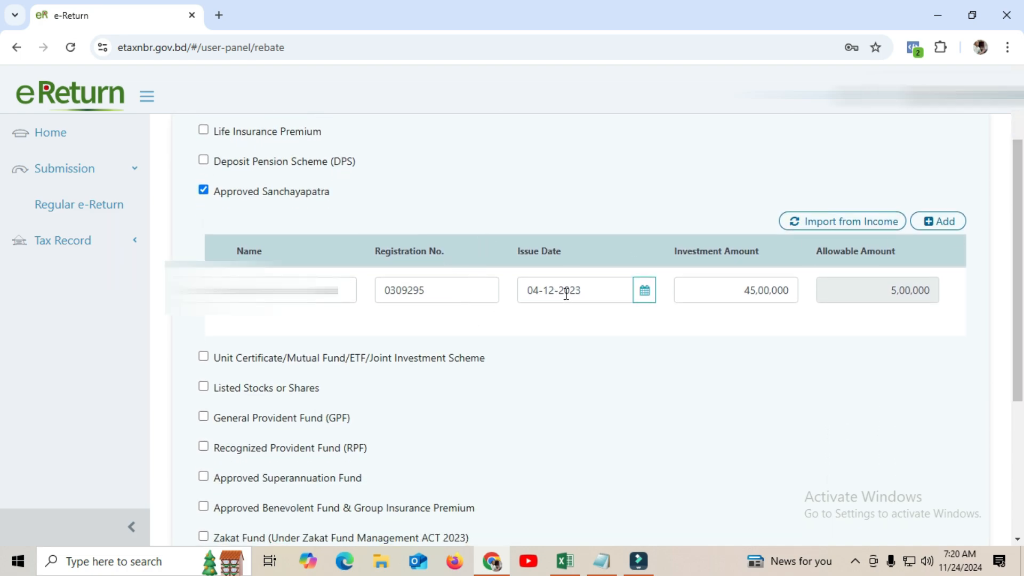
click(618, 291)
click(618, 292)
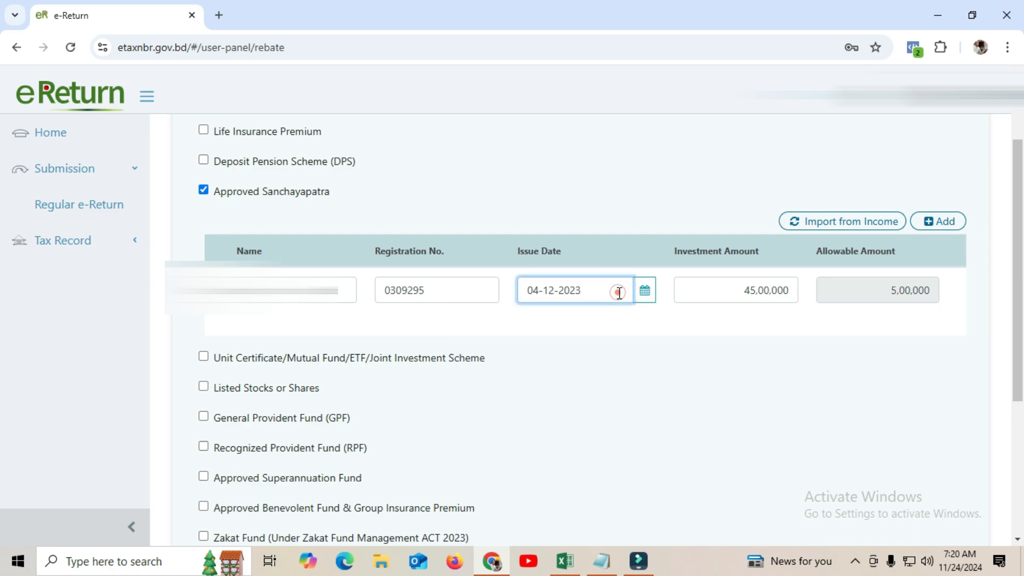
click(723, 289)
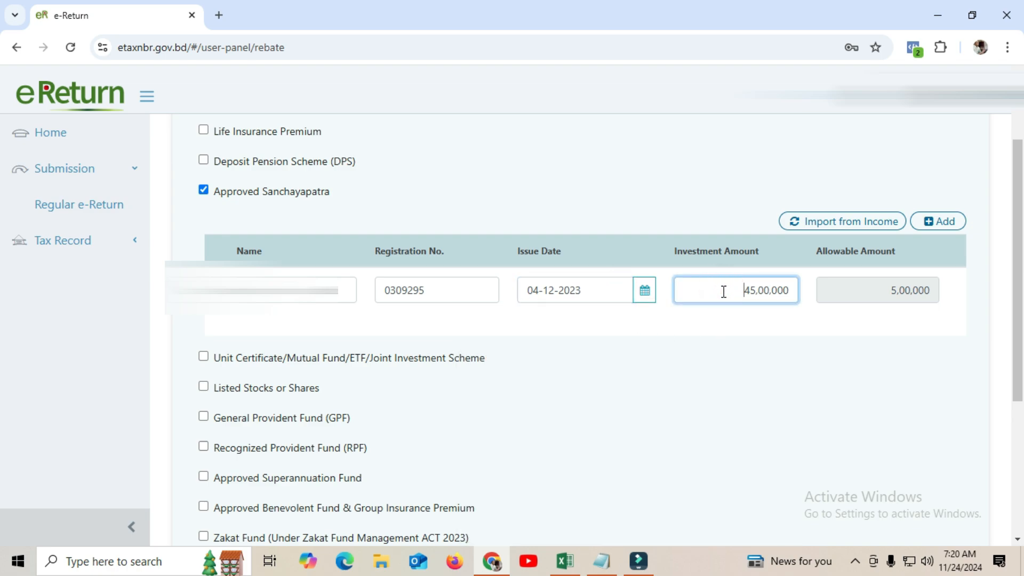
click(868, 291)
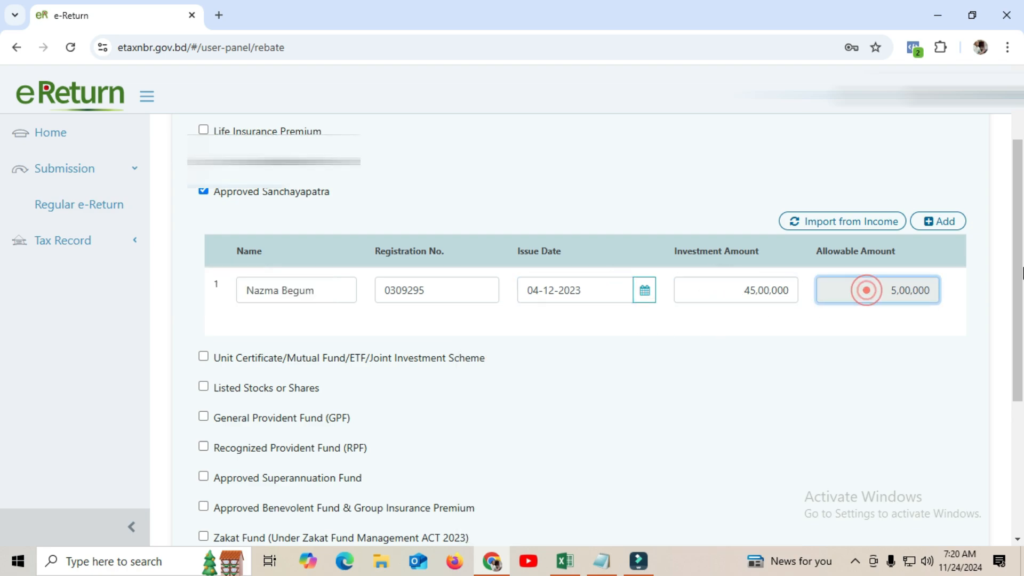
drag(1019, 248, 1007, 324)
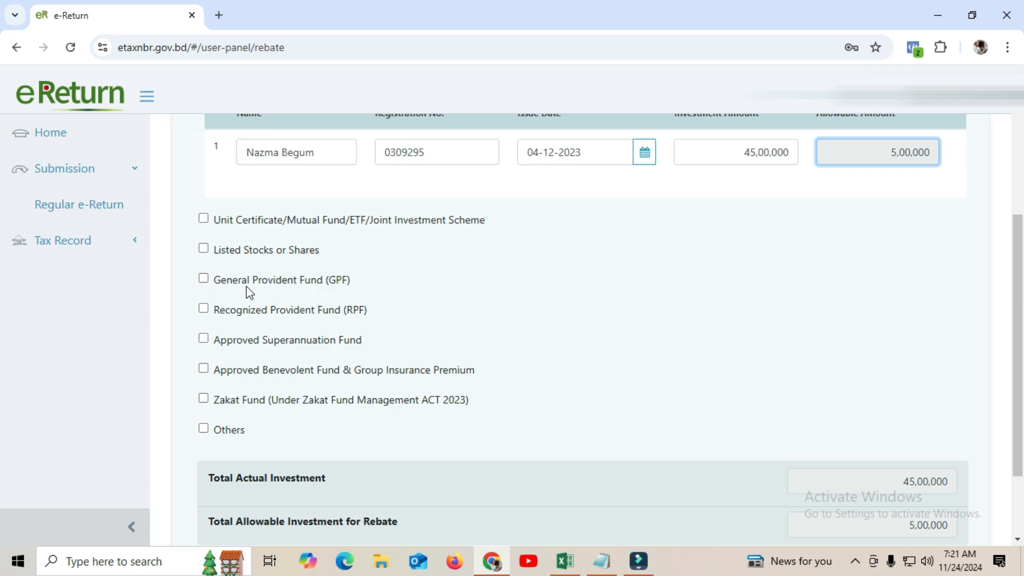
Toggle the General and Recognized Provident Fund entries on and back off, leaving them unclaimed
click(203, 278)
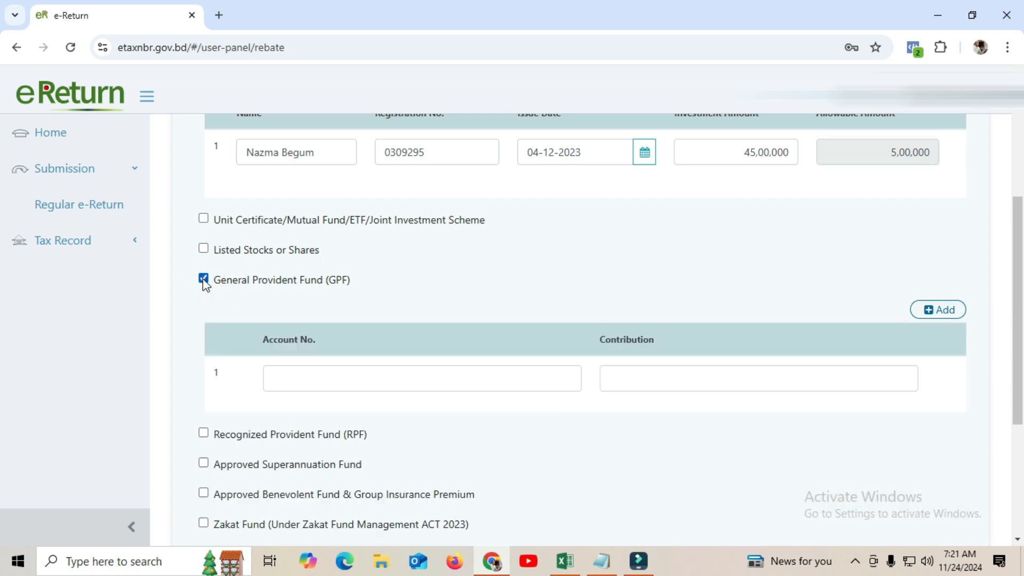
click(203, 279)
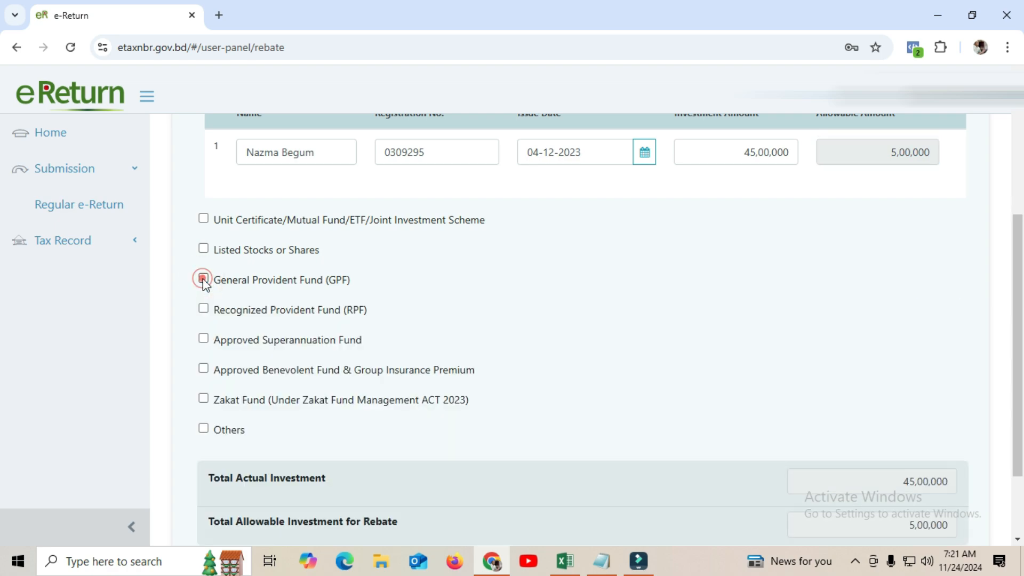
click(203, 309)
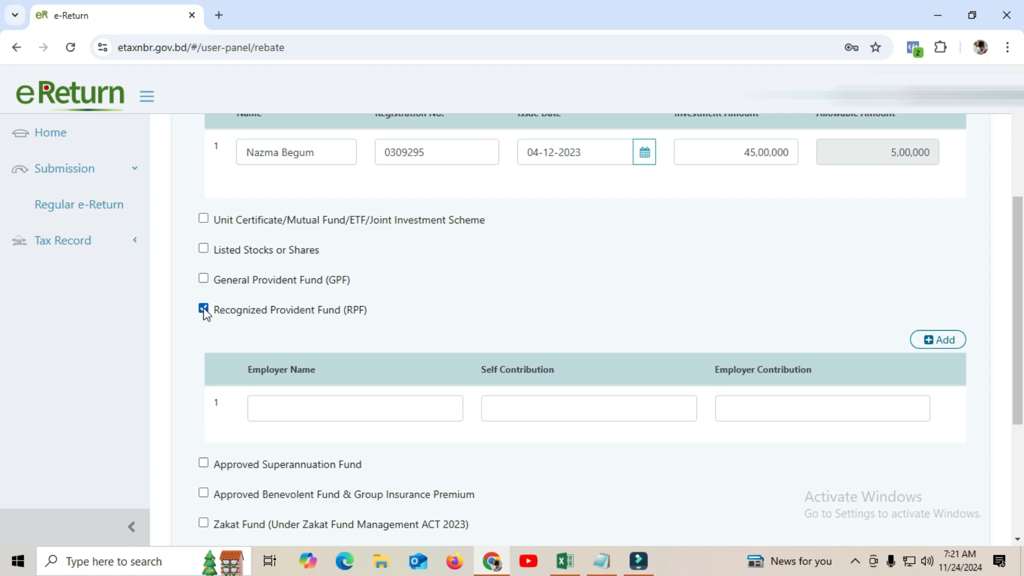
click(204, 309)
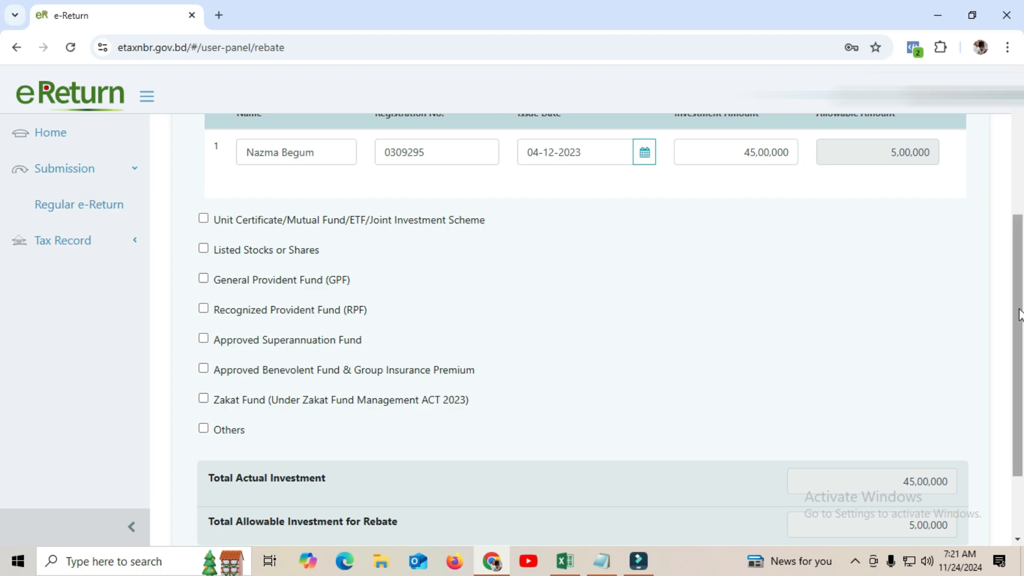
scroll(1016, 301, down, 2)
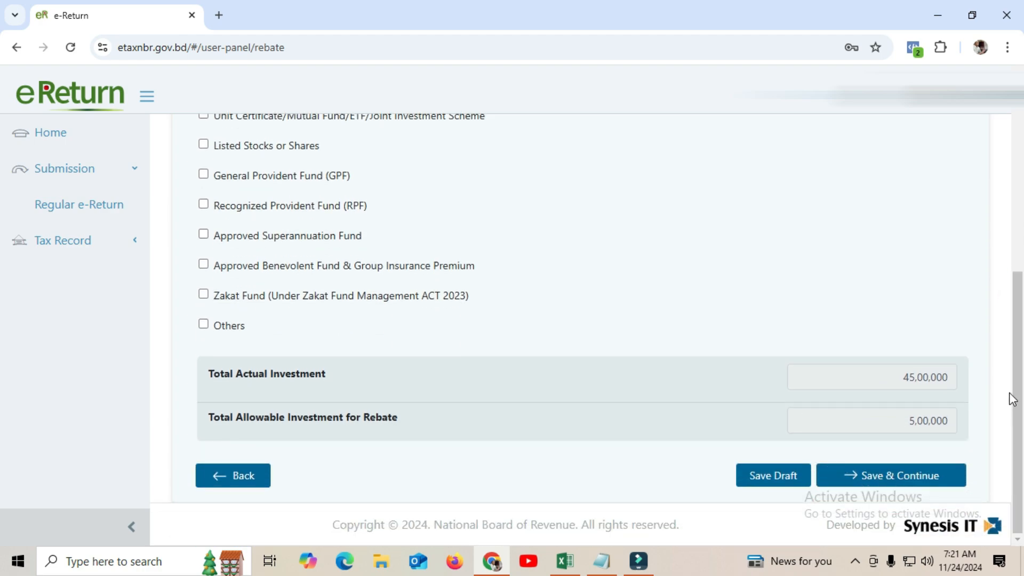
scroll(1020, 370, up, 7)
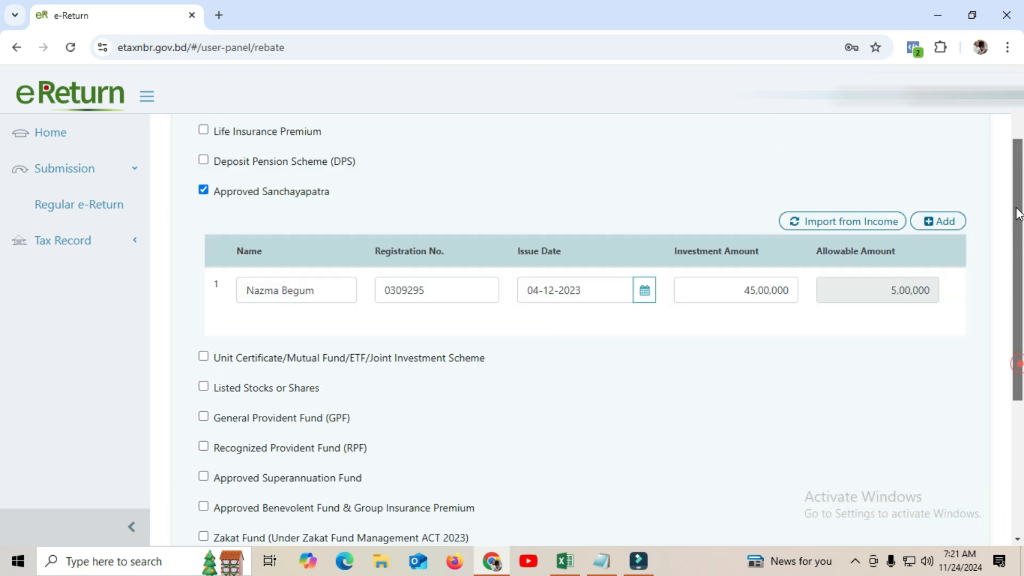
drag(1018, 173, 1017, 412)
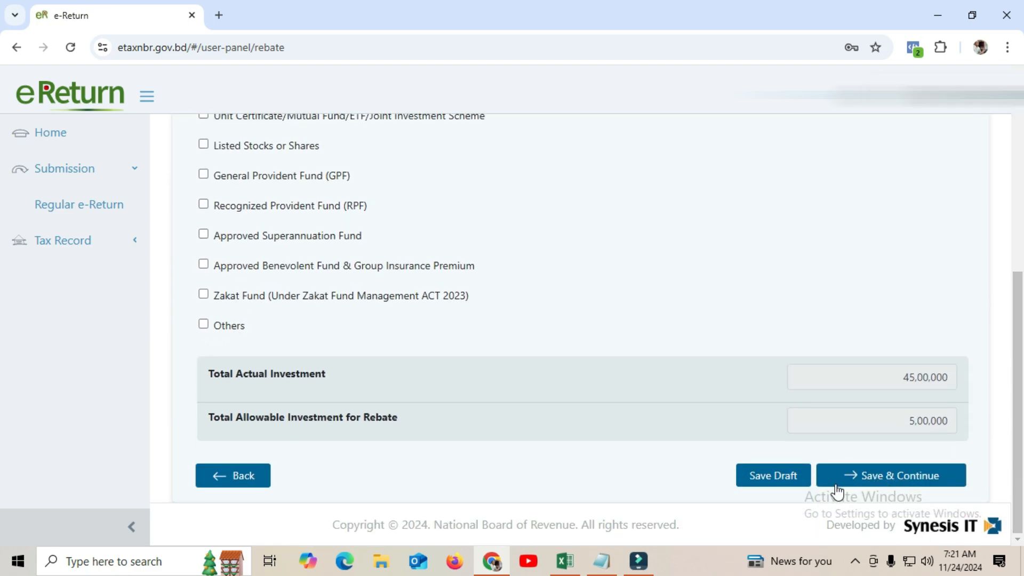
Save the rebate section, then review the IT-10BB lifestyle figures on Excel's Tax Return F sheet
click(885, 476)
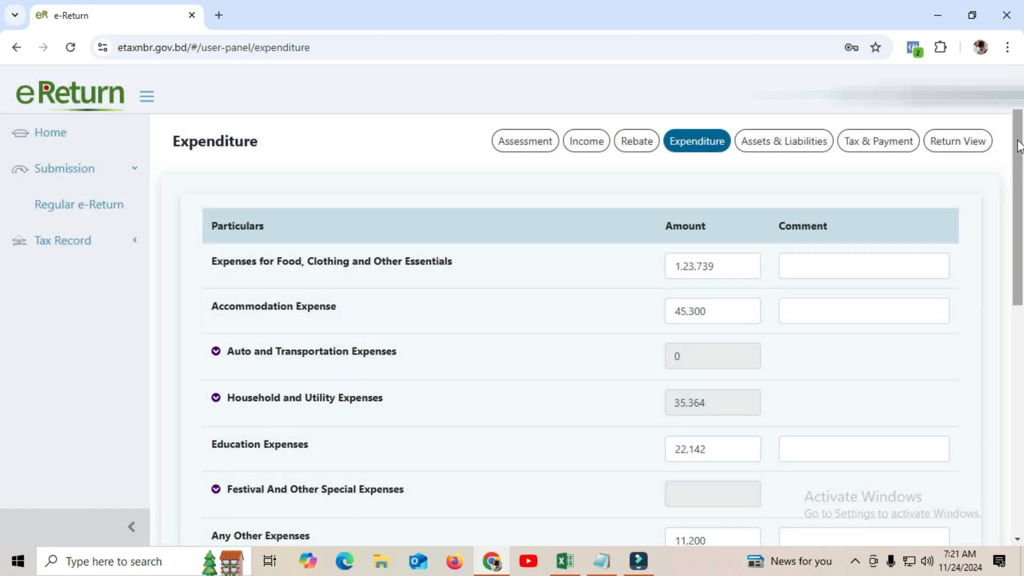
mouse_move(1019, 144)
mouse_down()
mouse_move(1019, 154)
mouse_move(1019, 141)
mouse_up()
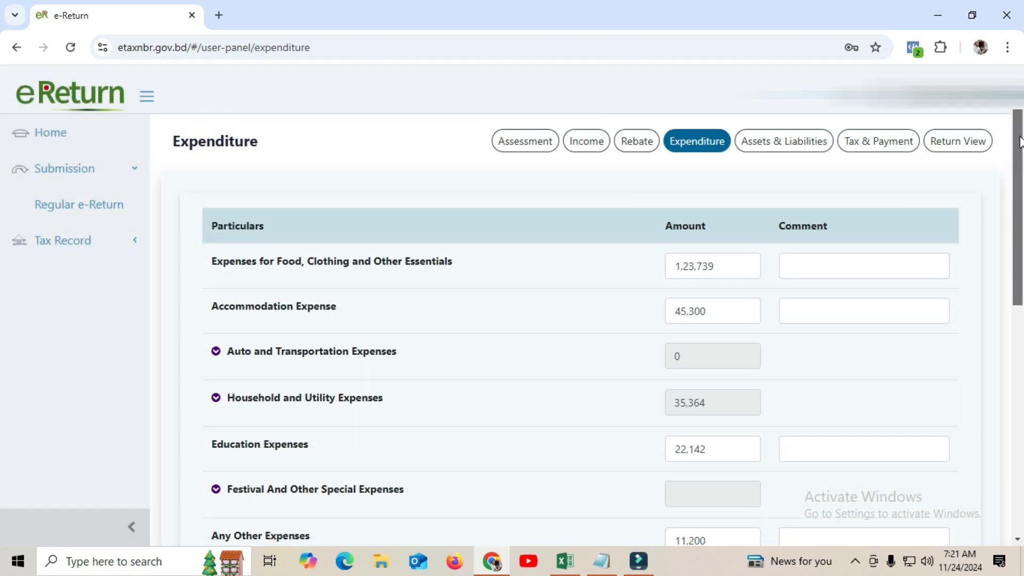
click(564, 561)
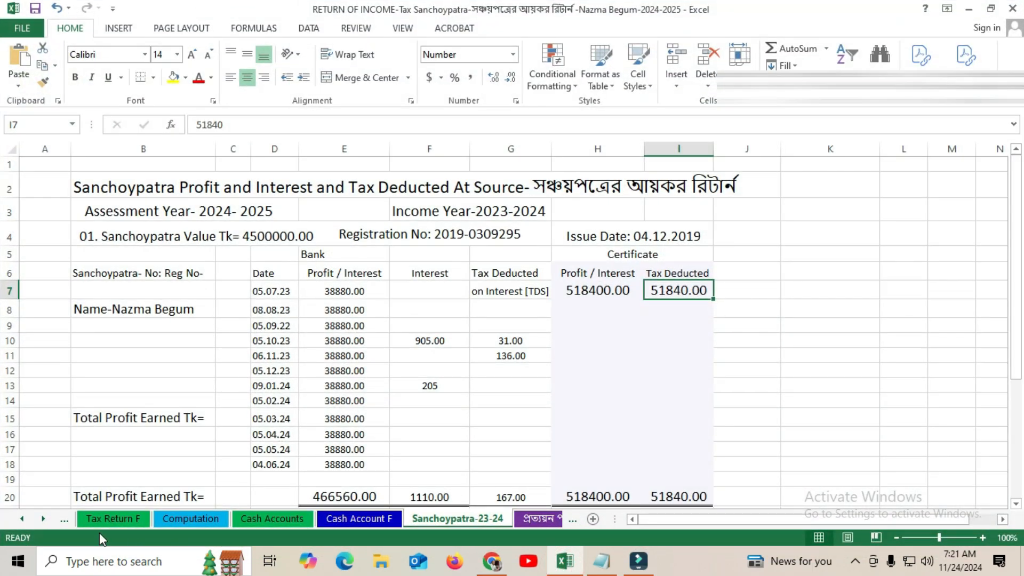
click(62, 518)
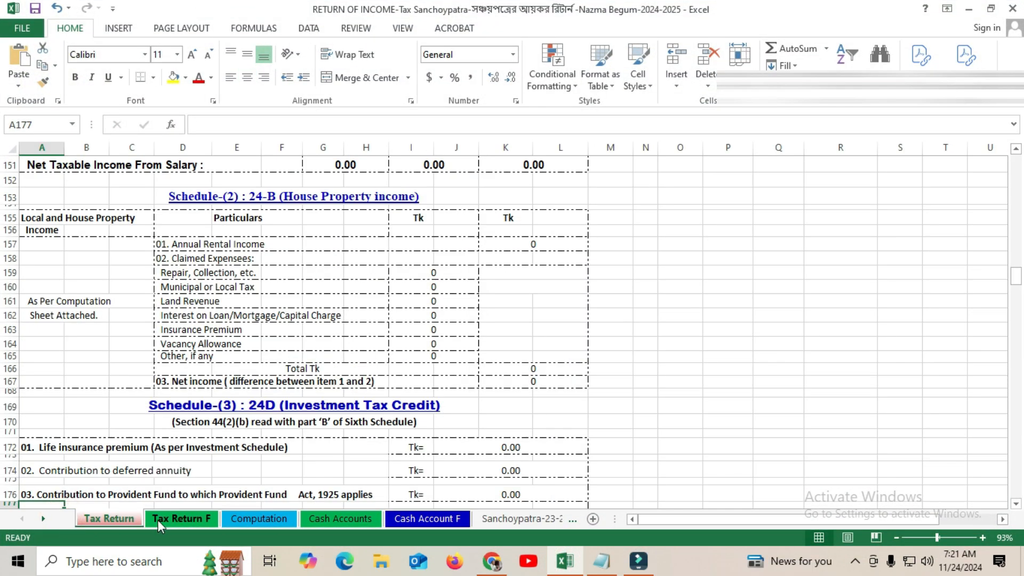
click(178, 517)
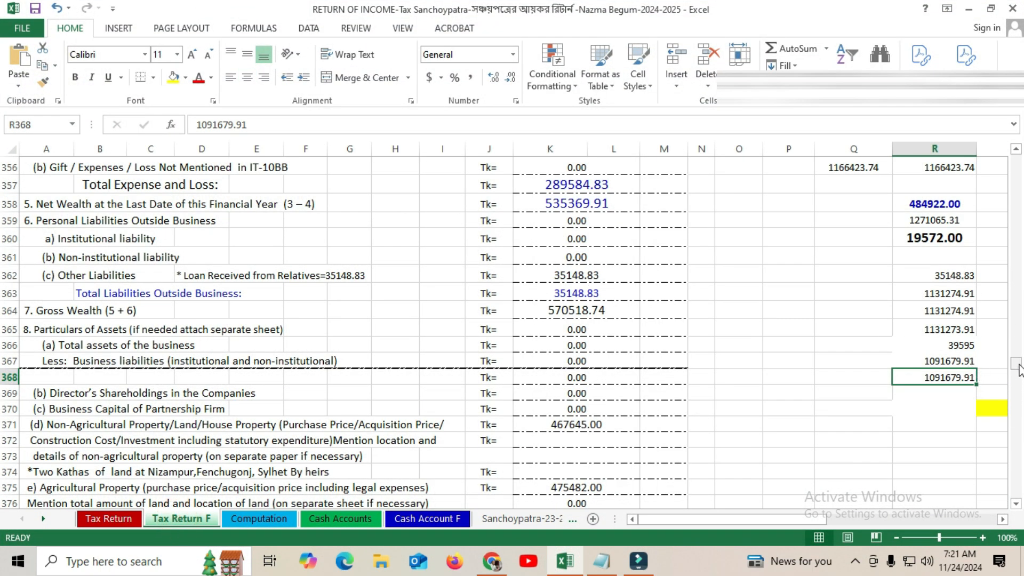
drag(1015, 383, 1021, 333)
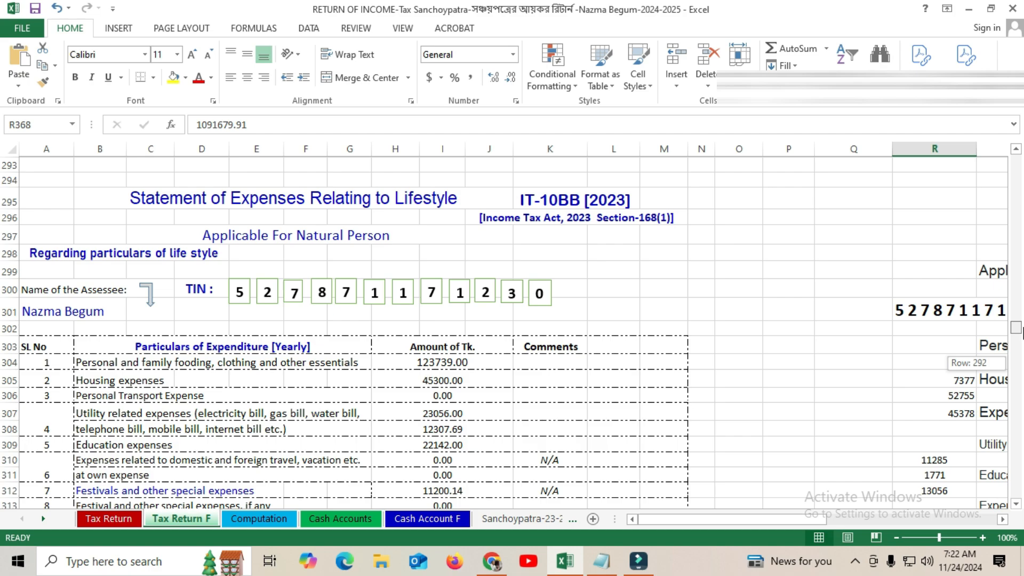
drag(1022, 333, 1023, 337)
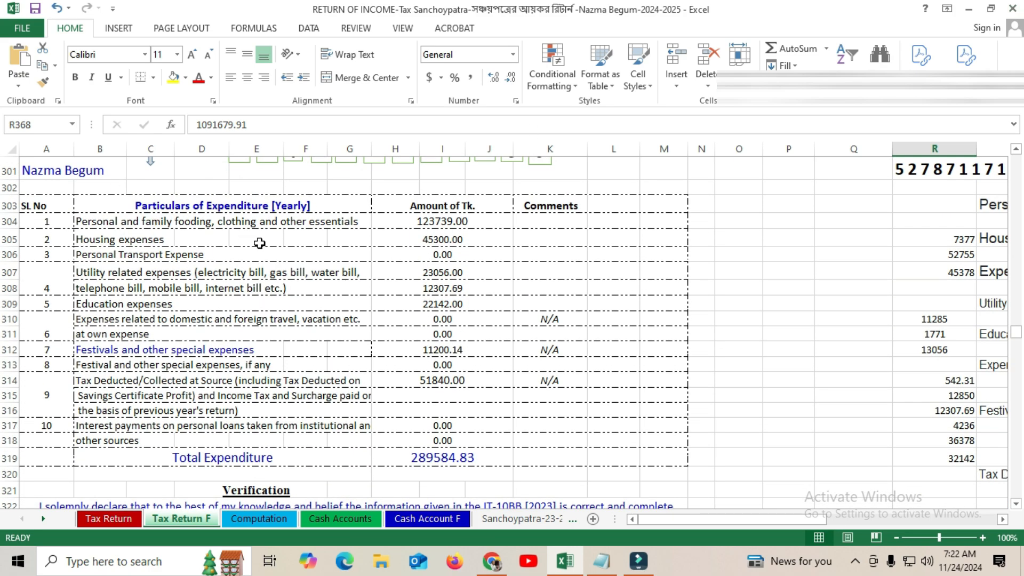
click(973, 7)
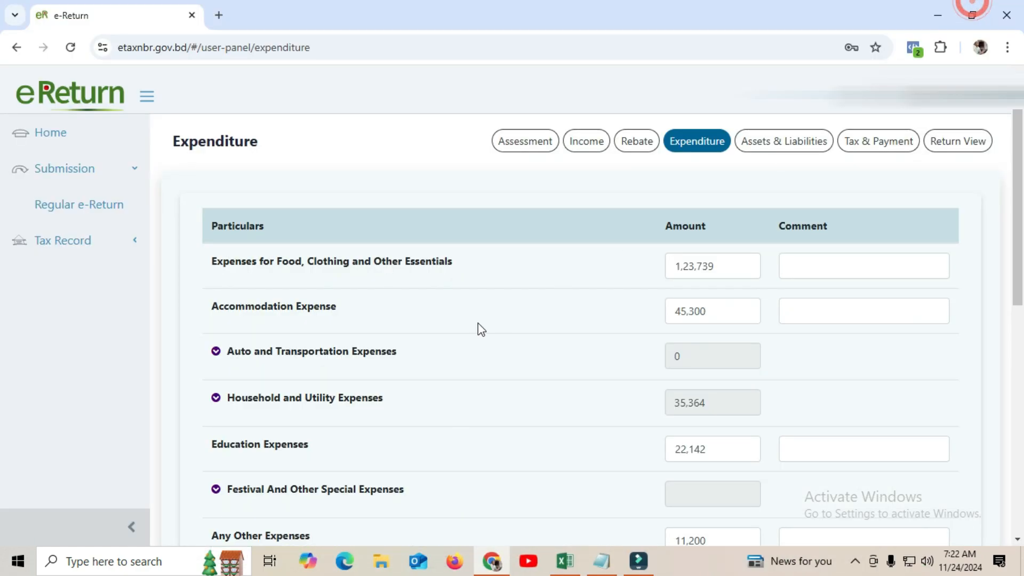
Check the food and accommodation amounts, then expand Household and Utility Expenses to check Electricity
click(719, 267)
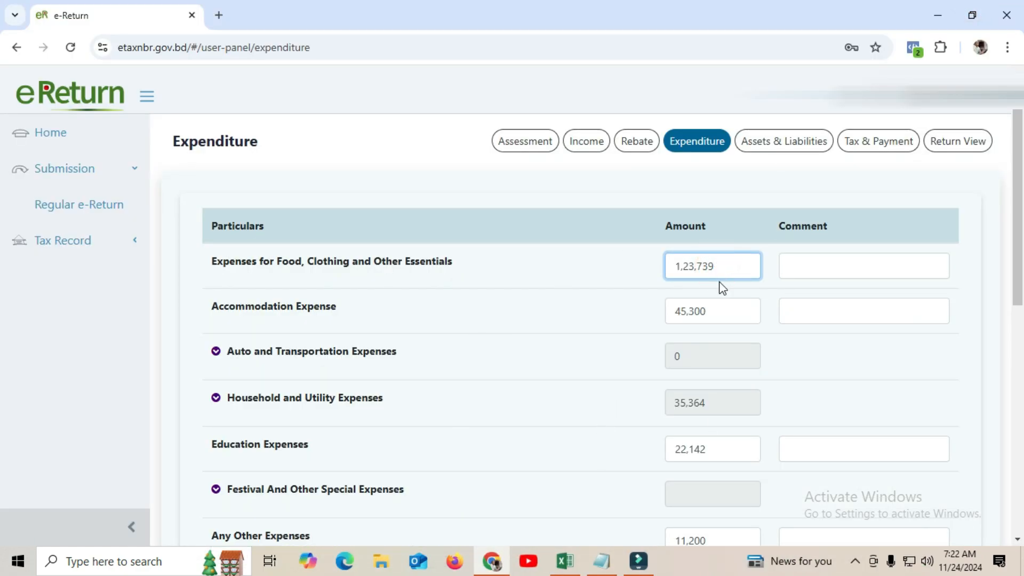
click(718, 312)
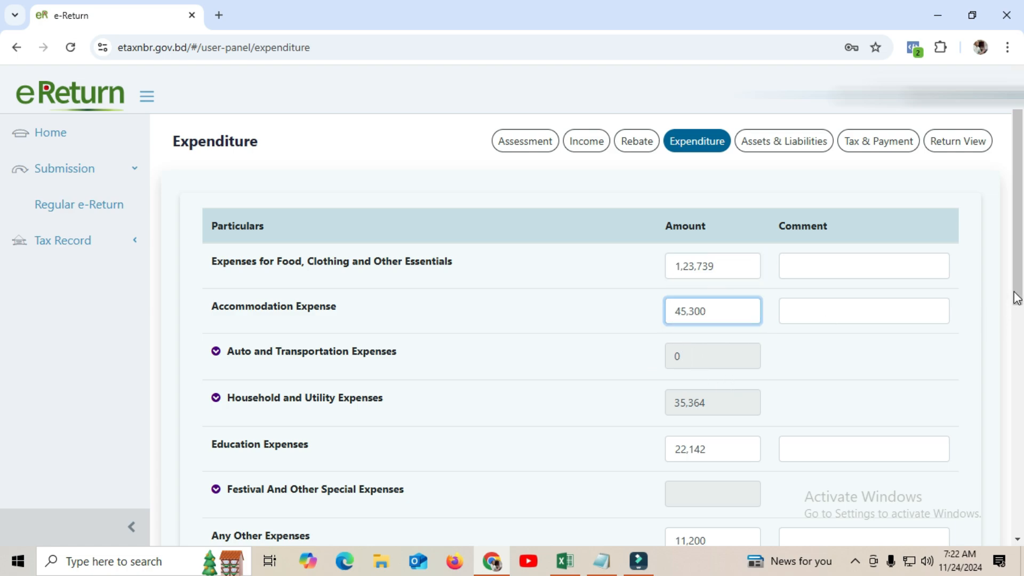
drag(1017, 296, 1007, 347)
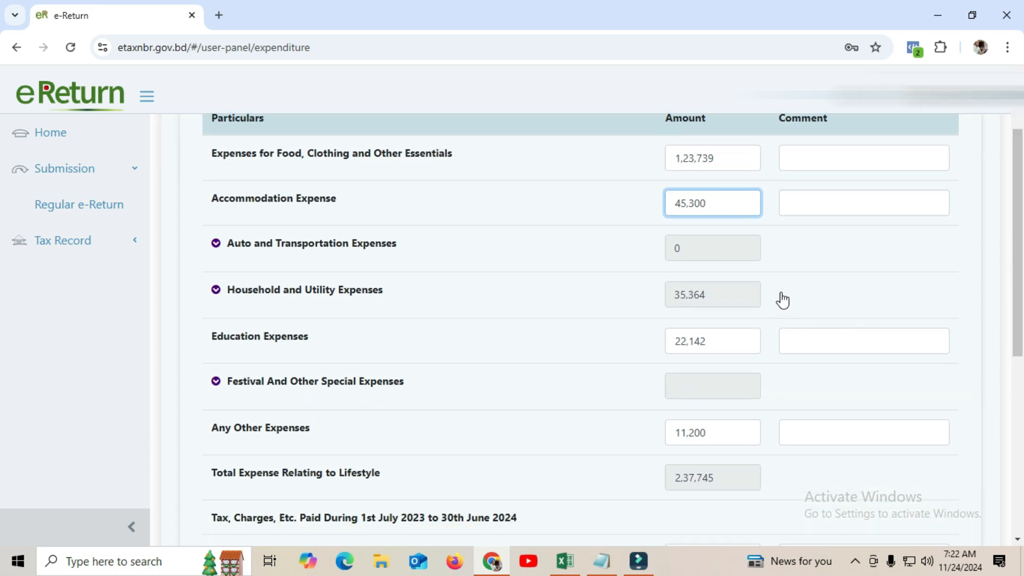
click(739, 294)
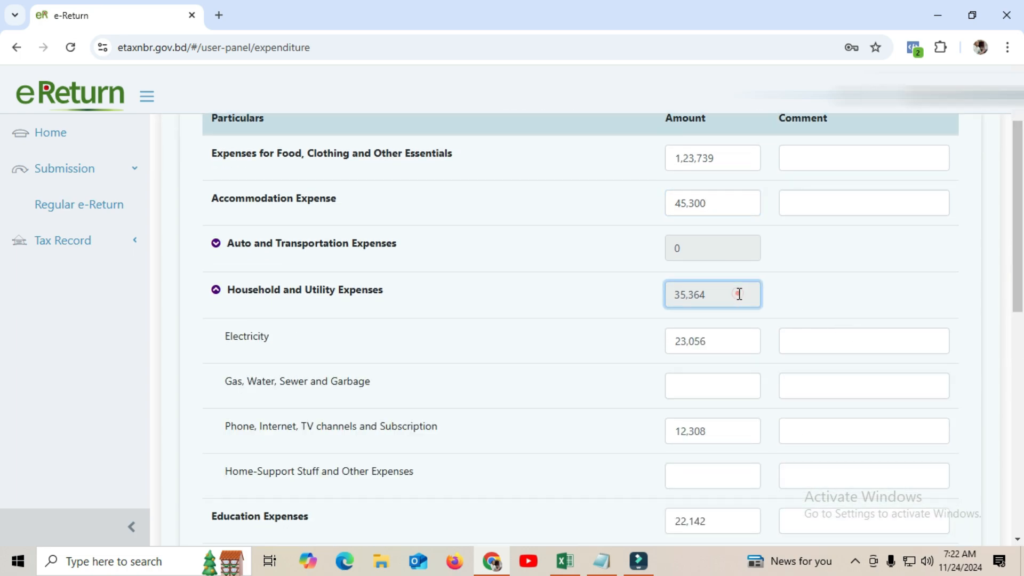
click(726, 344)
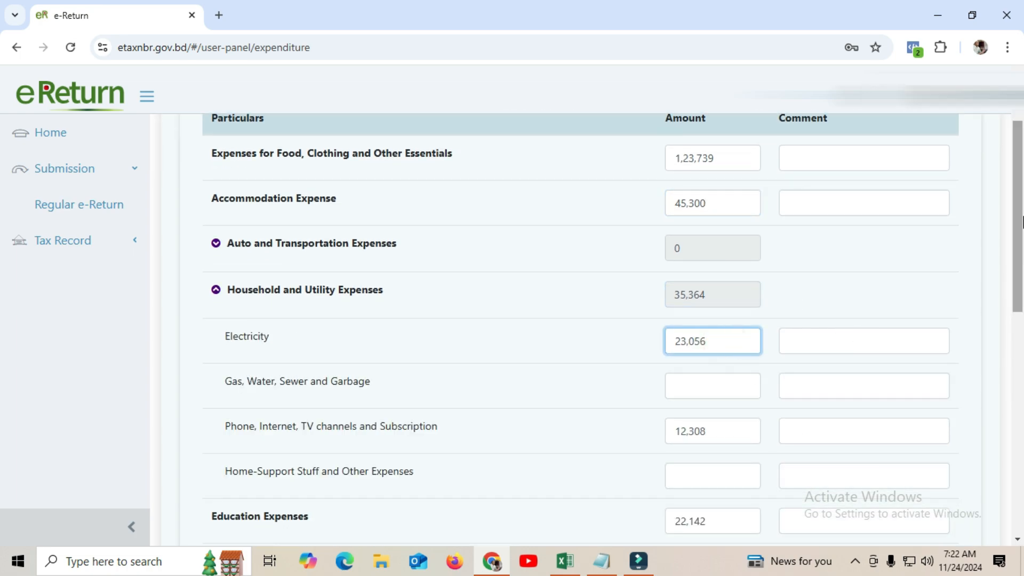
scroll(1018, 212, down, 2)
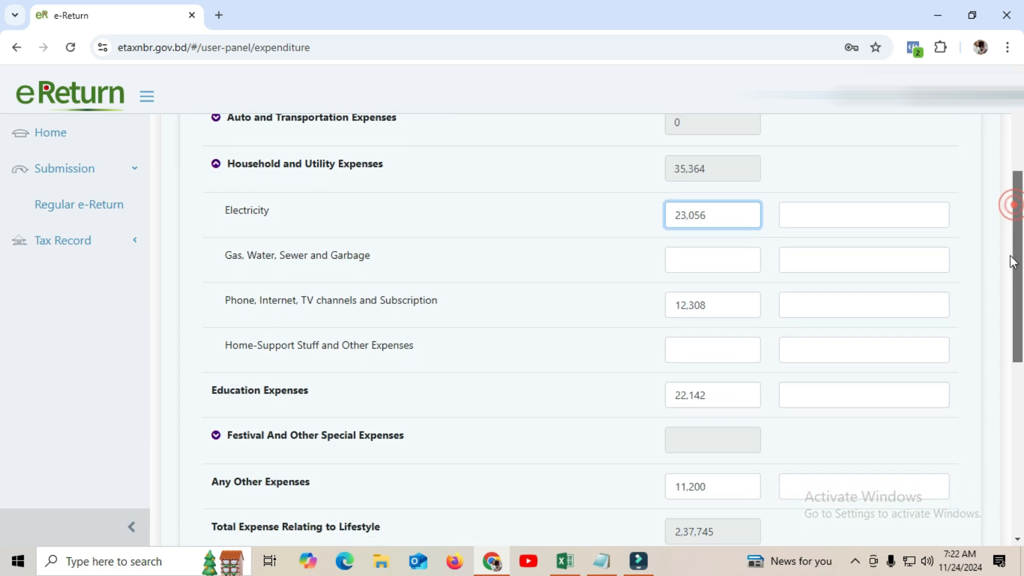
Compare Excel's utility 23056.00 and phone/internet 12307.69 figures with eReturn's Phone, Internet, TV amount
click(565, 561)
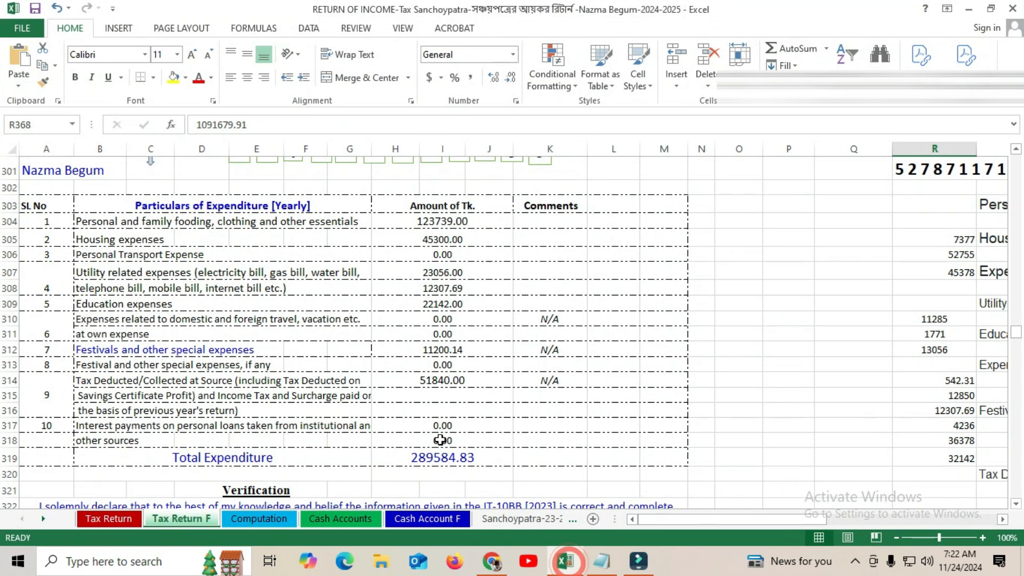
click(217, 367)
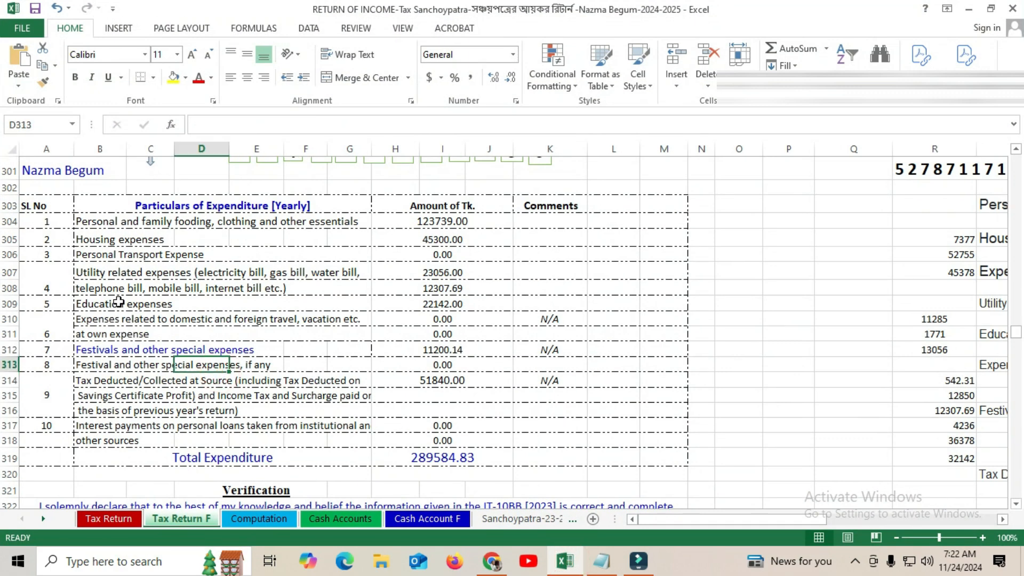
click(444, 272)
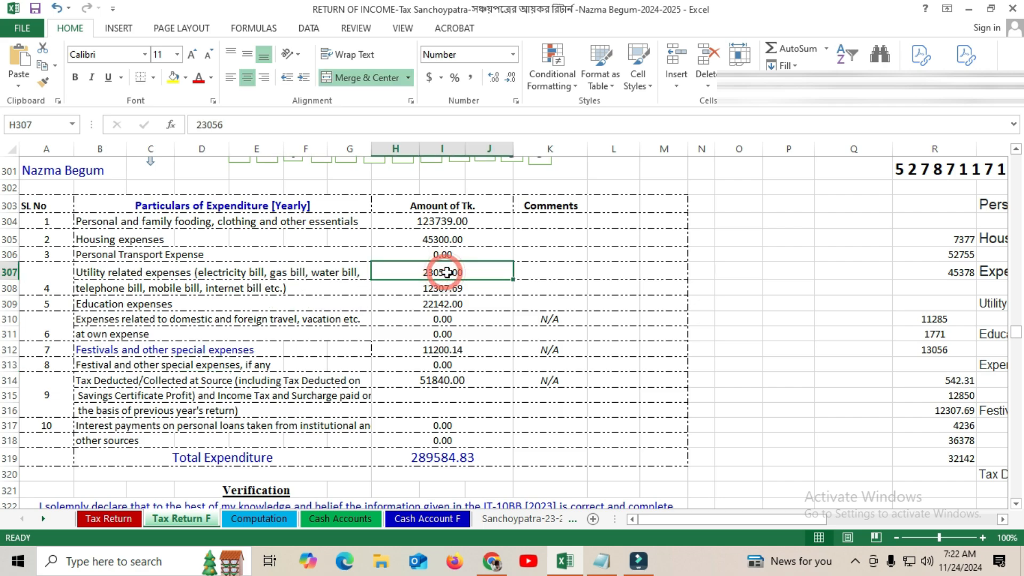
click(444, 291)
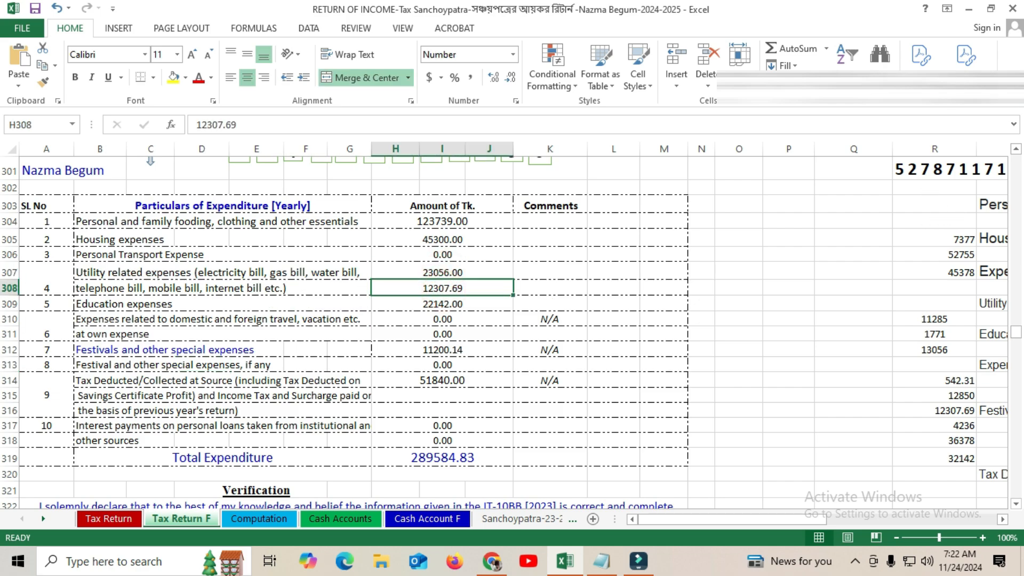
click(968, 9)
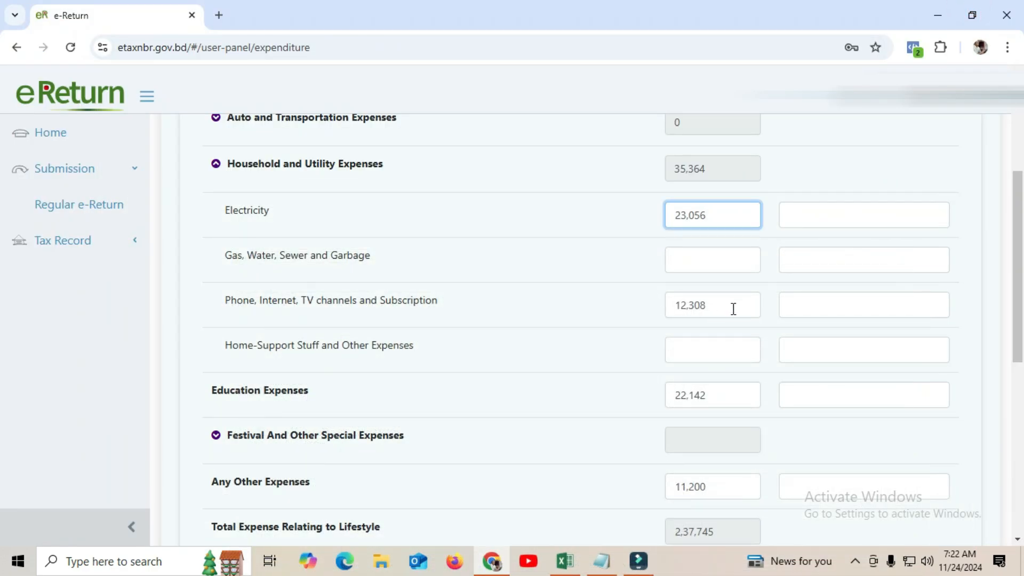
click(733, 308)
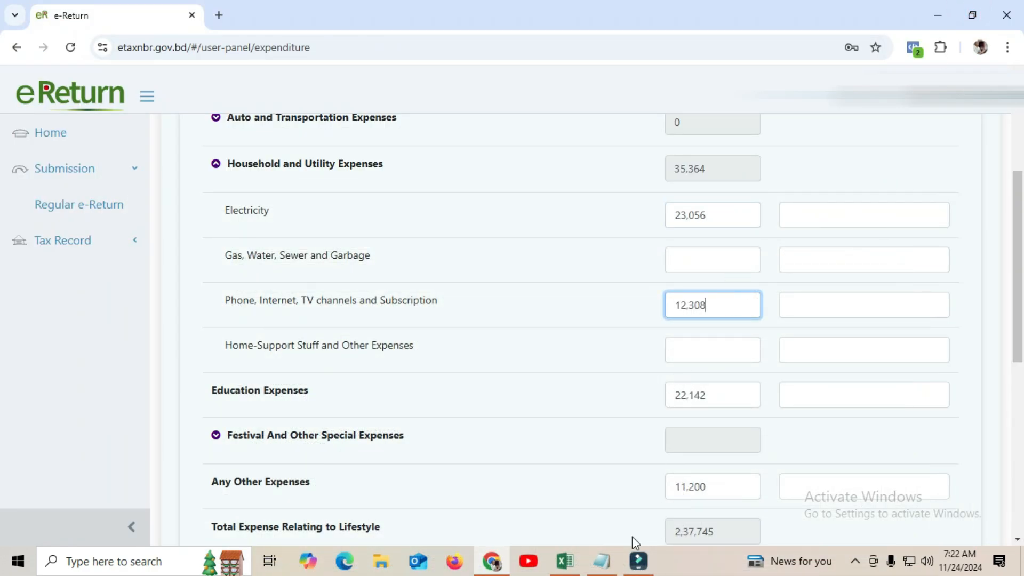
click(565, 561)
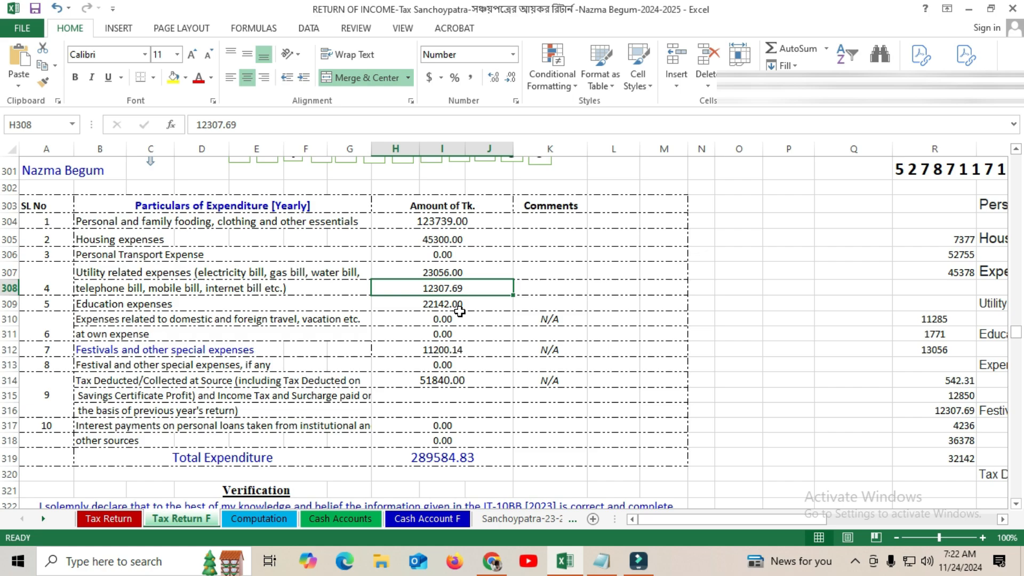
click(968, 9)
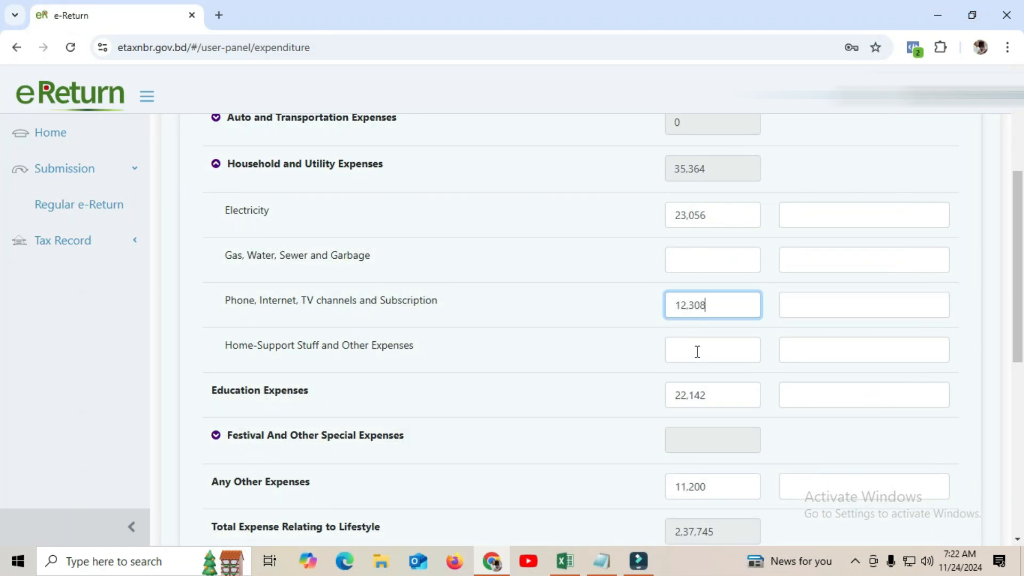
Check Education and Any Other Expenses, matching the latter to Excel's festival expenses of 11,200
click(720, 406)
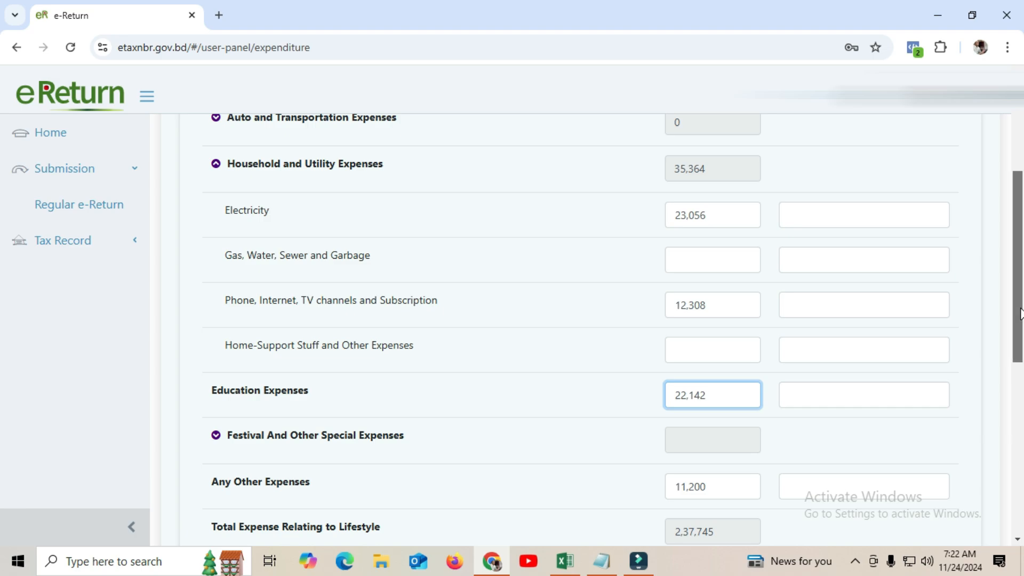
scroll(1017, 308, down, 3)
click(720, 286)
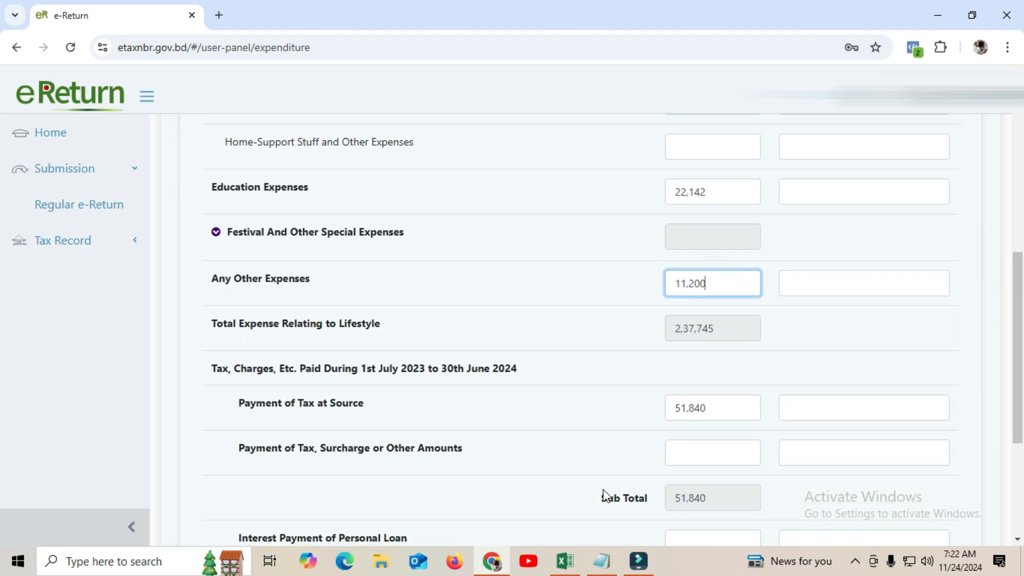
click(565, 561)
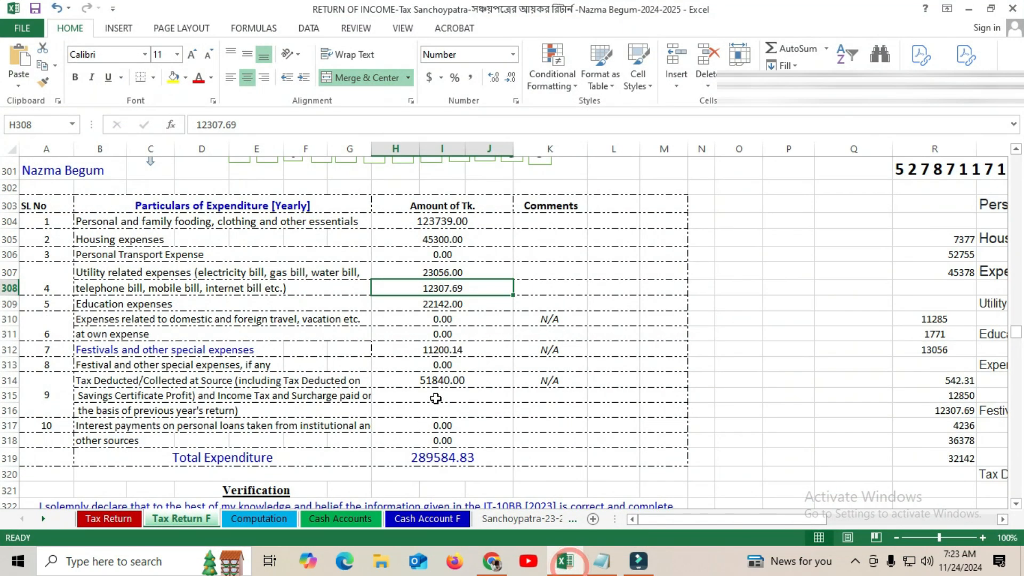
click(462, 350)
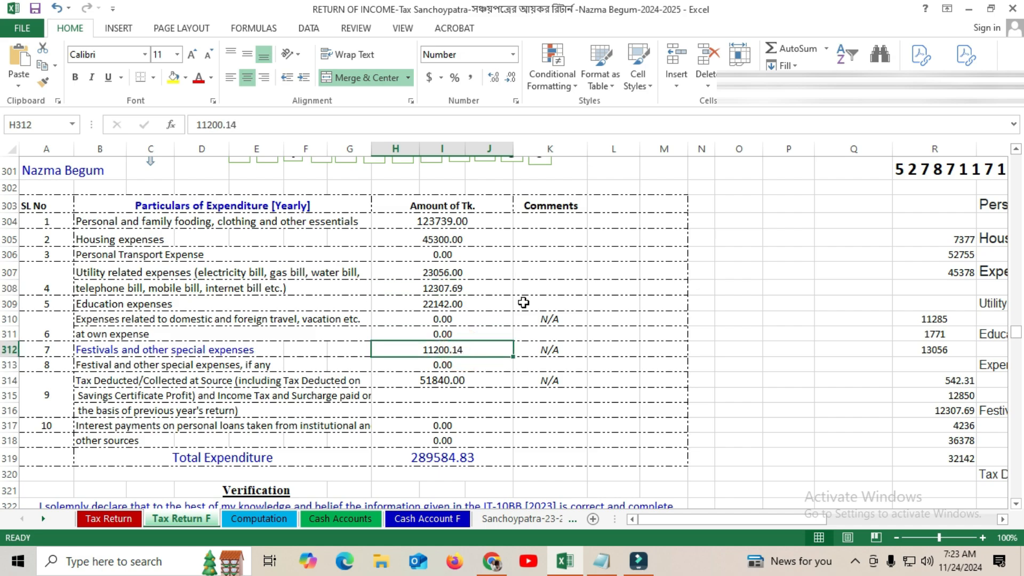
click(969, 8)
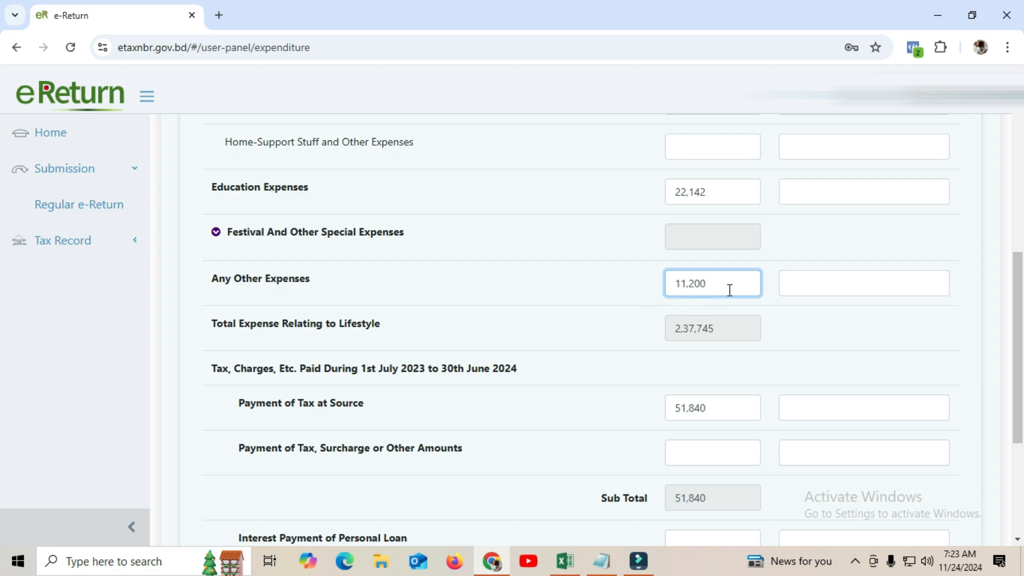
Verify the lifestyle expense total and the 51,840 tax at source against Excel
click(728, 329)
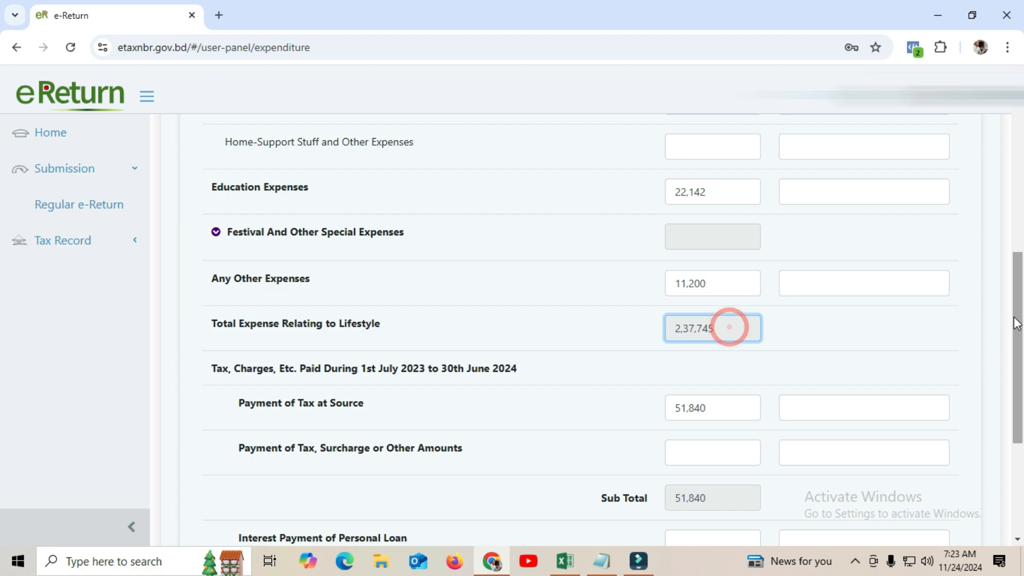
drag(1019, 316, 1019, 357)
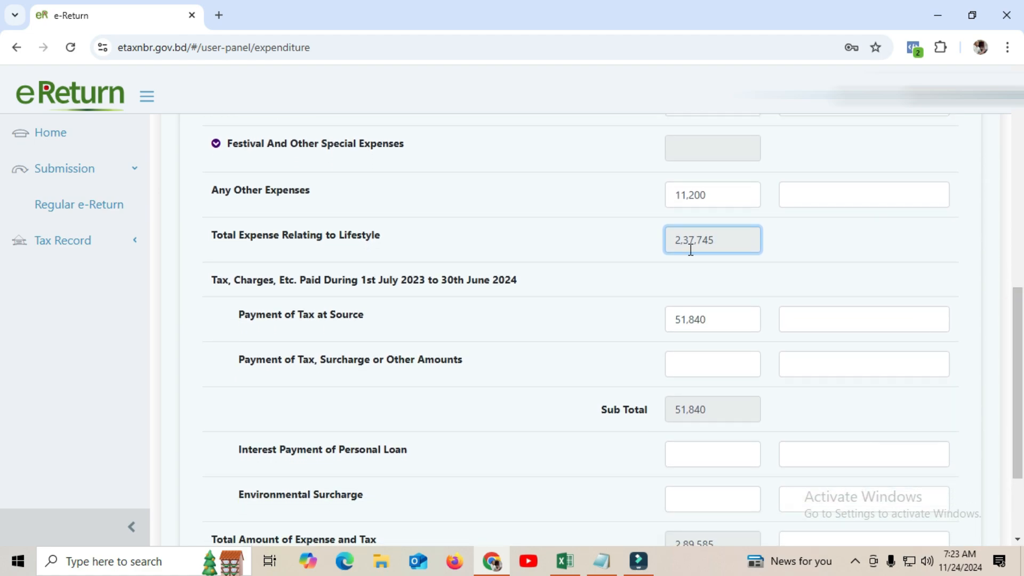
click(719, 317)
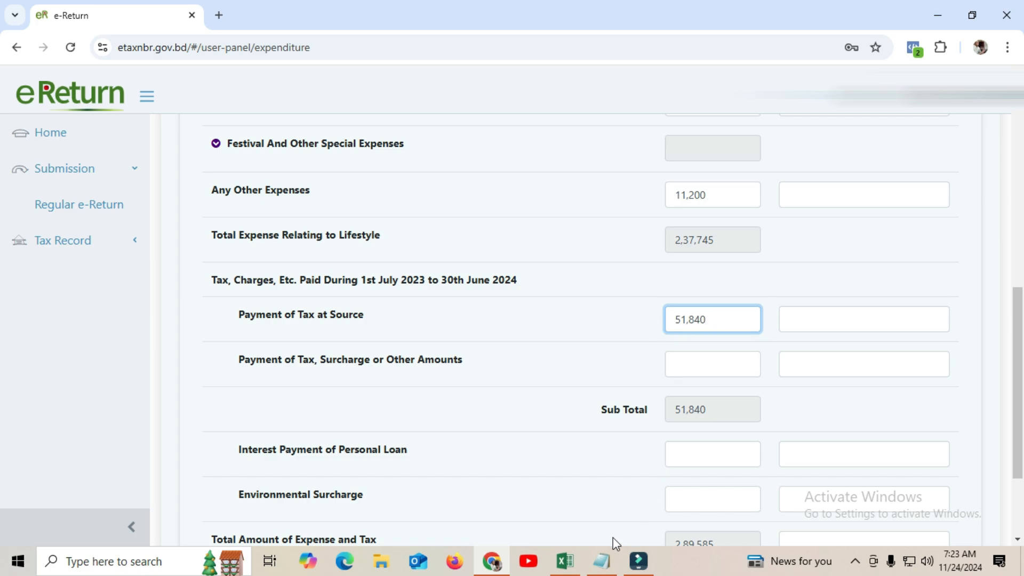
click(564, 561)
click(463, 381)
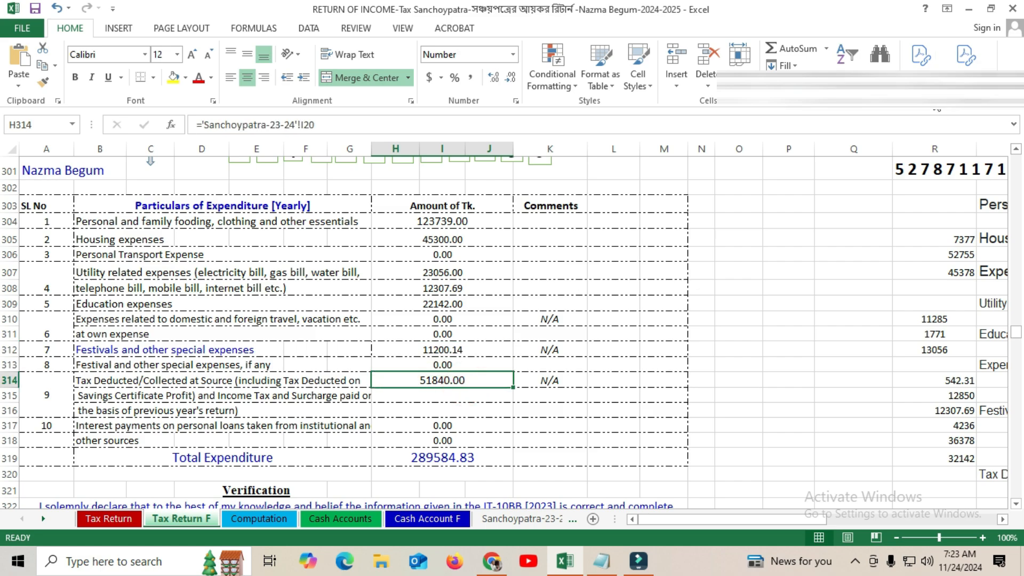
click(970, 9)
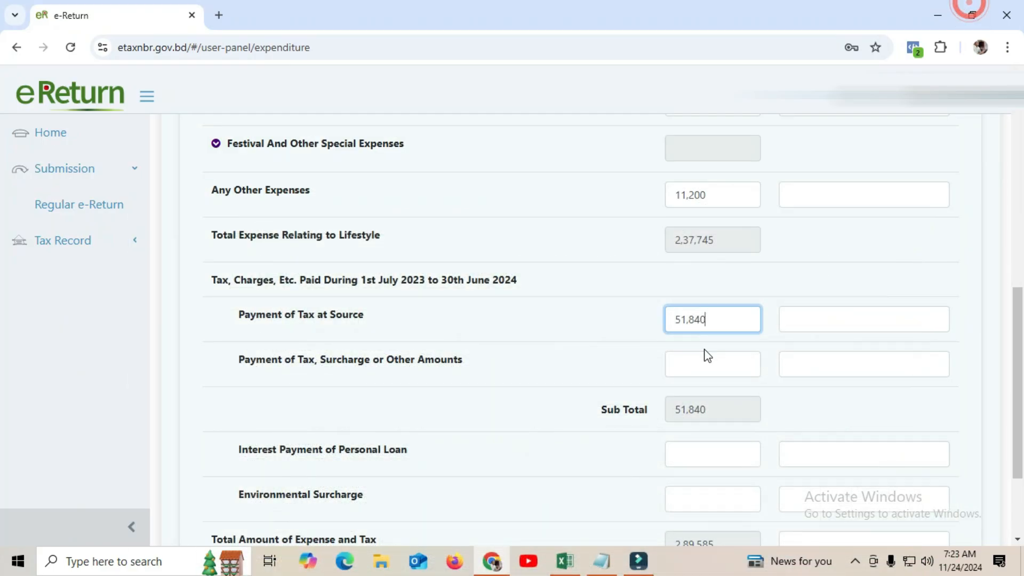
Save the expenditure page totalling 2,89,585 and continue to Assets & Liabilities
drag(1018, 364, 1001, 437)
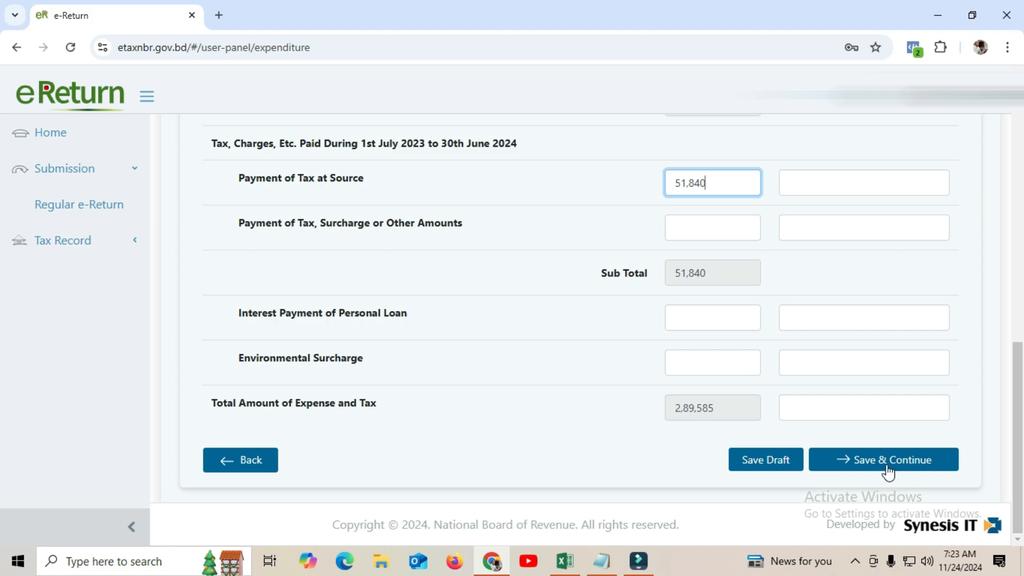
scroll(1022, 448, up, 10)
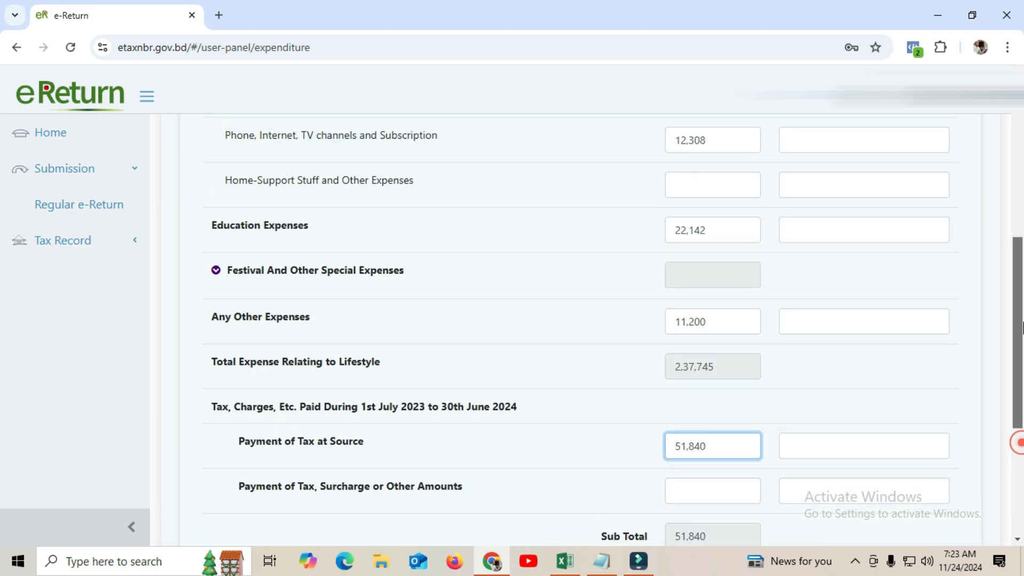
scroll(1021, 453, down, 10)
mouse_move(1021, 459)
mouse_down()
mouse_move(1021, 212)
mouse_move(1022, 445)
mouse_up()
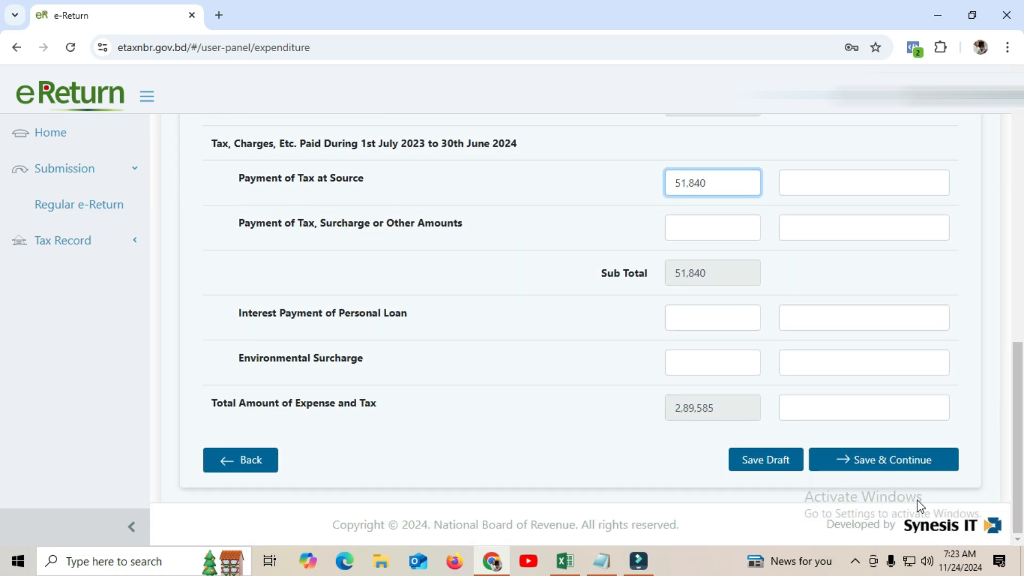
click(908, 462)
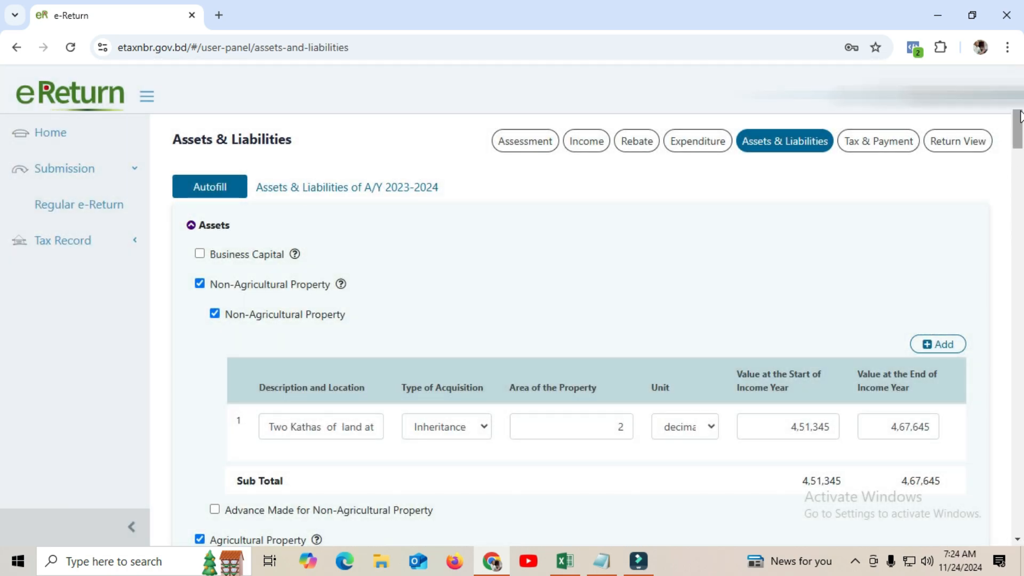
drag(1022, 111, 1022, 110)
click(565, 560)
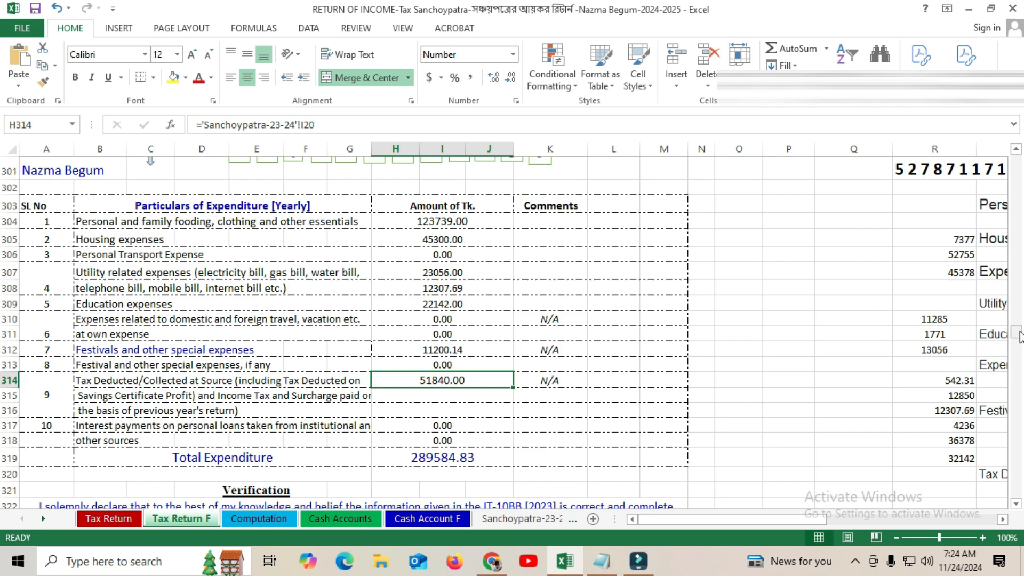
drag(1016, 332, 1016, 348)
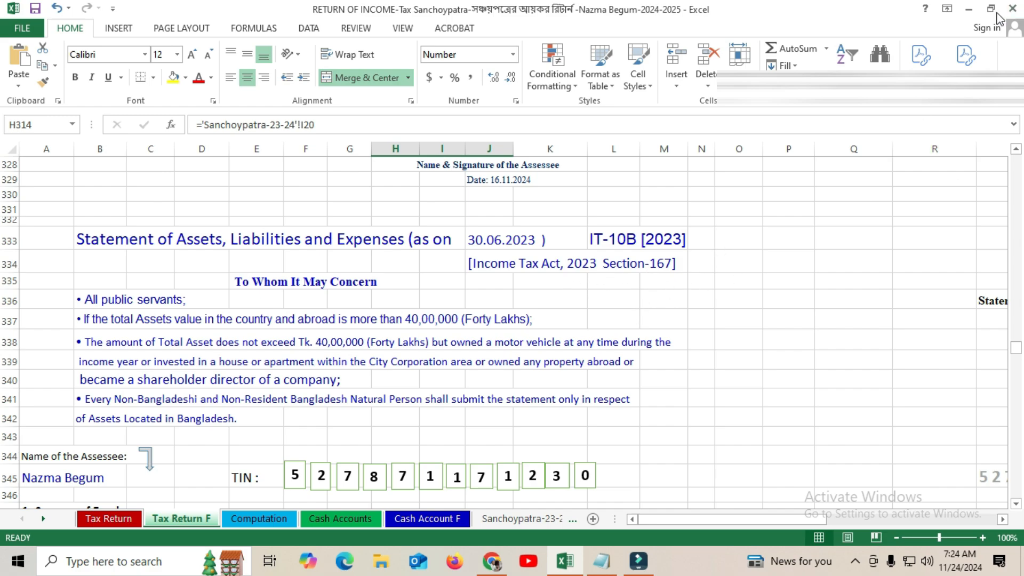
click(969, 9)
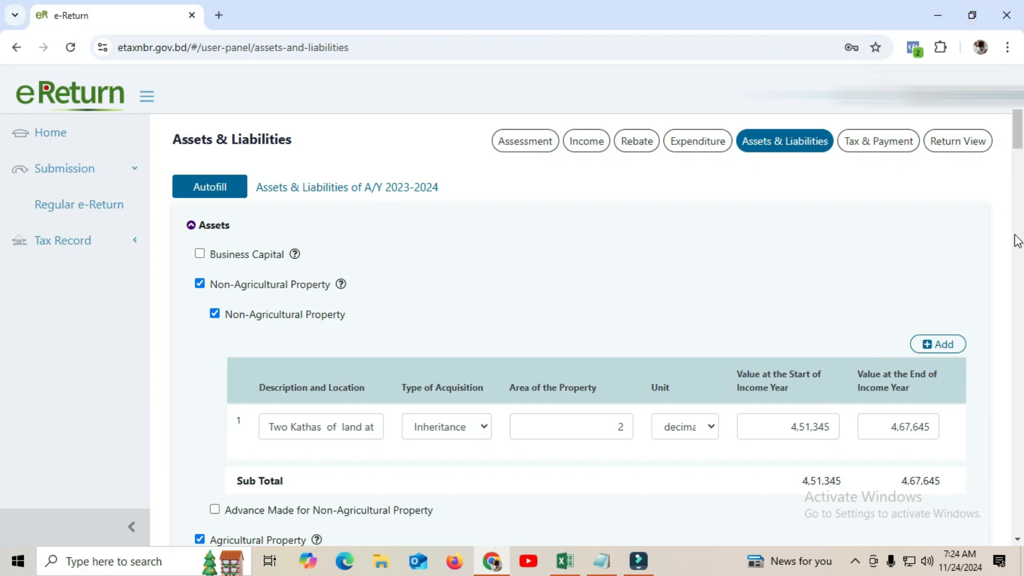
Append 'Nizampur,Fenchu' to the non-agricultural land description
drag(1017, 131, 1022, 140)
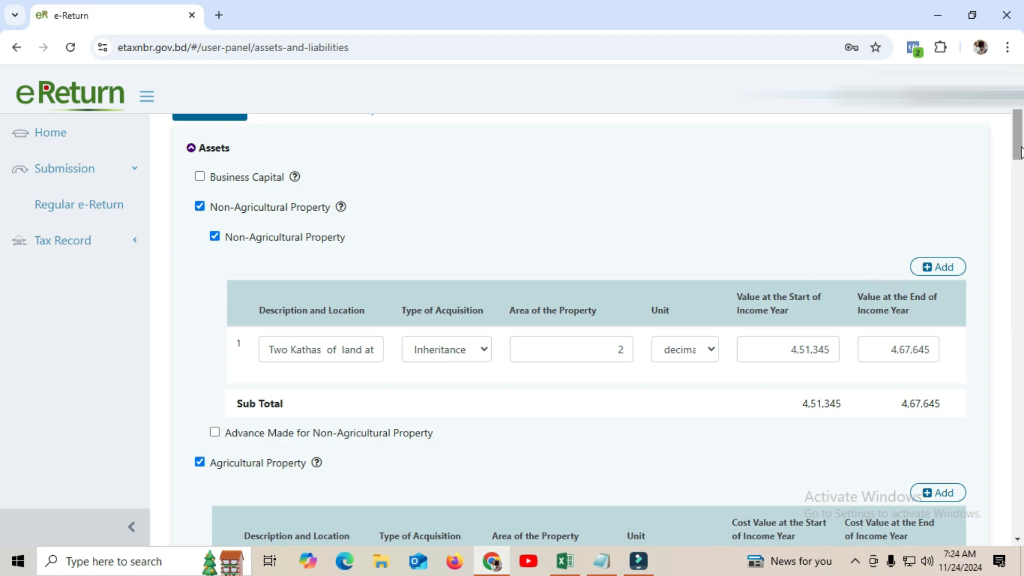
drag(1019, 151, 1020, 160)
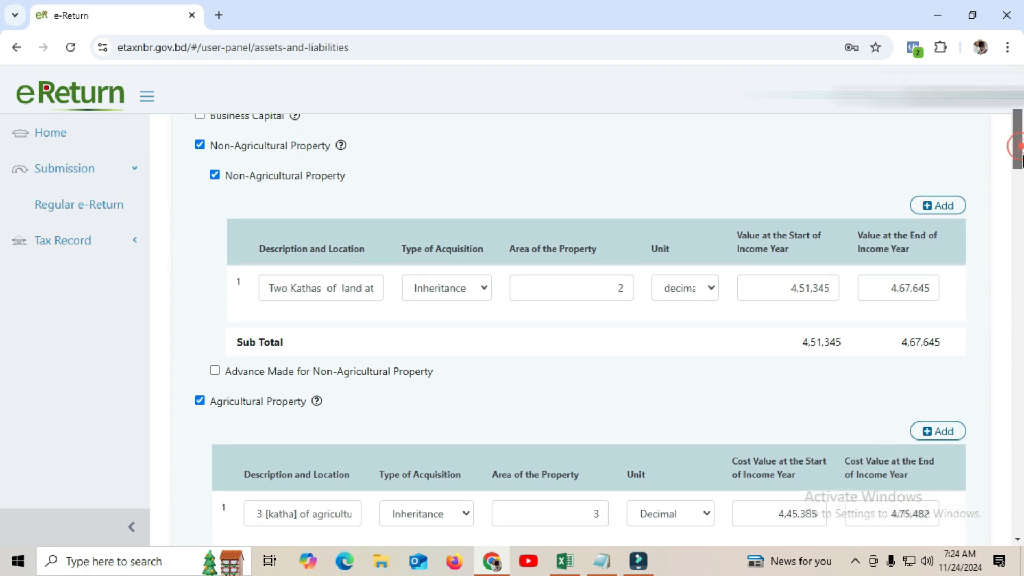
click(319, 287)
click(367, 292)
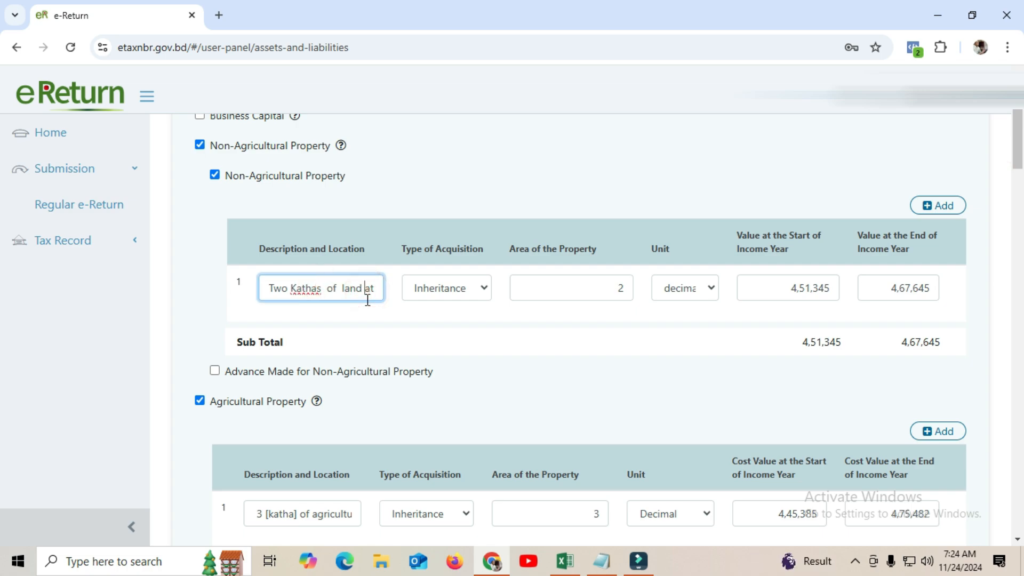
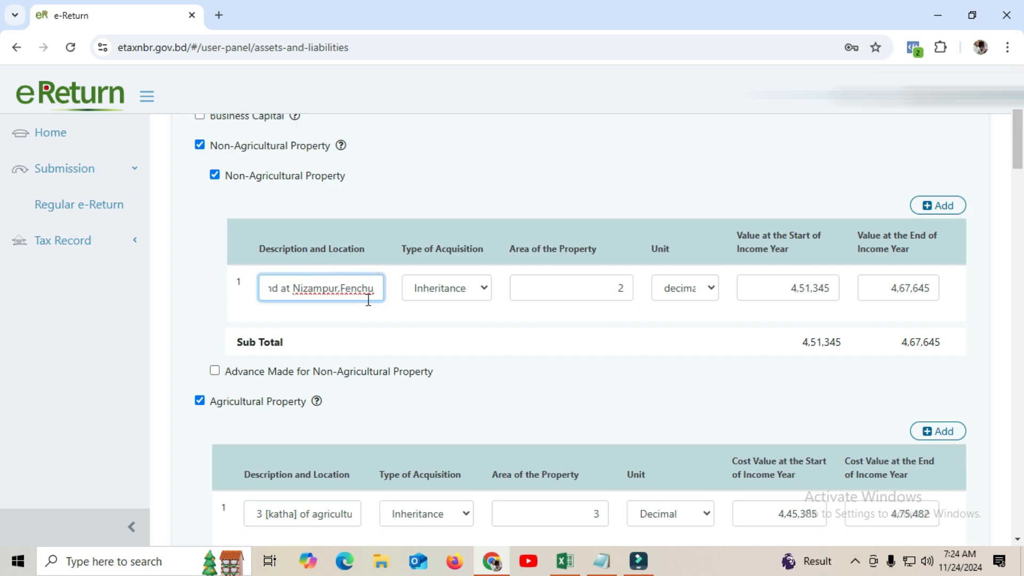
Keep the land's acquisition type as Inheritance and its area of 2 in decimal units
click(450, 288)
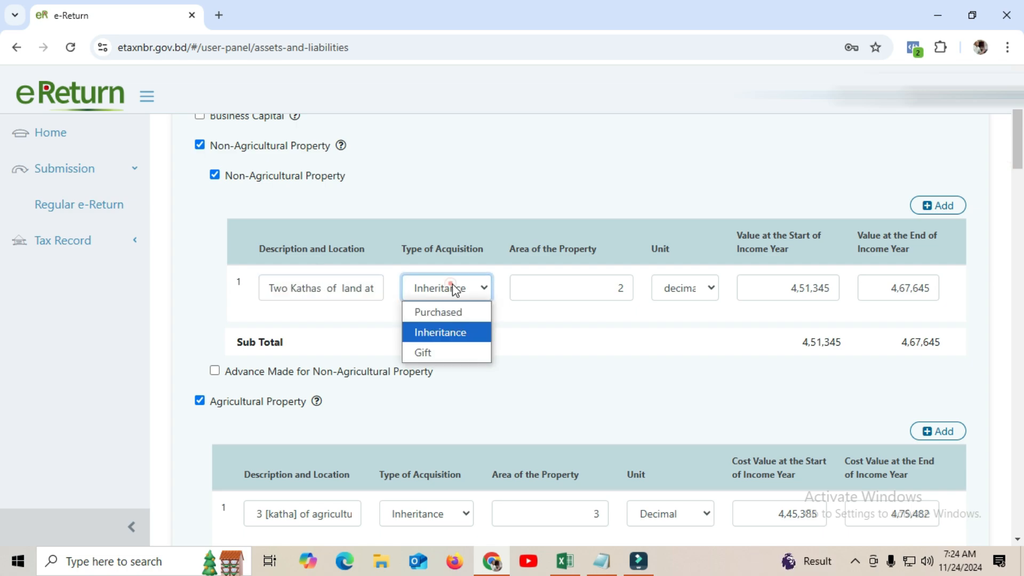
click(444, 332)
click(589, 288)
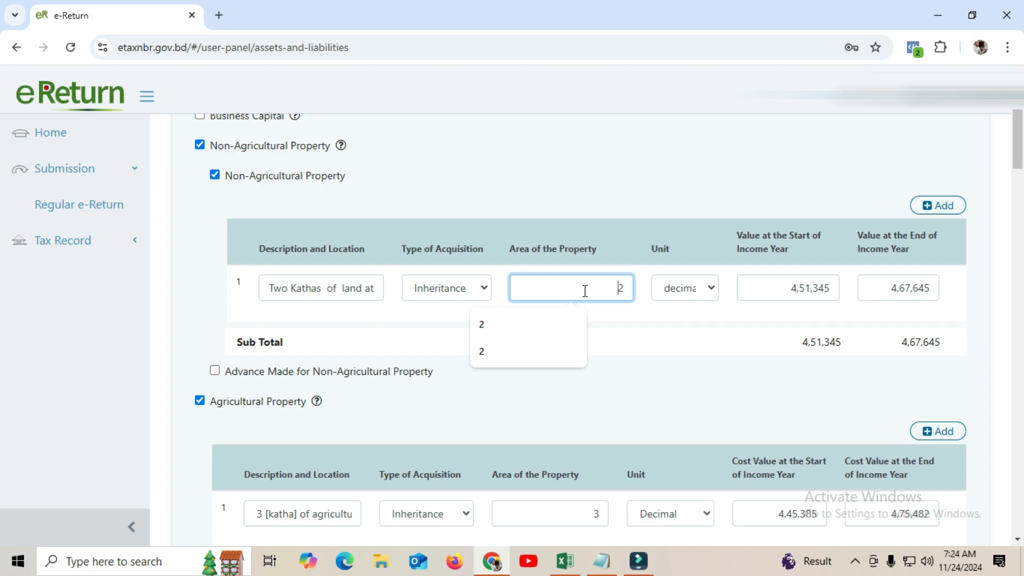
click(596, 291)
click(711, 290)
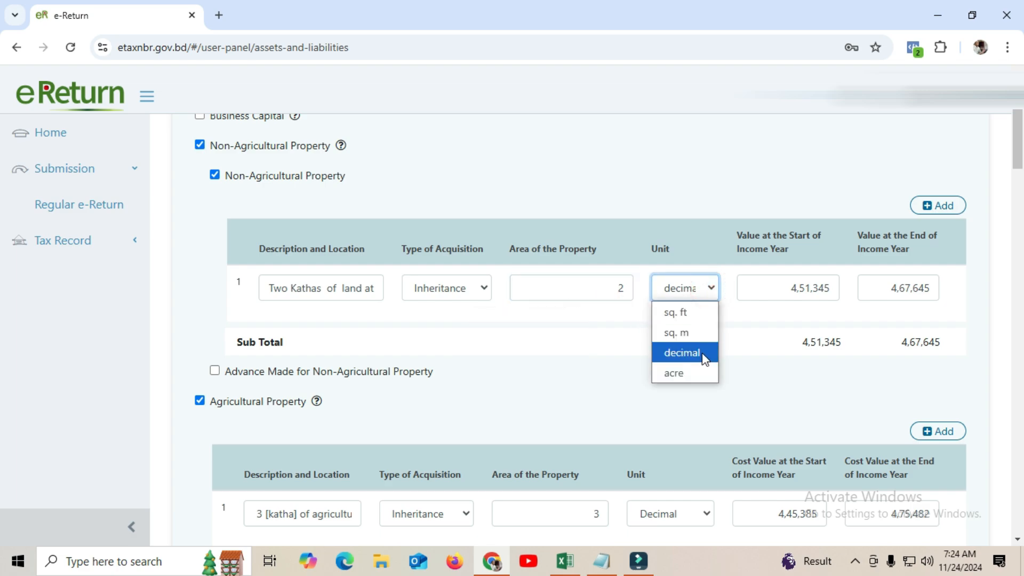
click(702, 353)
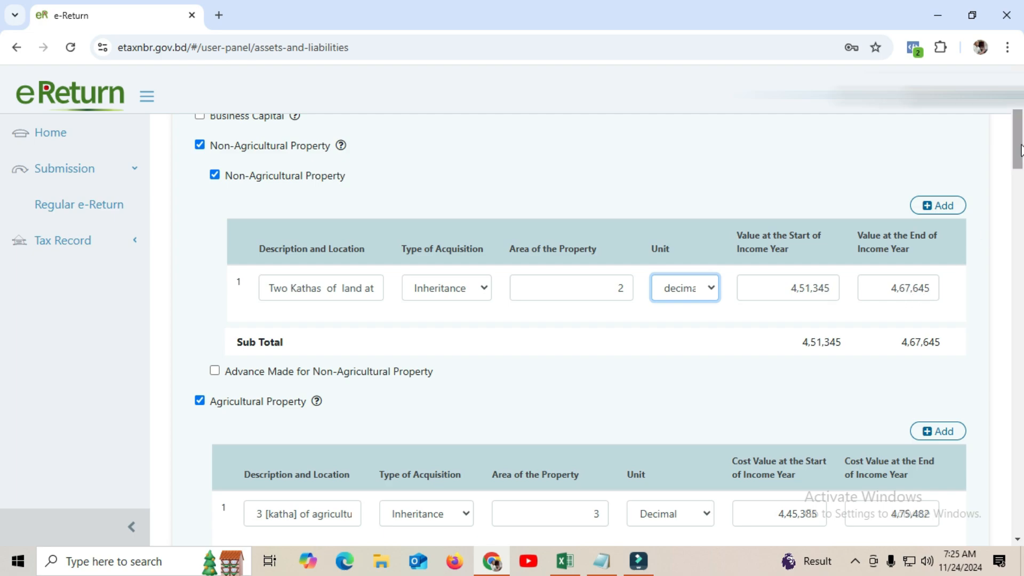
drag(1019, 142, 1018, 160)
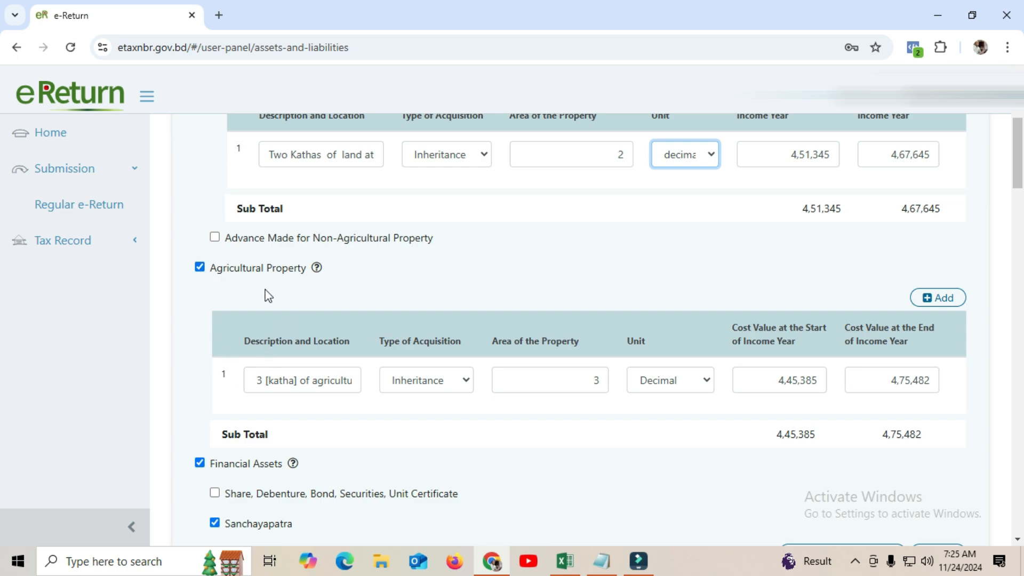
click(328, 385)
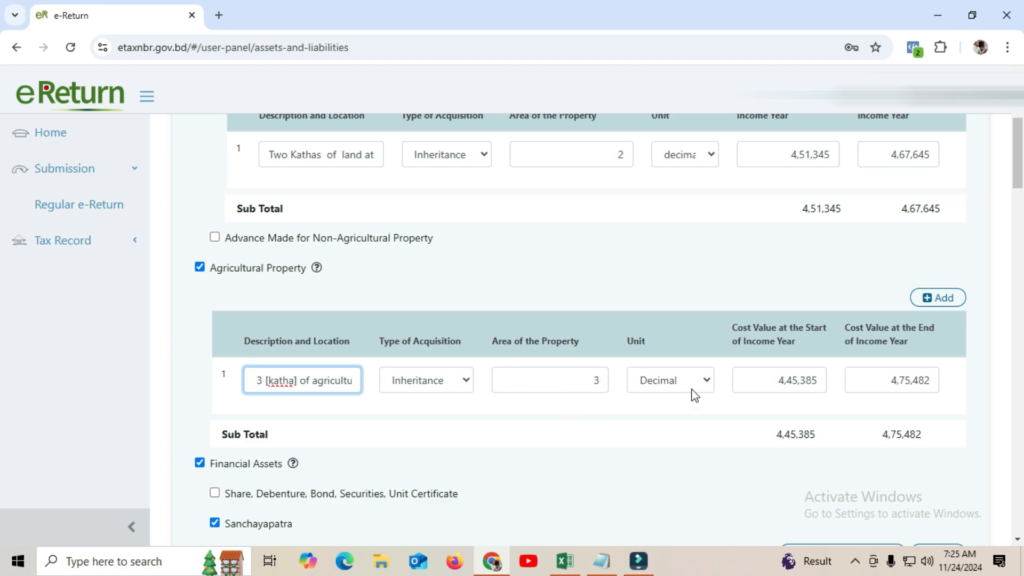
click(708, 380)
click(708, 380)
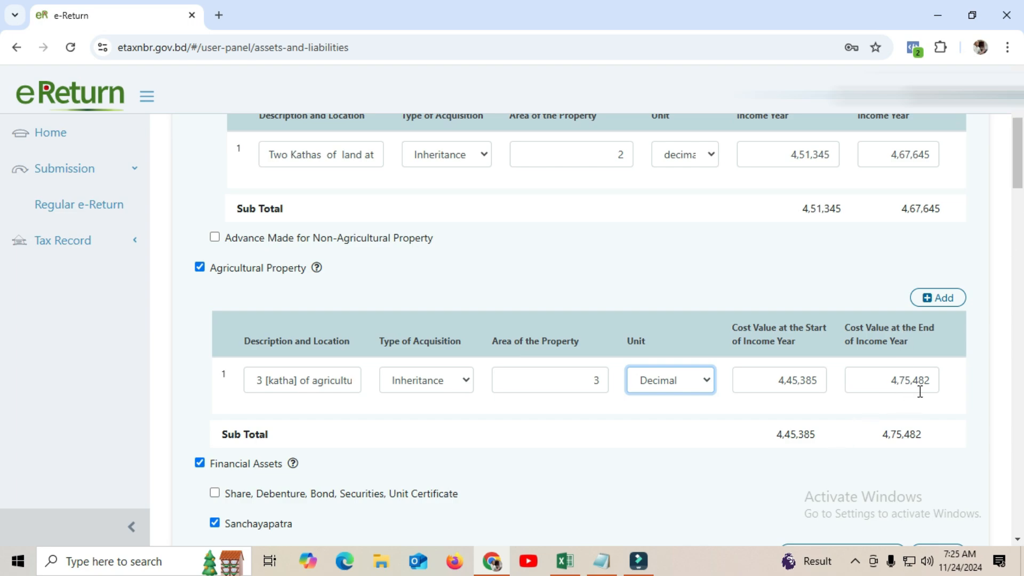
drag(1018, 176, 1021, 209)
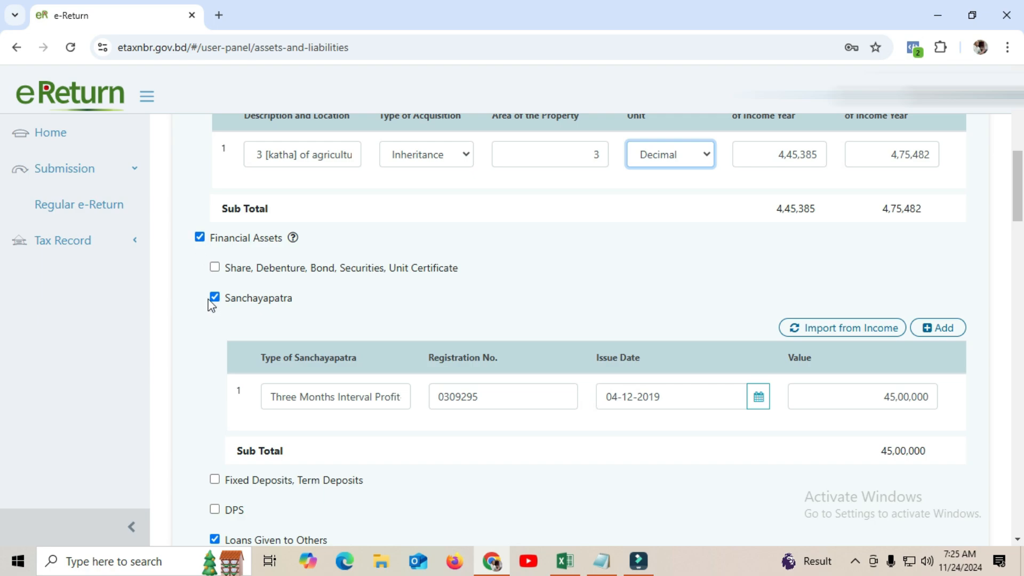
Remove the garbled characters from the end of the Sanchayapatra type text
click(316, 400)
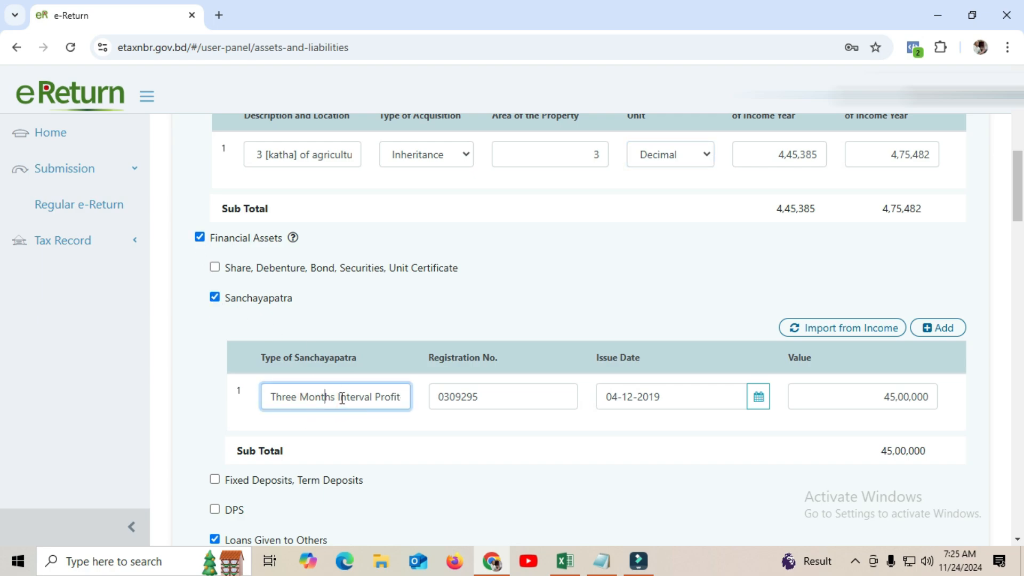
key(Right)
key(Right)
key(Right)
key(Right)
key(Right)
key(Right)
key(Right)
key(Right)
key(Right)
key(Right)
key(Right)
key(Right)
key(Right)
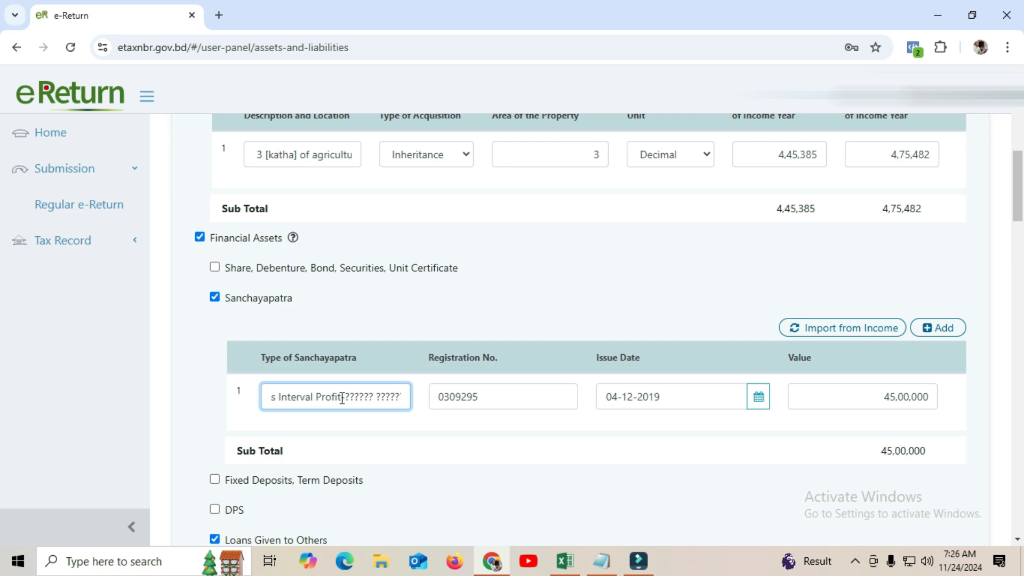
key(Right)
key(Right)
key(Right)
key(Right)
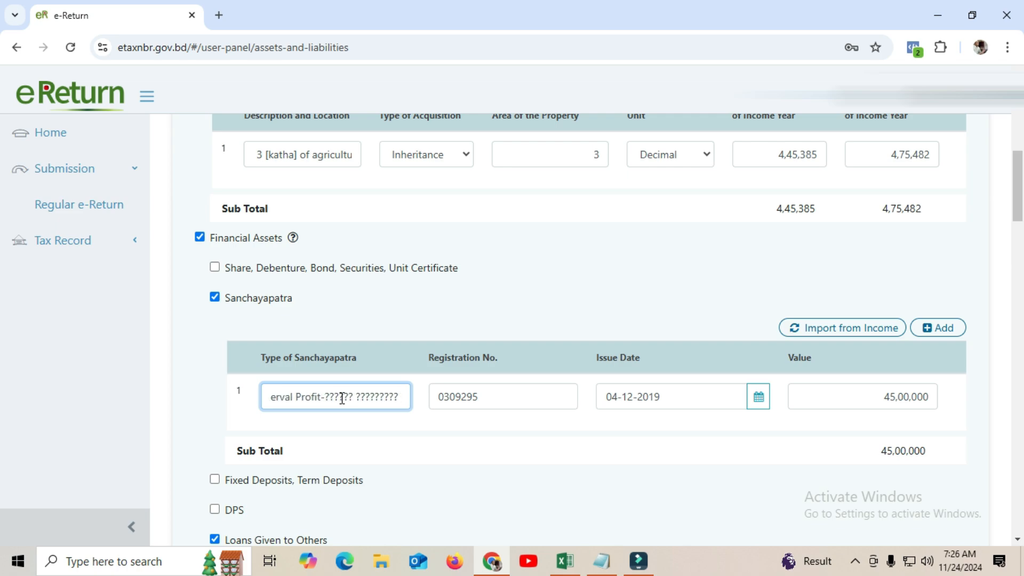
key(BackSpace)
key(BackSpace)
key(BackSpace)
key(BackSpace)
key(BackSpace)
key(BackSpace)
key(BackSpace)
key(BackSpace)
key(BackSpace)
key(BackSpace)
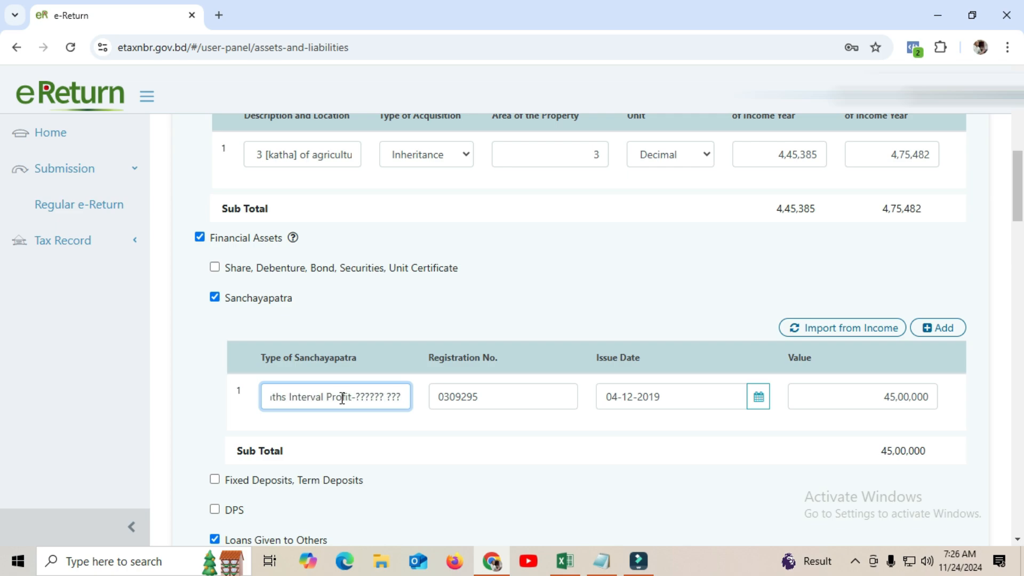
key(BackSpace)
key(BackSpace)
key(BackSpace)
key(BackSpace)
key(BackSpace)
key(BackSpace)
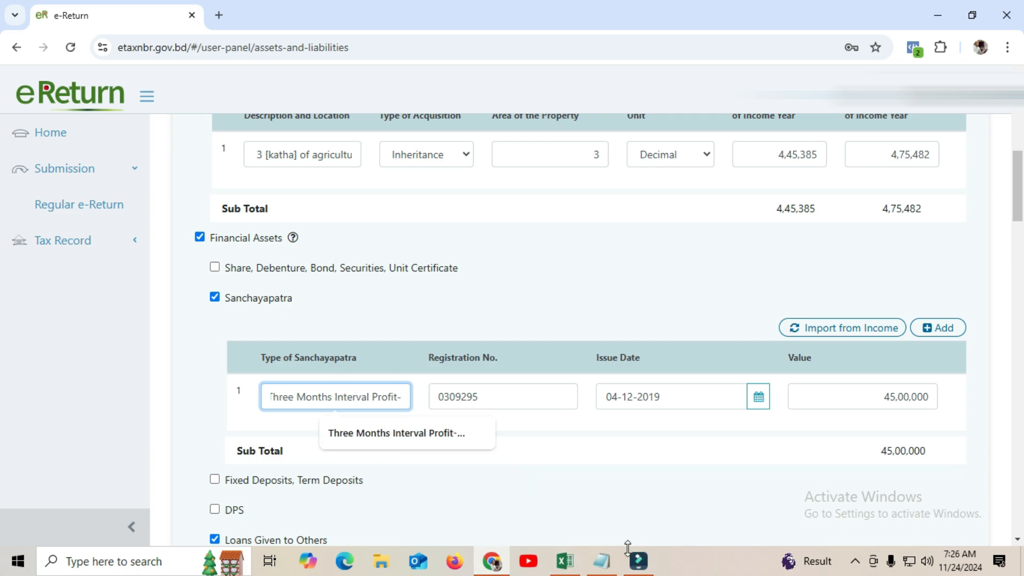
Copy the Bengali name পরিবার সঞ্চয়পত্র from the saved tax notes
click(601, 561)
click(212, 261)
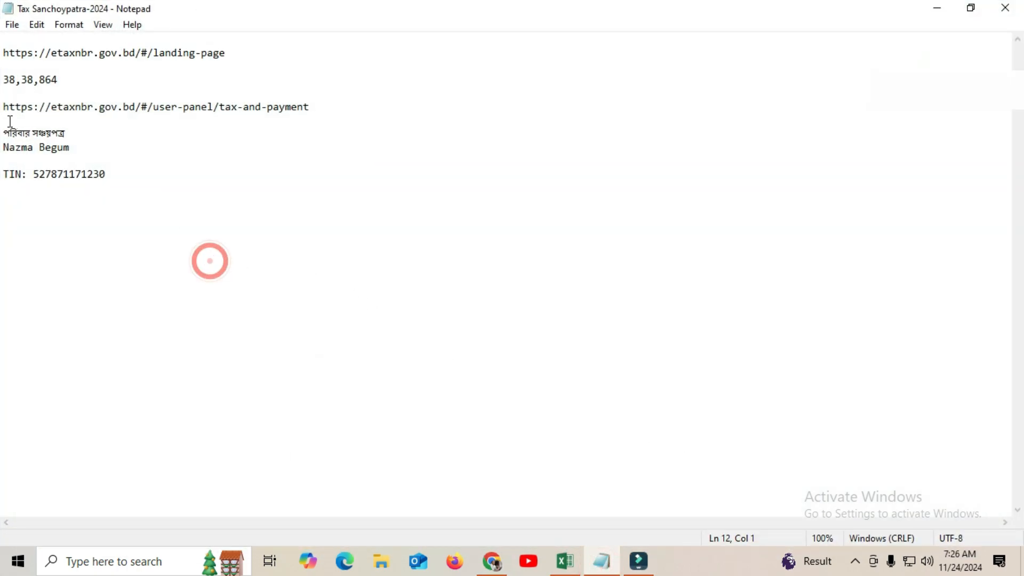
drag(4, 132, 85, 133)
right_click(63, 131)
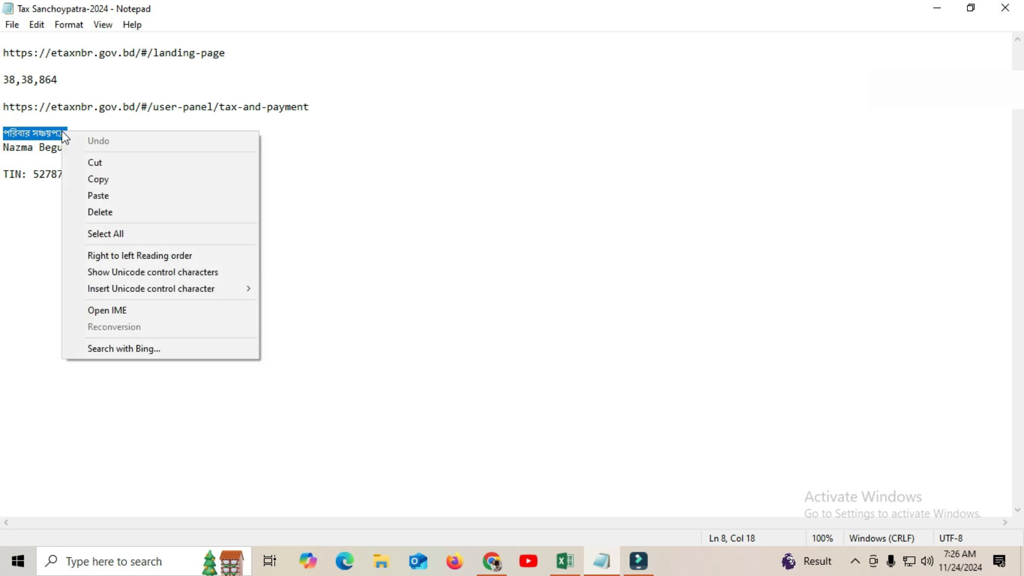
click(140, 178)
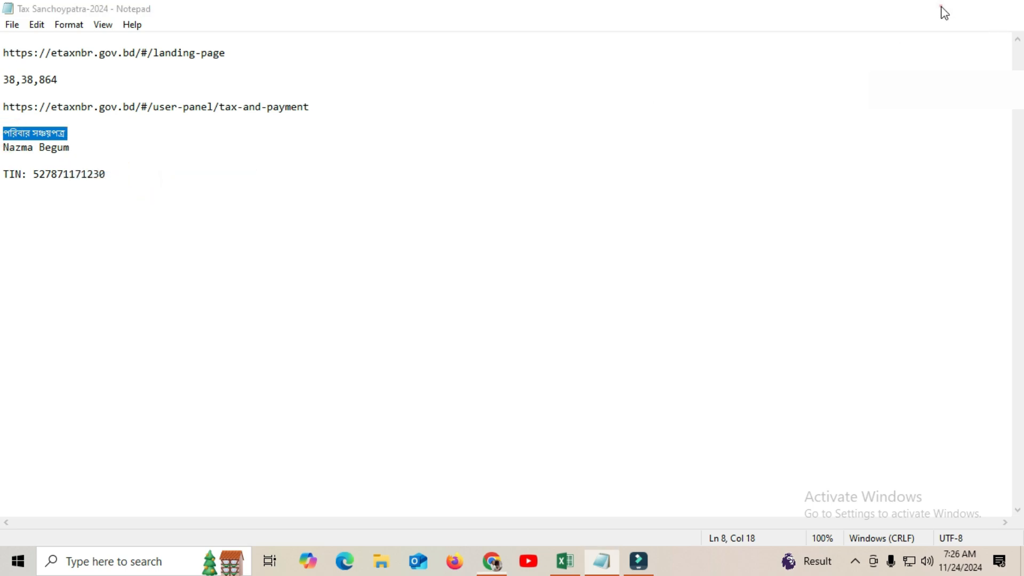
click(938, 10)
End the type with 'Base Sanchoypatra-' followed by the pasted Bengali name
click(373, 401)
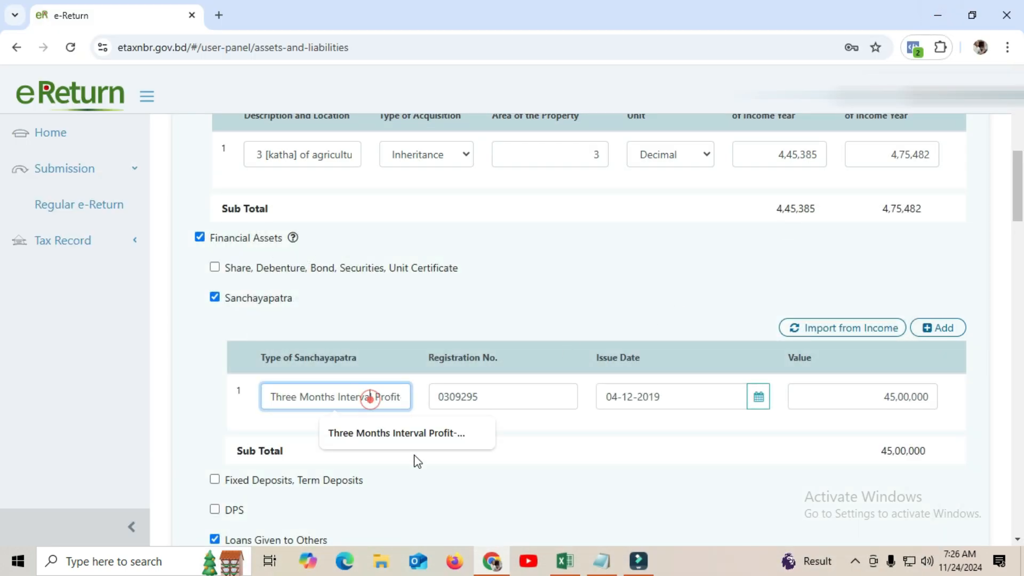
key(End)
text(-)
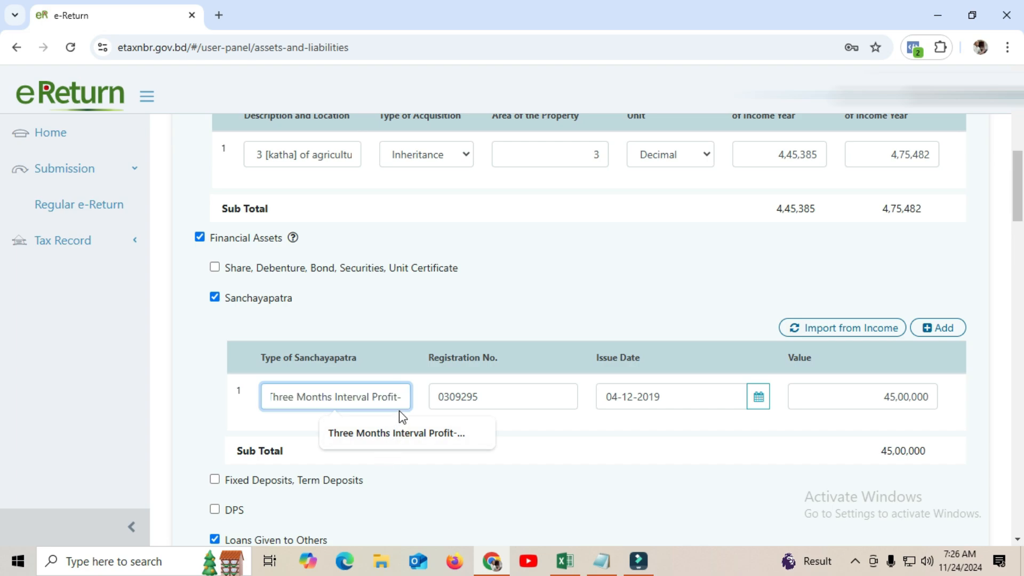
key(BackSpace)
text(Base)
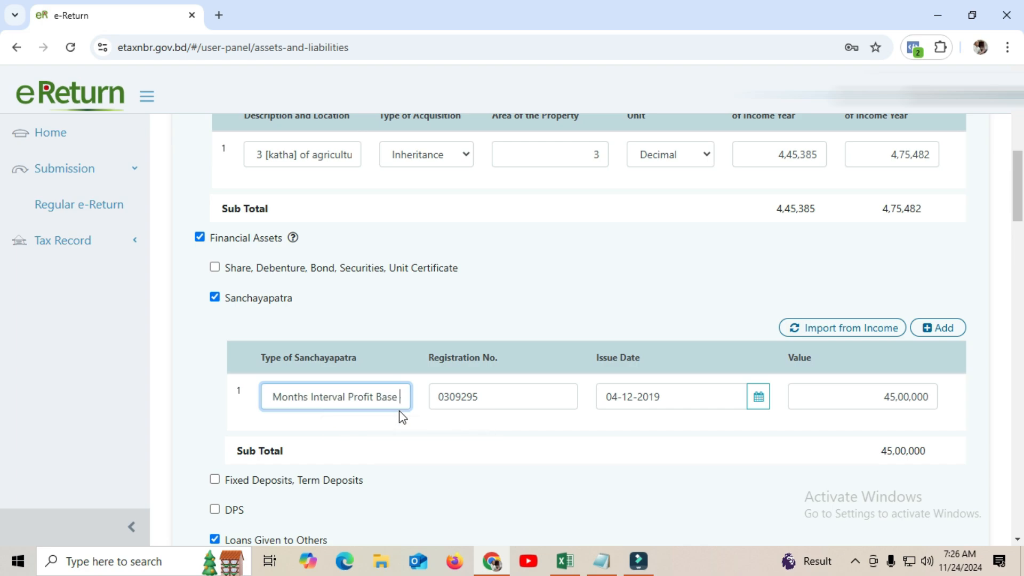
text( Sanc)
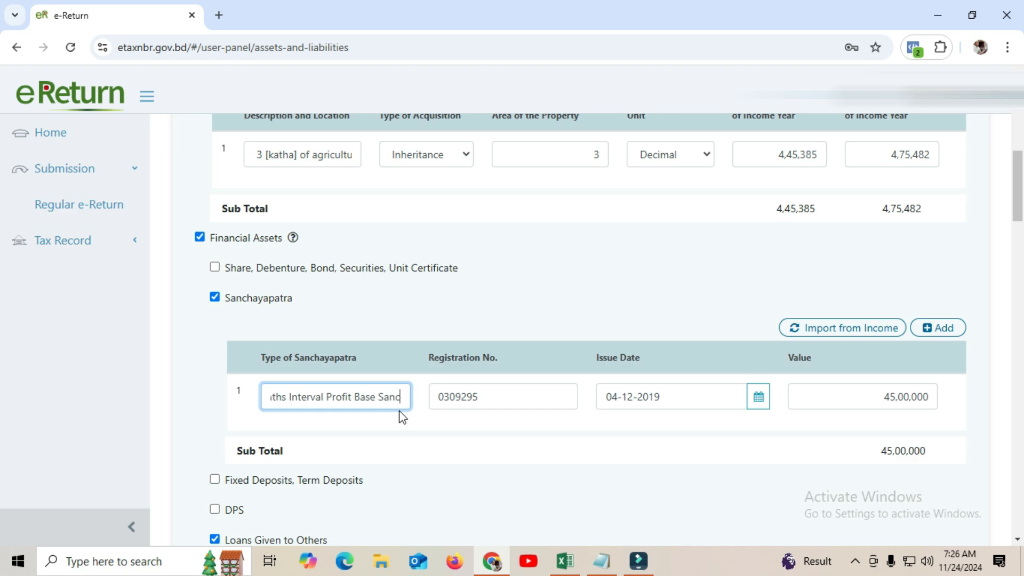
text(ho)
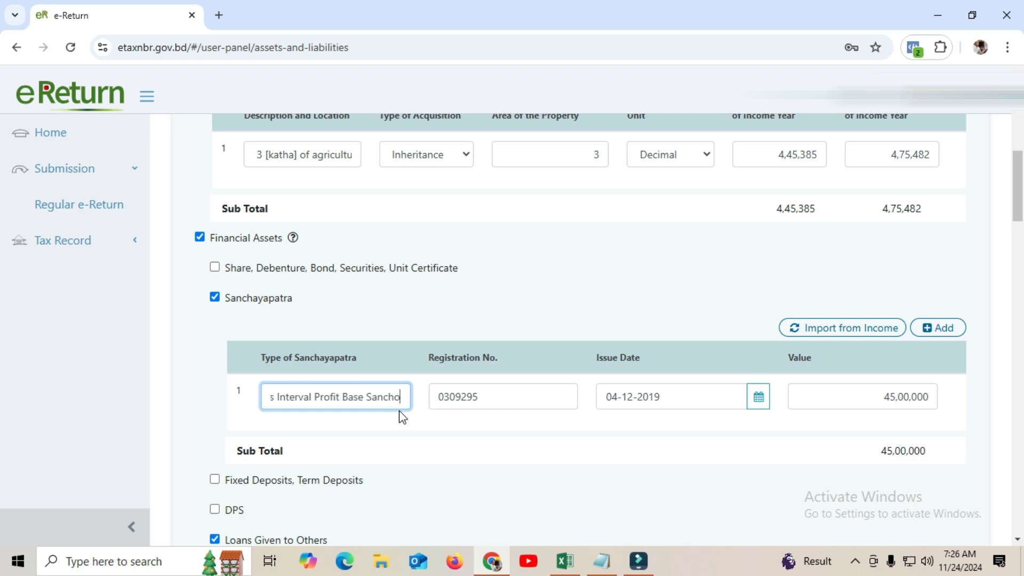
text(ypatra)
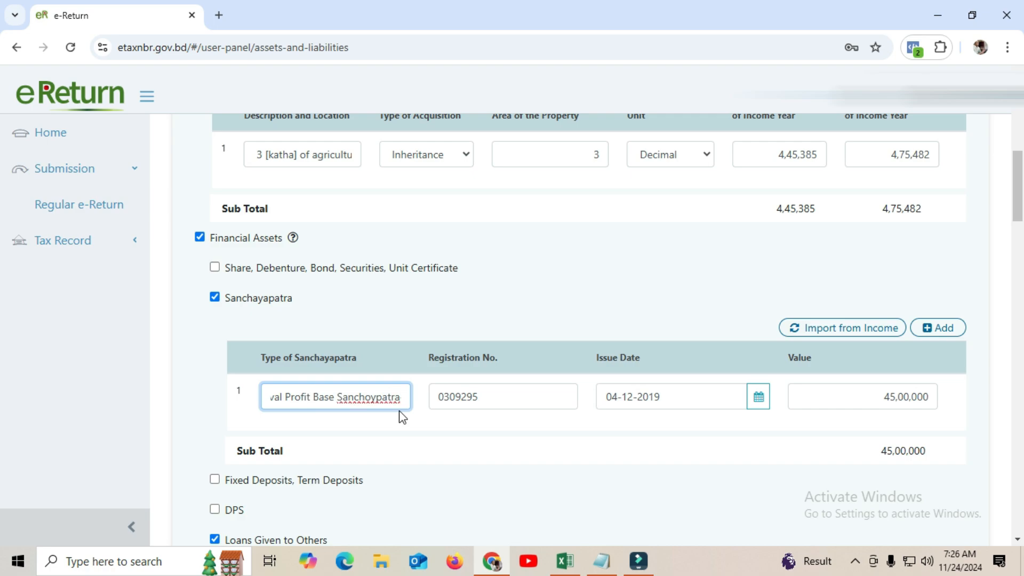
text(-)
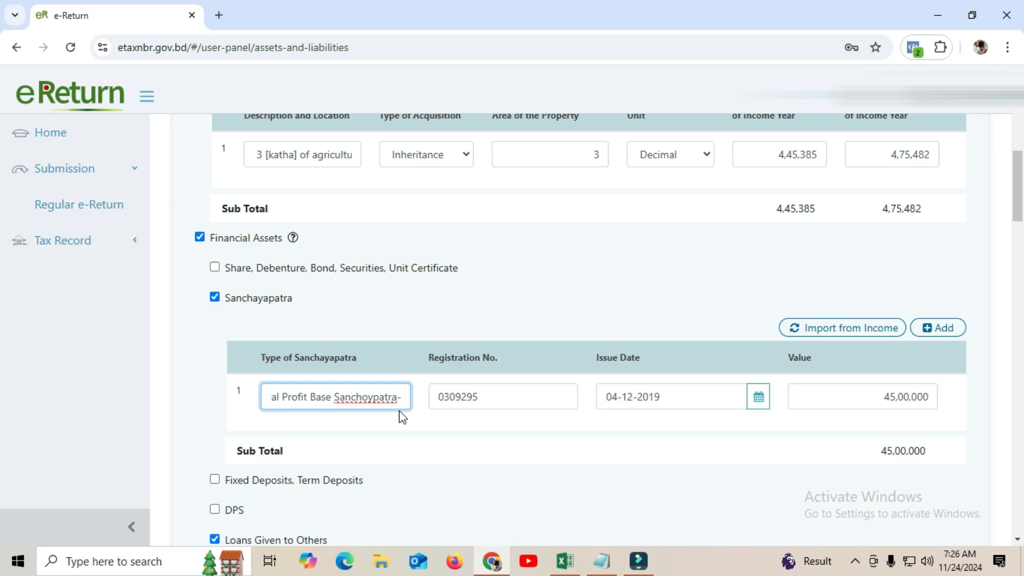
key(ctrl+v)
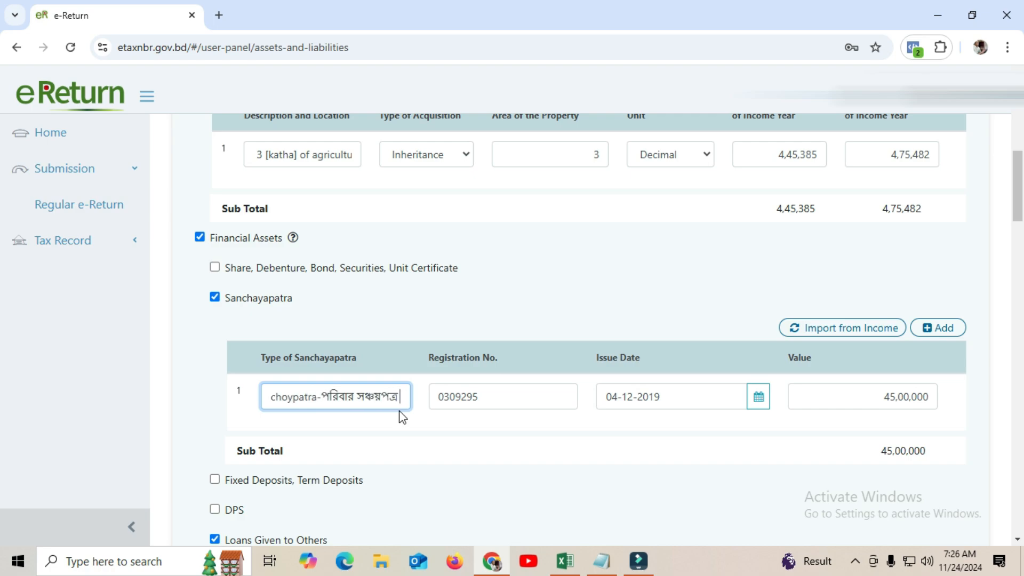
click(504, 398)
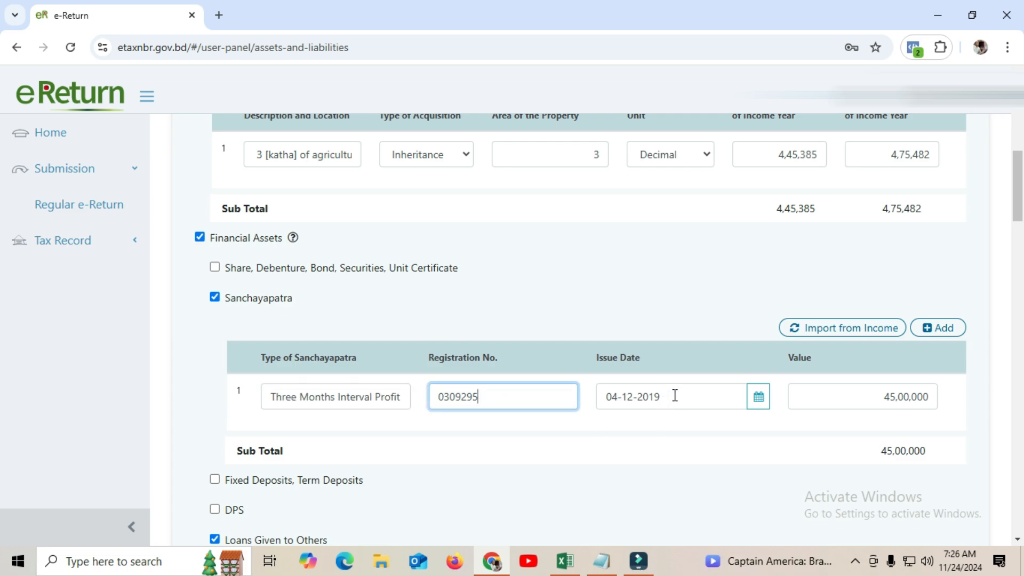
click(636, 397)
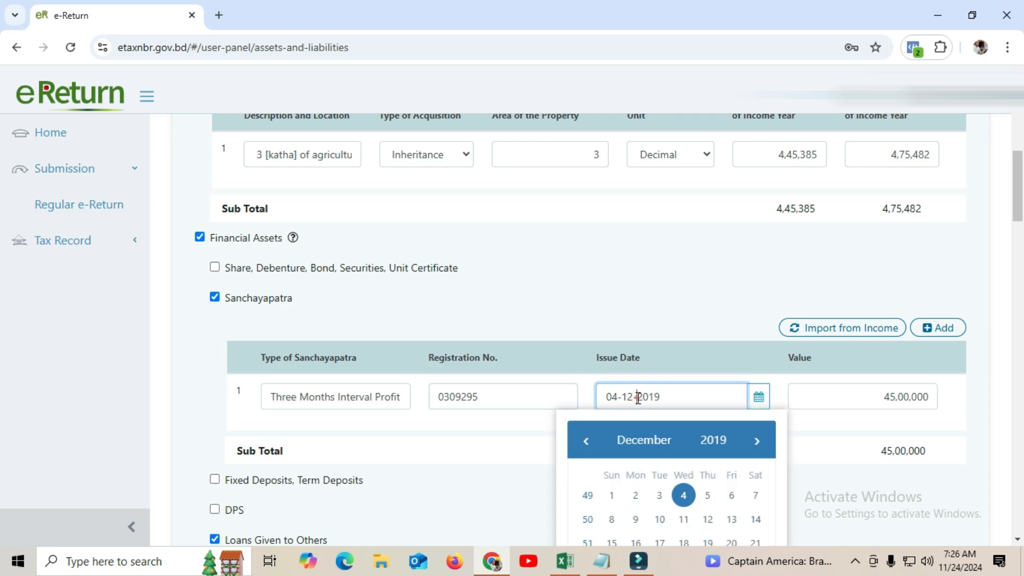
click(637, 397)
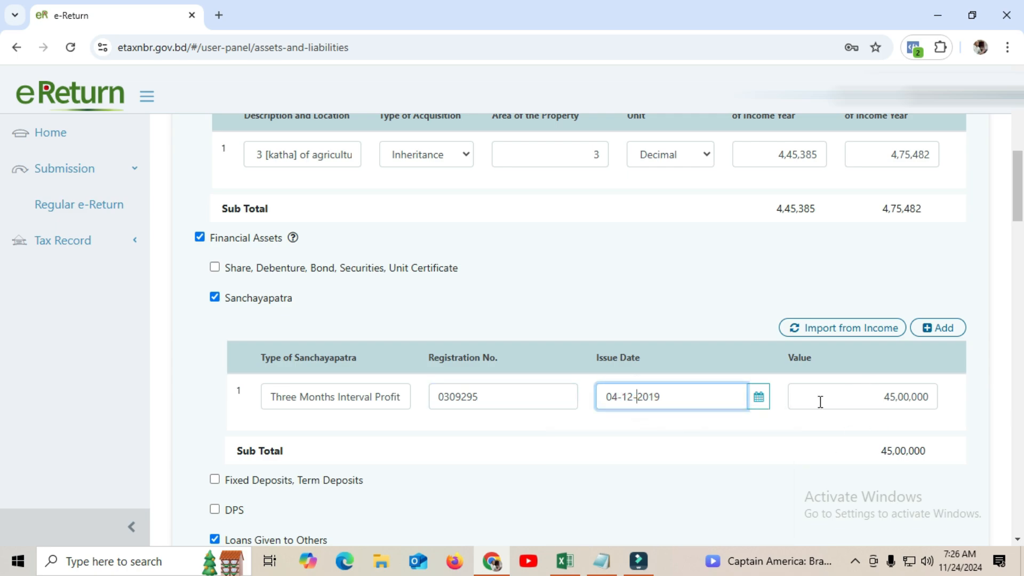
click(469, 392)
click(469, 390)
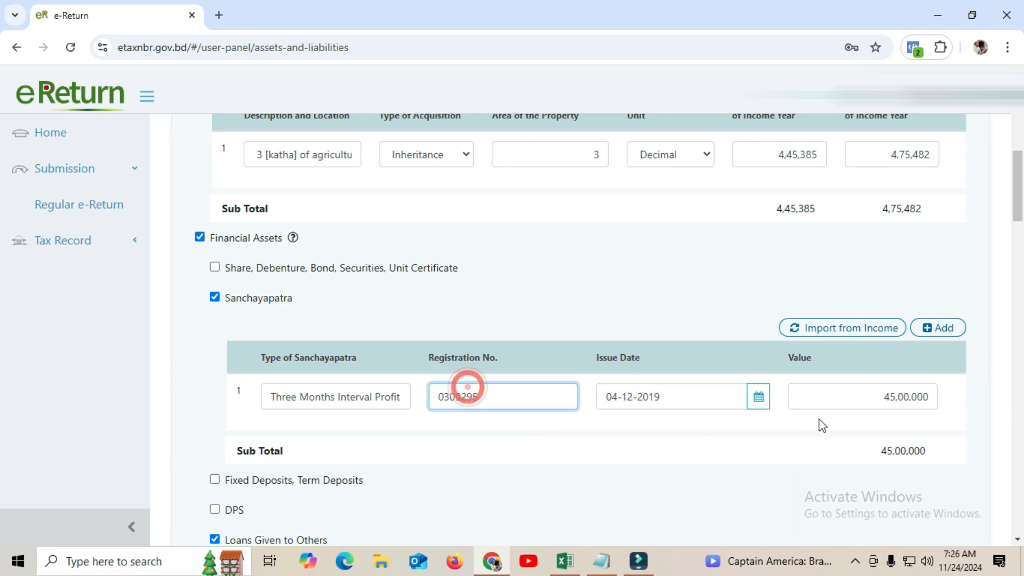
click(835, 397)
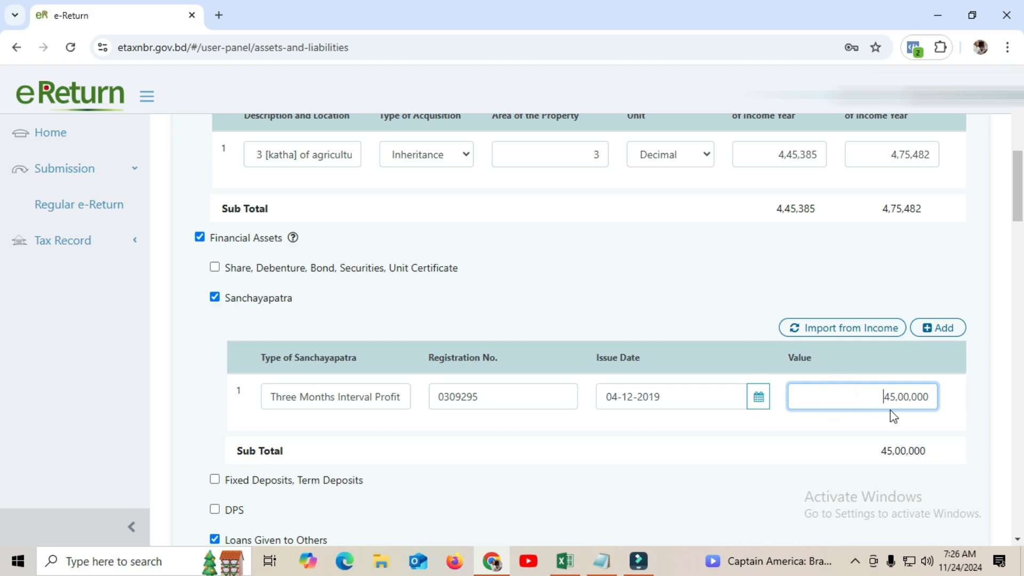
drag(1018, 198, 1018, 241)
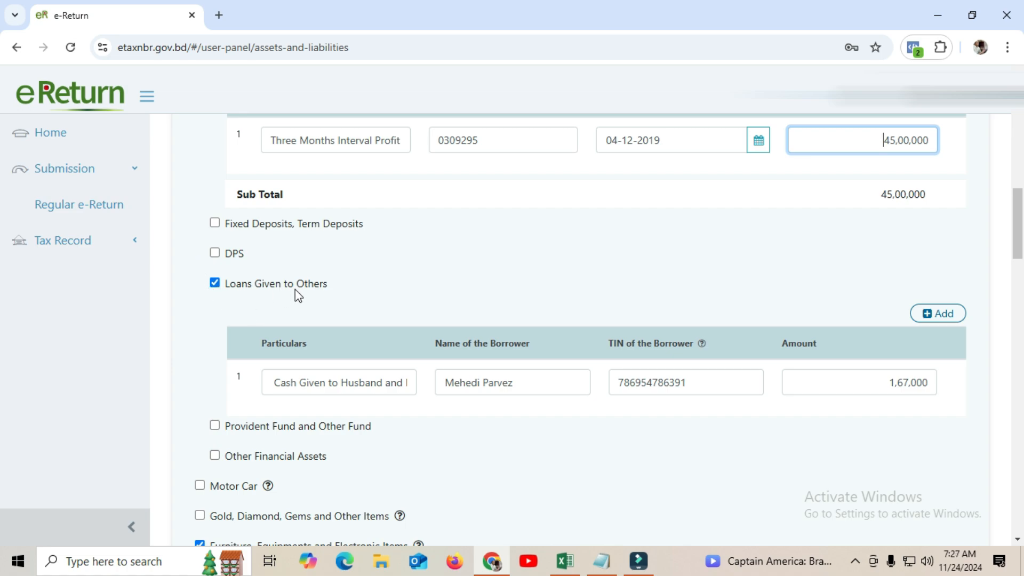
mouse_move(1019, 231)
mouse_down()
mouse_move(1020, 211)
mouse_move(1021, 224)
mouse_up()
scroll(1022, 229, down, 2)
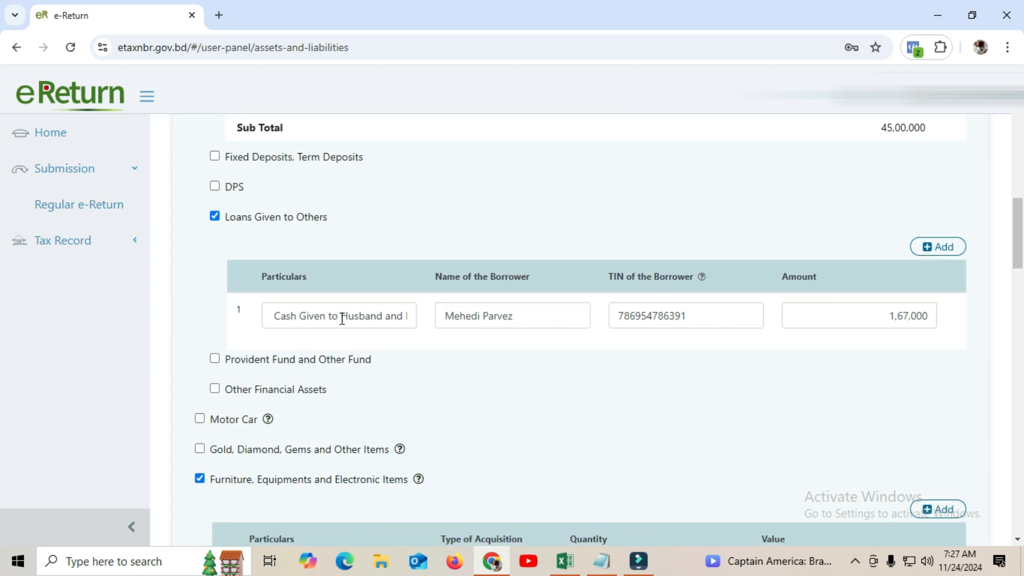
click(341, 318)
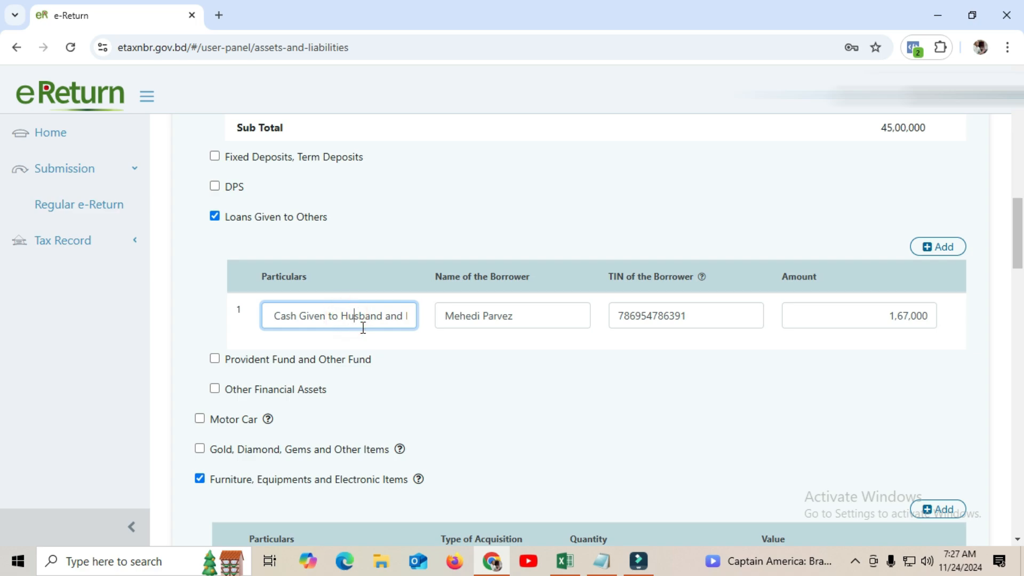
key(Right)
key(Right)
key(Right)
key(Right)
key(Right)
key(Right)
key(Right)
key(Right)
key(Right)
key(Right)
key(Right)
key(Right)
key(Right)
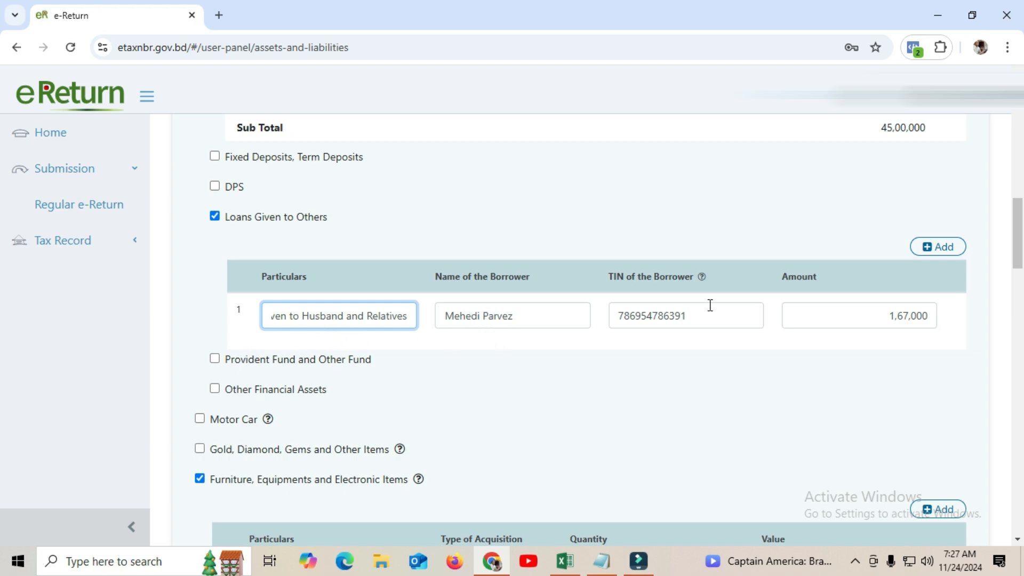
click(644, 315)
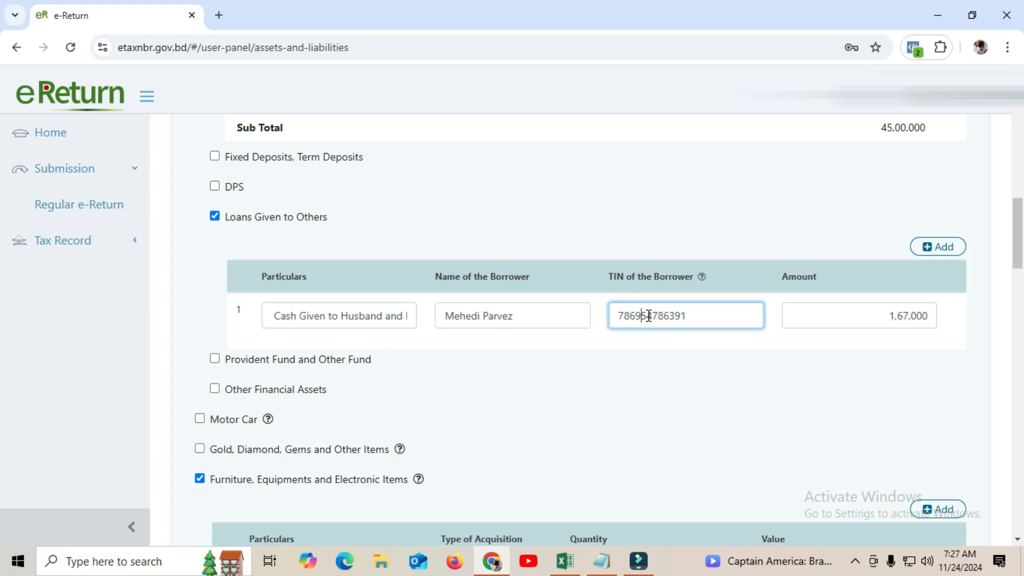
click(868, 316)
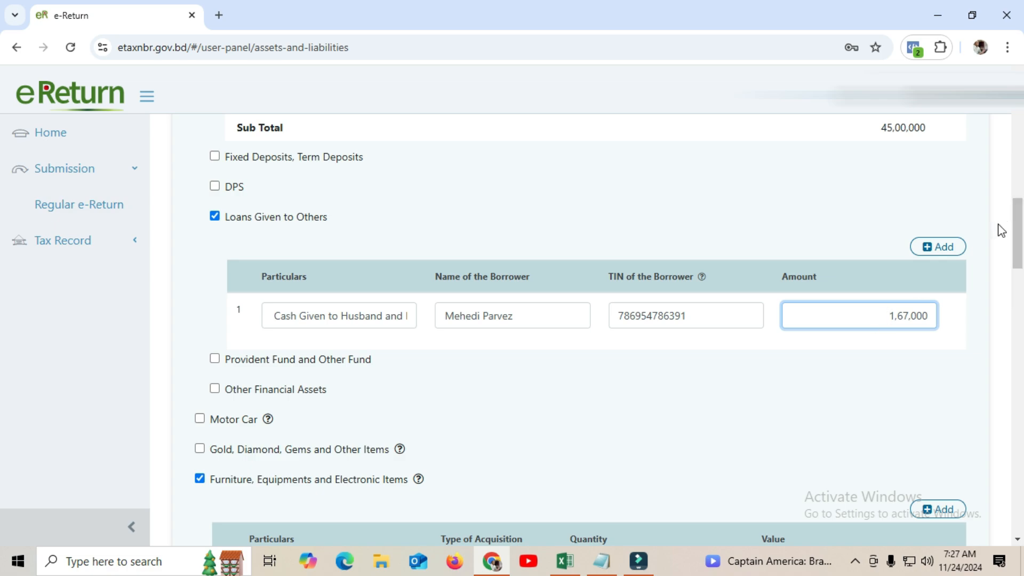
Change the furniture and electronic goods quantity from 3 to 4, keeping its 48,700 value
scroll(1017, 213, down, 2)
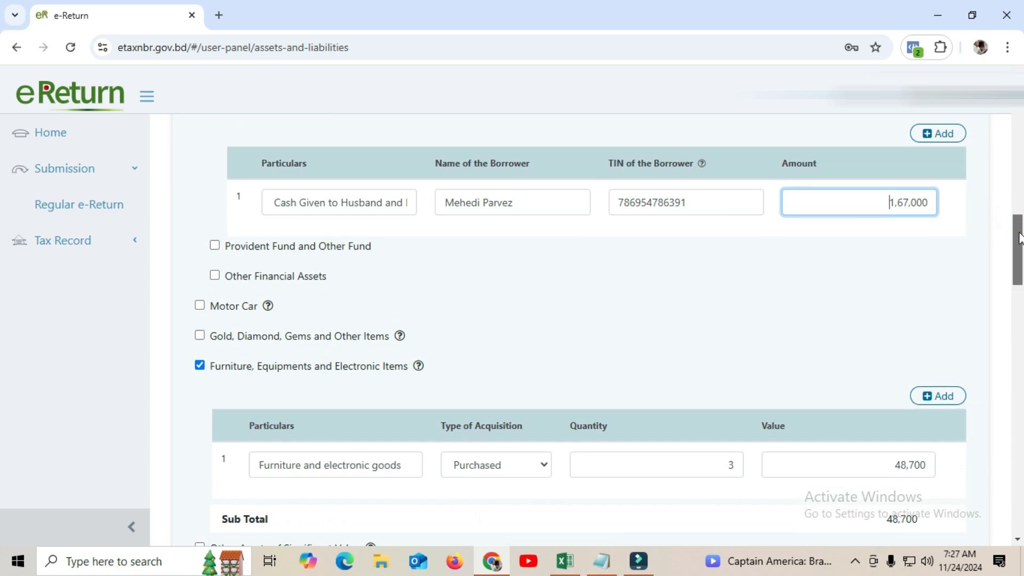
scroll(1017, 236, down, 1)
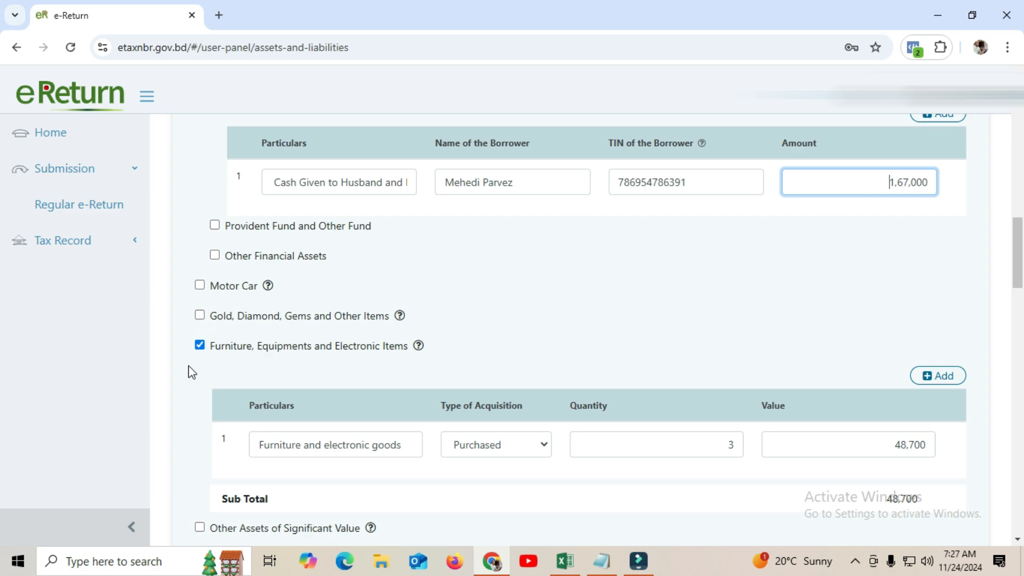
drag(1017, 259, 1019, 271)
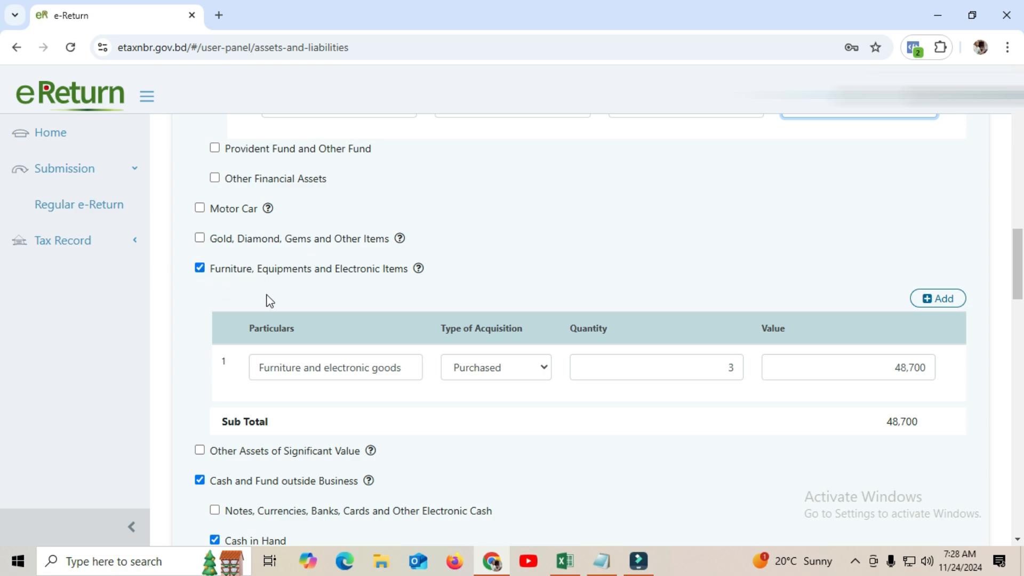
click(351, 367)
click(620, 368)
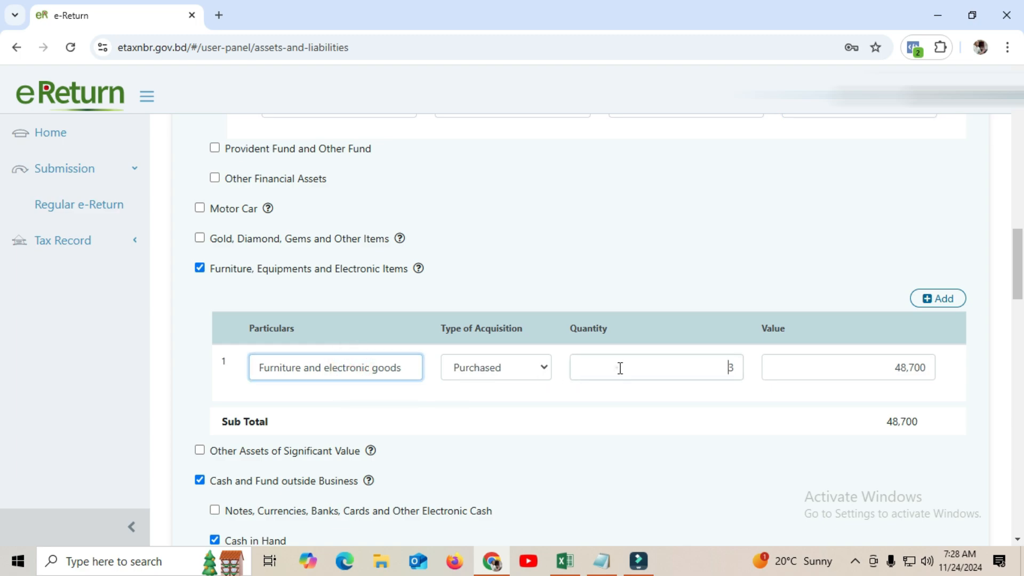
click(617, 367)
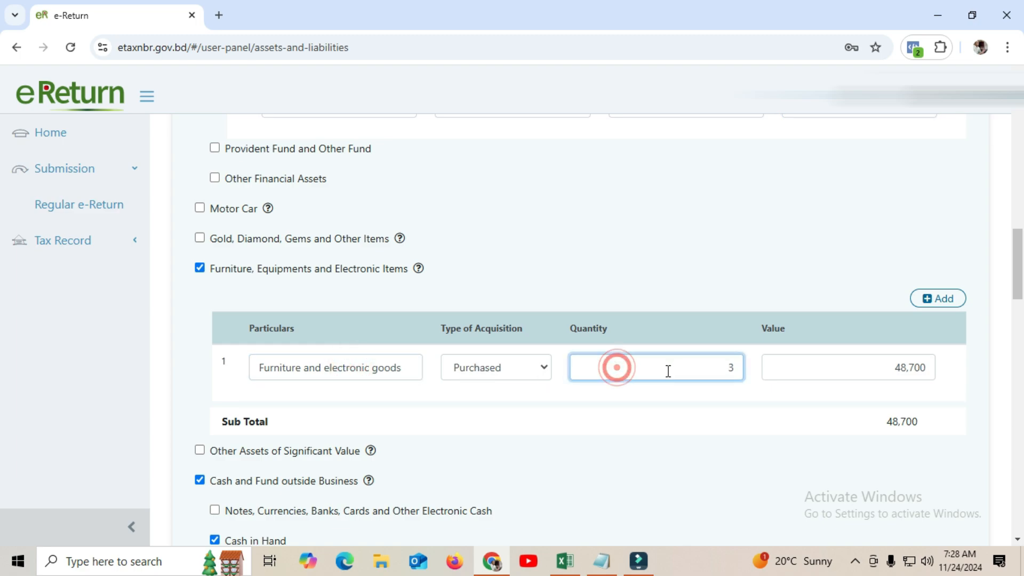
click(741, 370)
key(BackSpace)
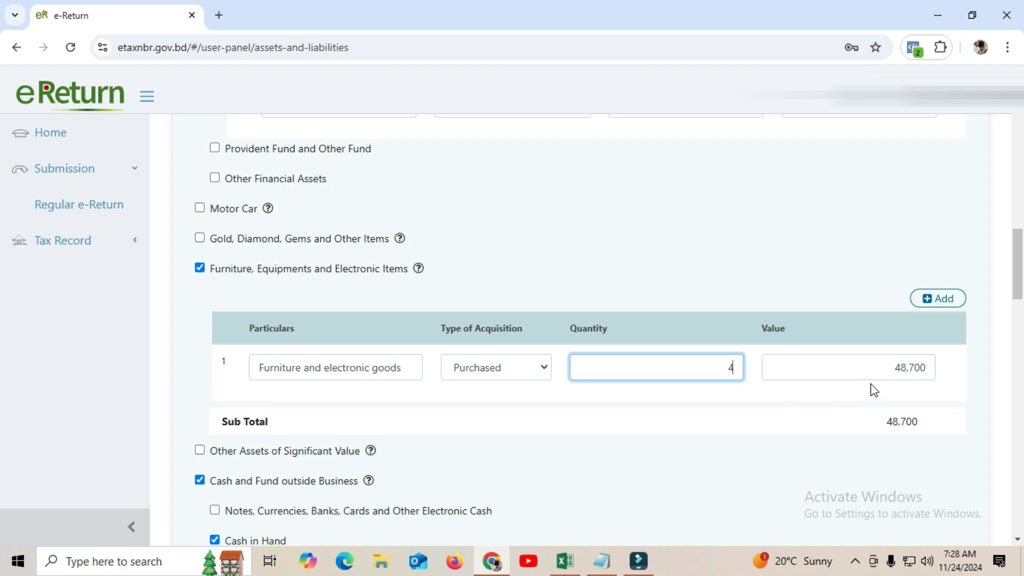
click(873, 367)
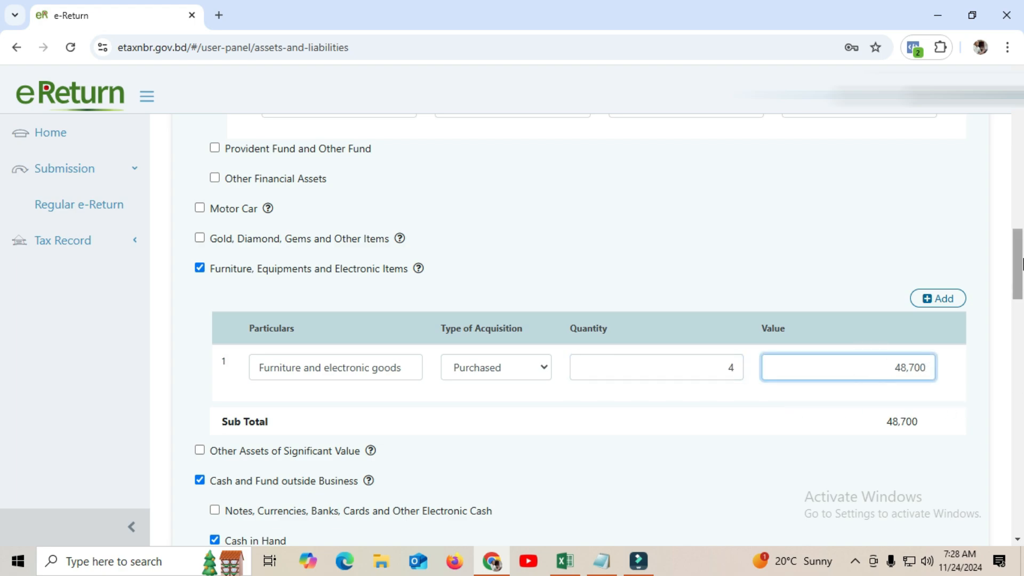
scroll(1019, 264, down, 3)
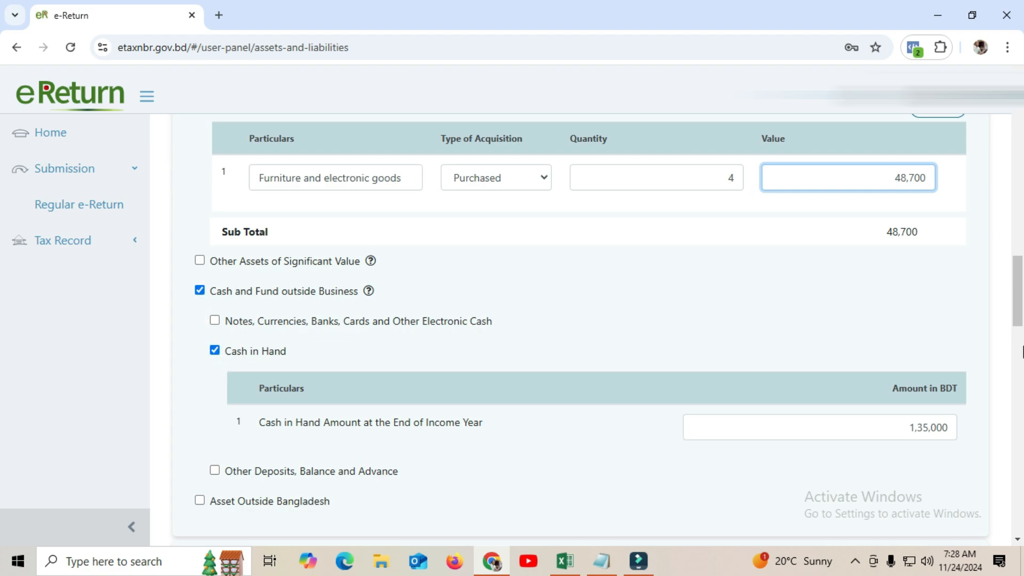
Verify the 'Loan Received From Relatives' Other Loan entry and its 35,148 balance
drag(1018, 298, 1020, 323)
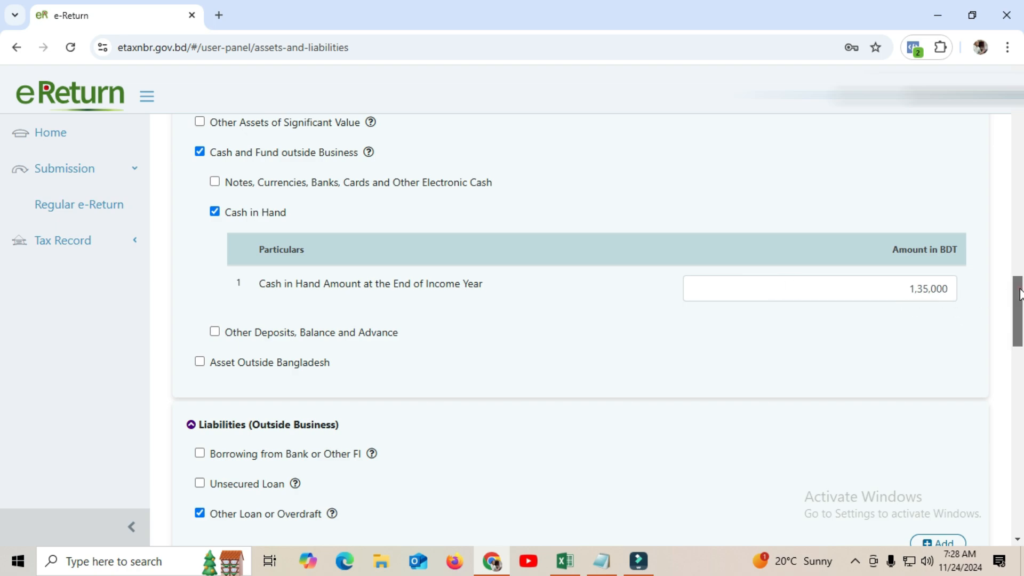
drag(1018, 293, 1021, 334)
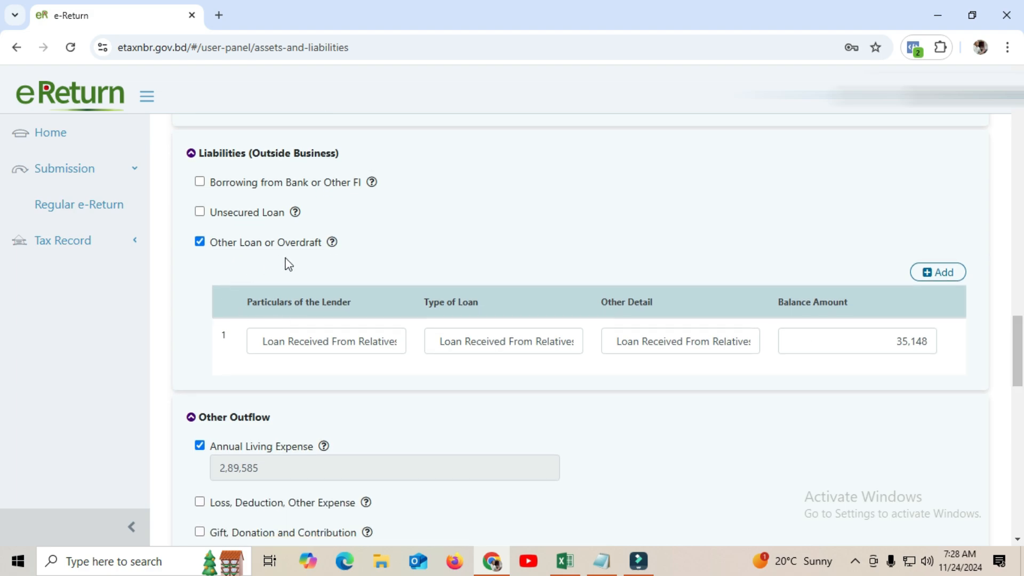
click(341, 347)
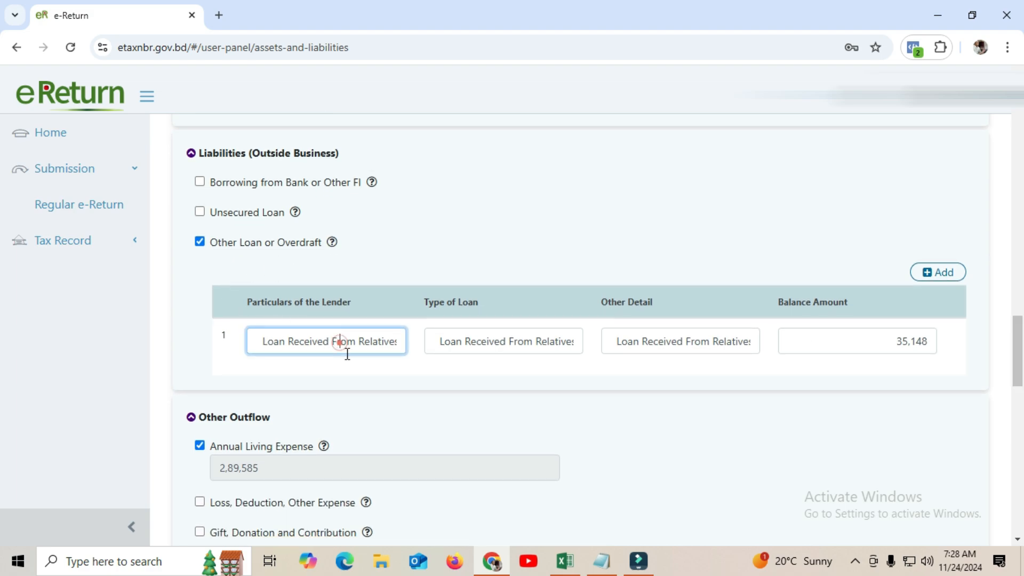
click(482, 343)
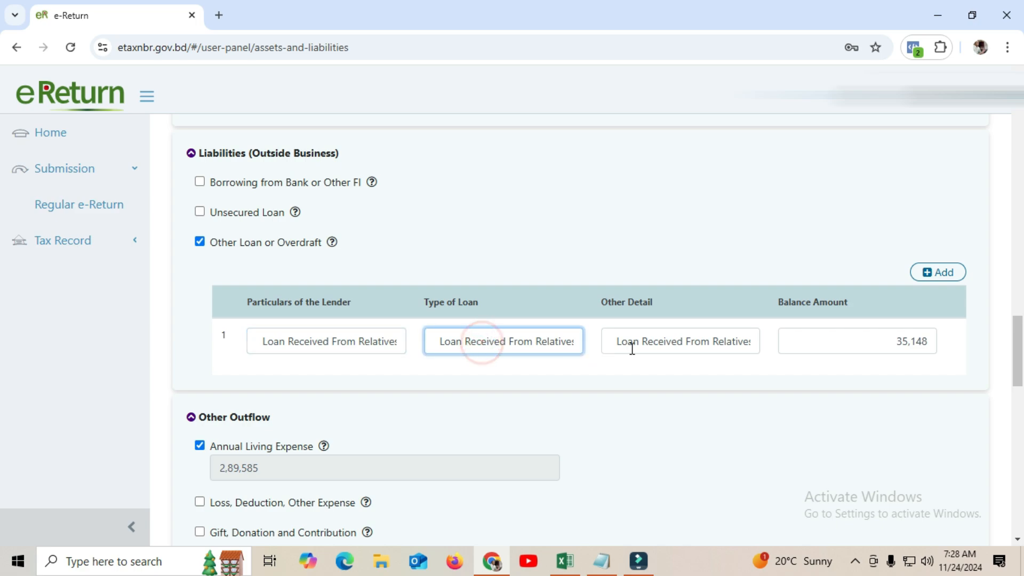
click(887, 344)
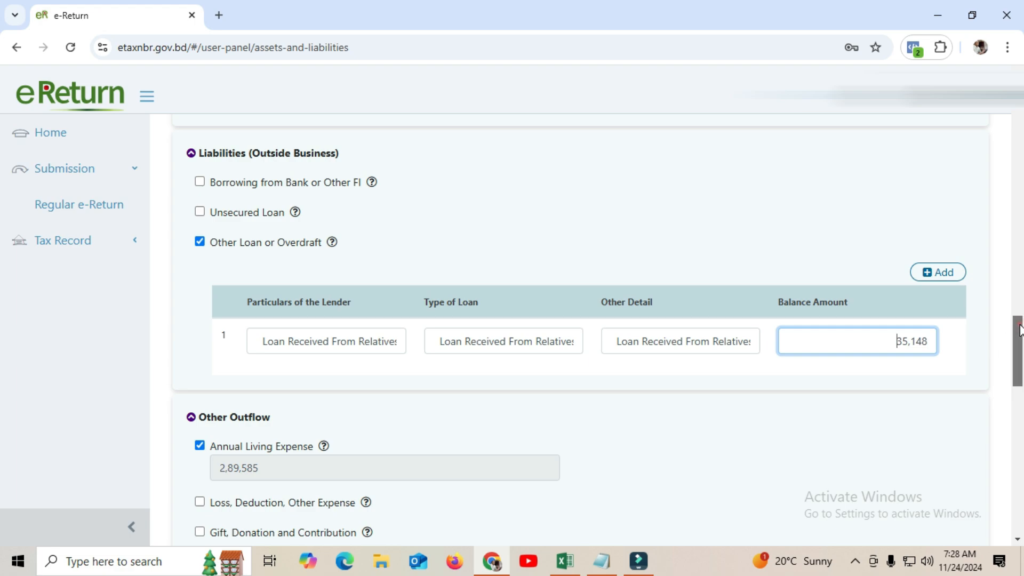
scroll(1019, 341, down, 2)
scroll(1019, 342, down, 2)
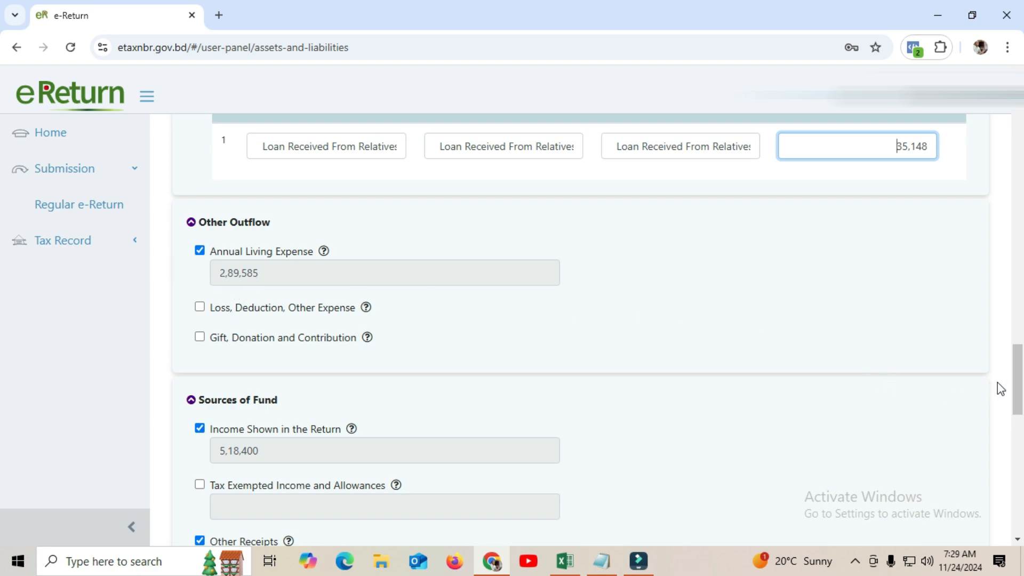
Confirm Excel's 289584.83 total expenditure matches eReturn's 2,89,585 annual living expense
click(565, 560)
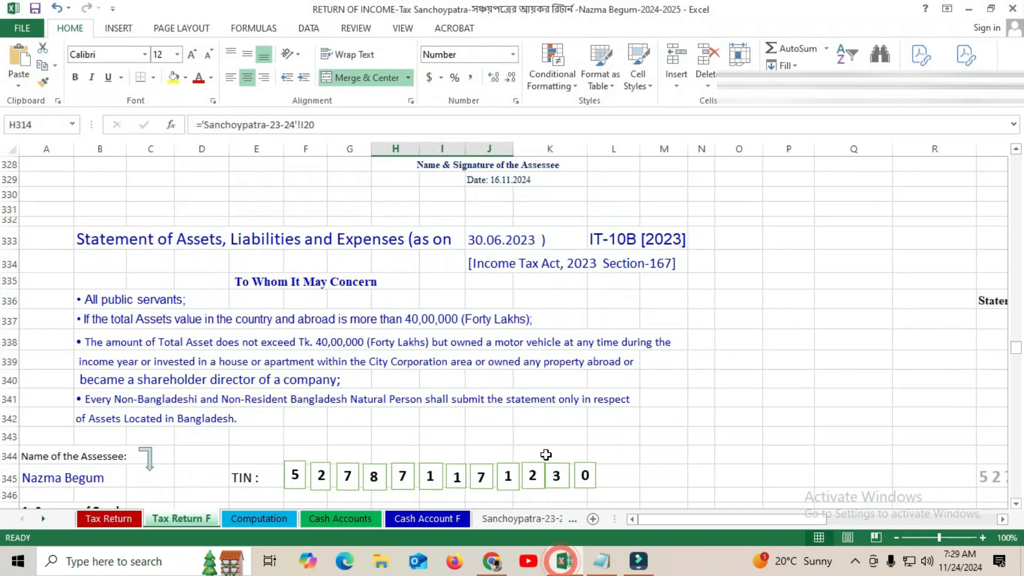
drag(1016, 347, 1019, 337)
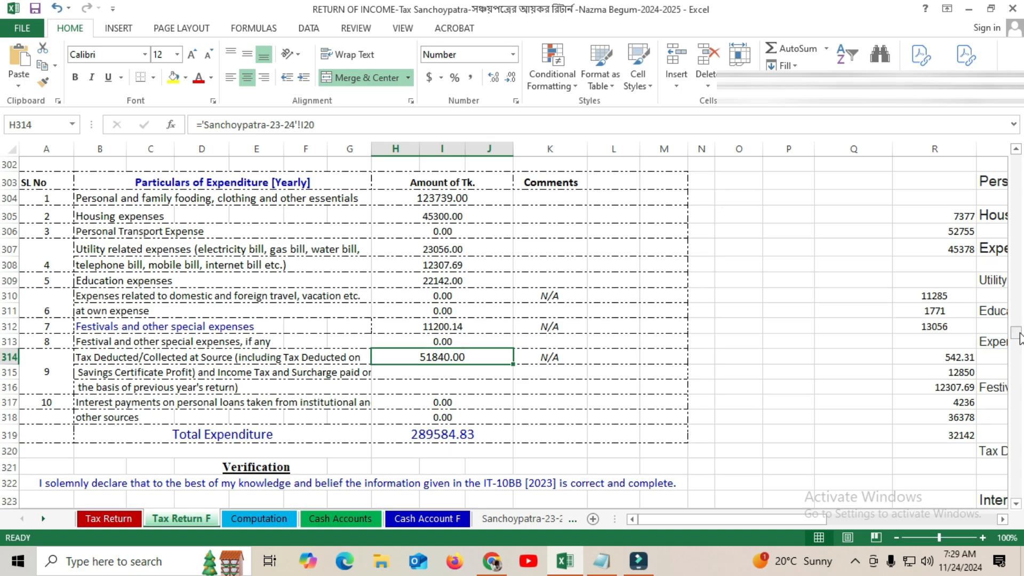
click(968, 9)
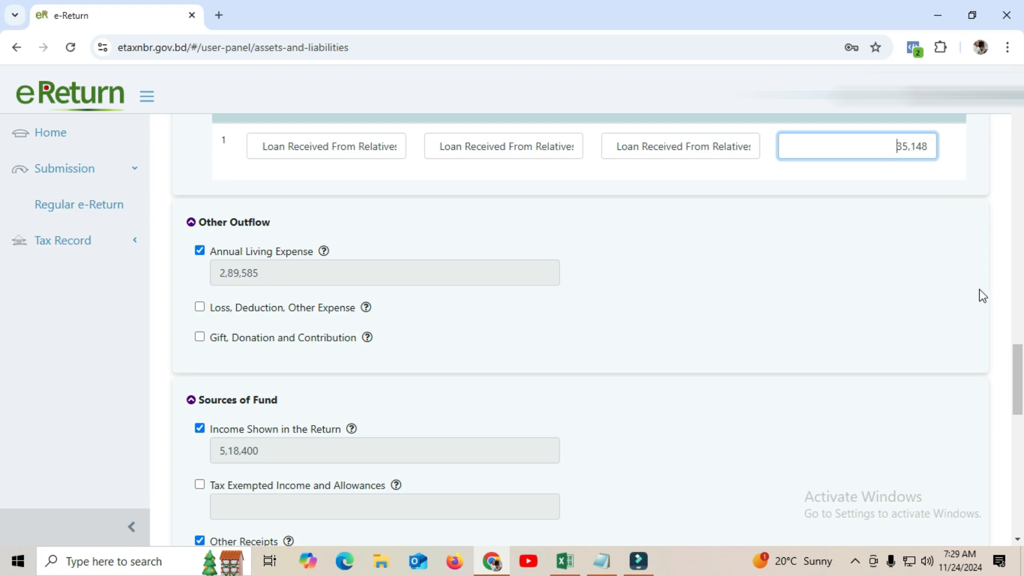
click(1017, 351)
drag(1017, 353, 1007, 386)
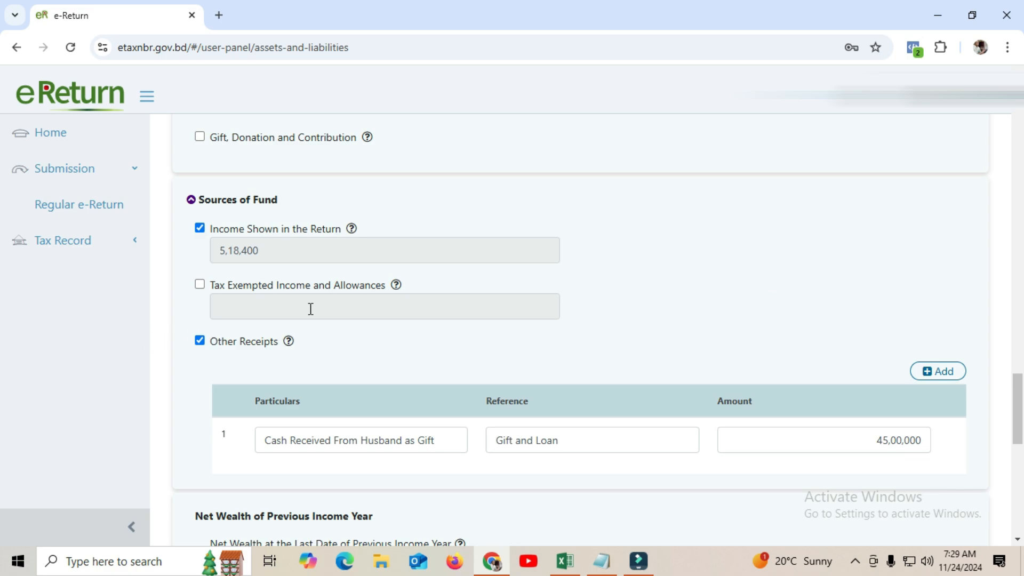
drag(1015, 391, 1016, 404)
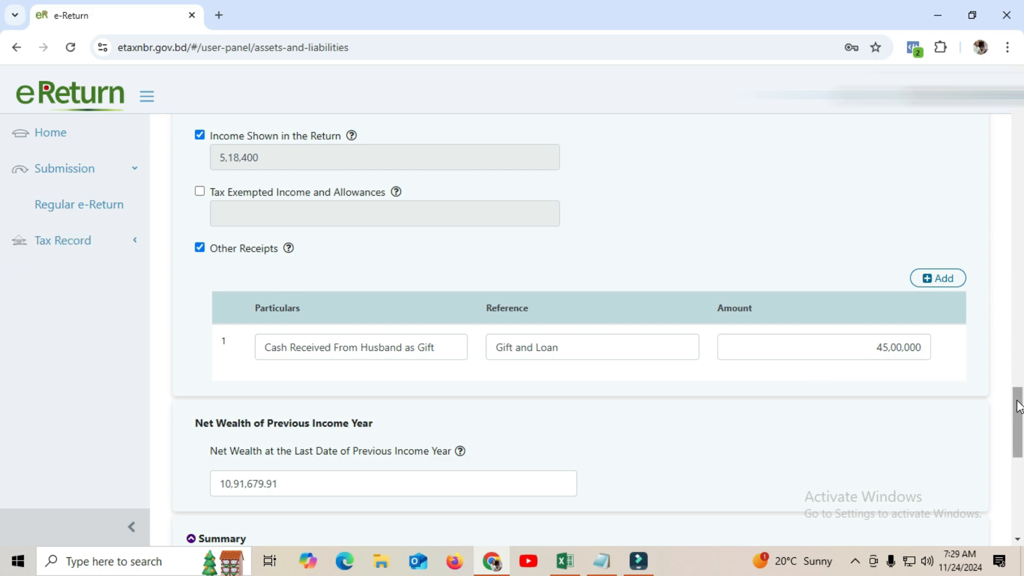
mouse_move(1017, 407)
mouse_down()
mouse_move(1019, 384)
mouse_move(1019, 480)
mouse_move(1020, 405)
mouse_up()
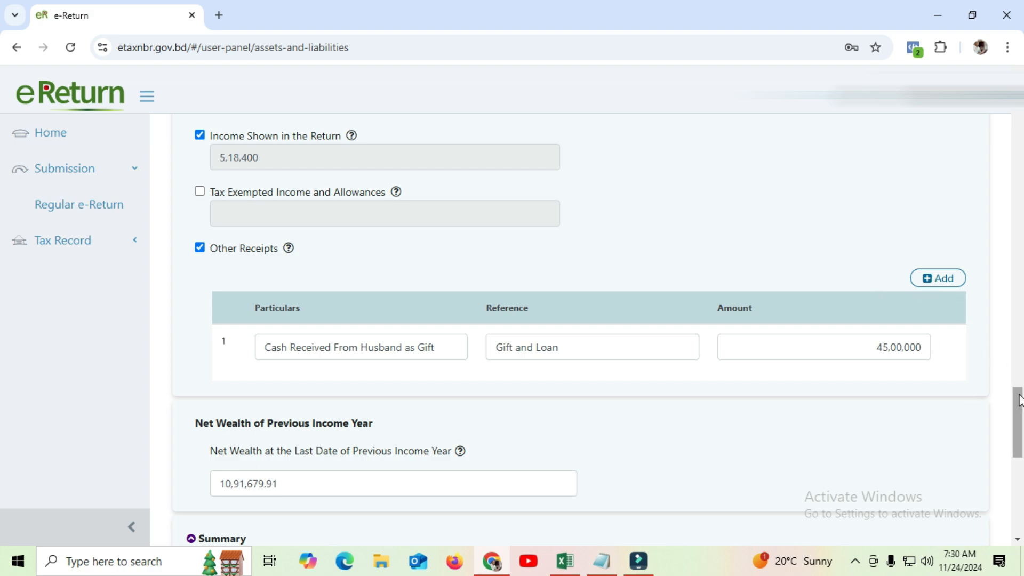
drag(1016, 401, 1017, 432)
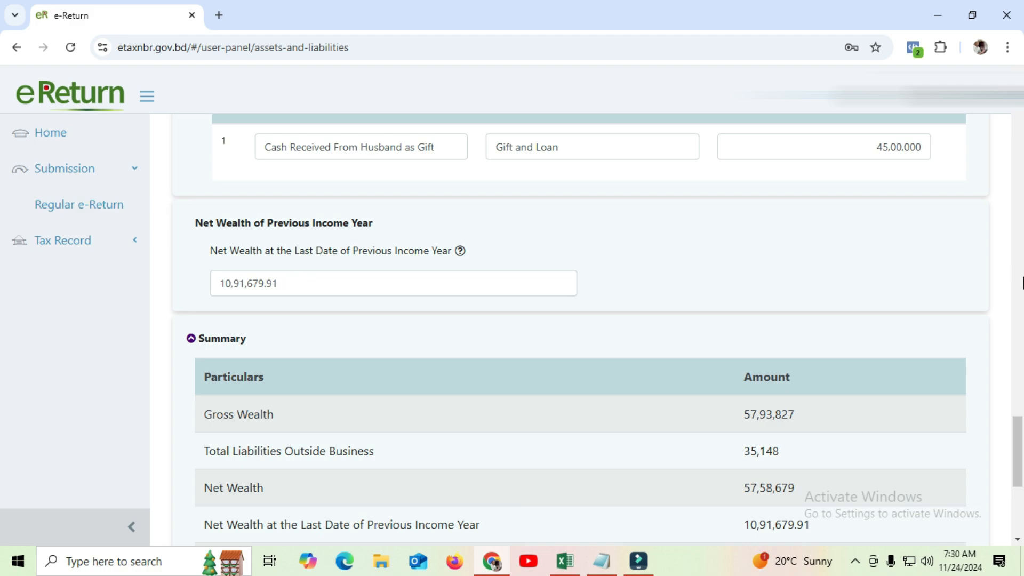
Save the wealth statement from the bottom of Assets & Liabilities, opening Tax & Payment
drag(1020, 428, 1014, 460)
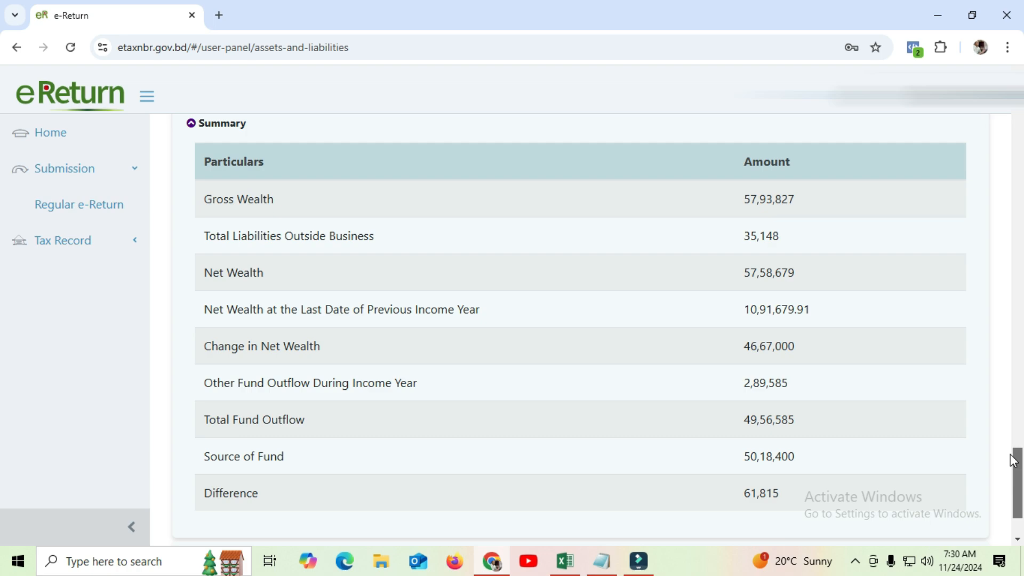
drag(1013, 460, 1013, 462)
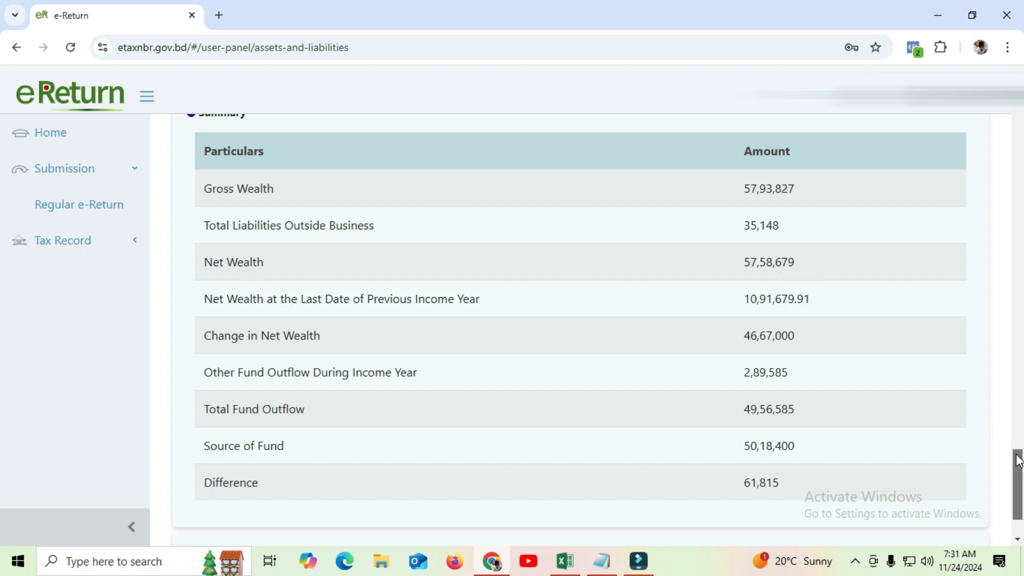
drag(1015, 460, 1012, 473)
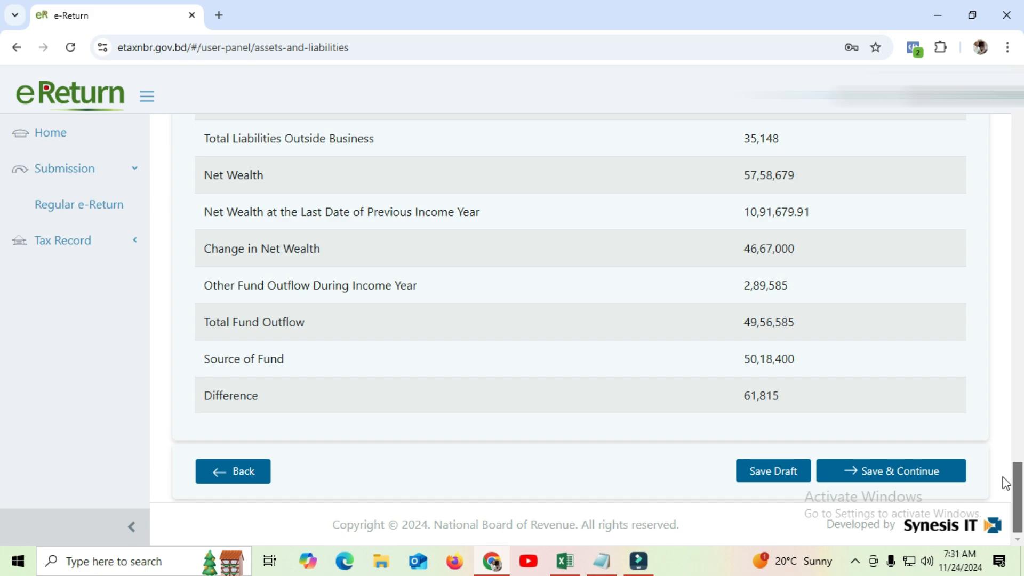
scroll(1003, 477, up, 8)
scroll(1003, 433, down, 6)
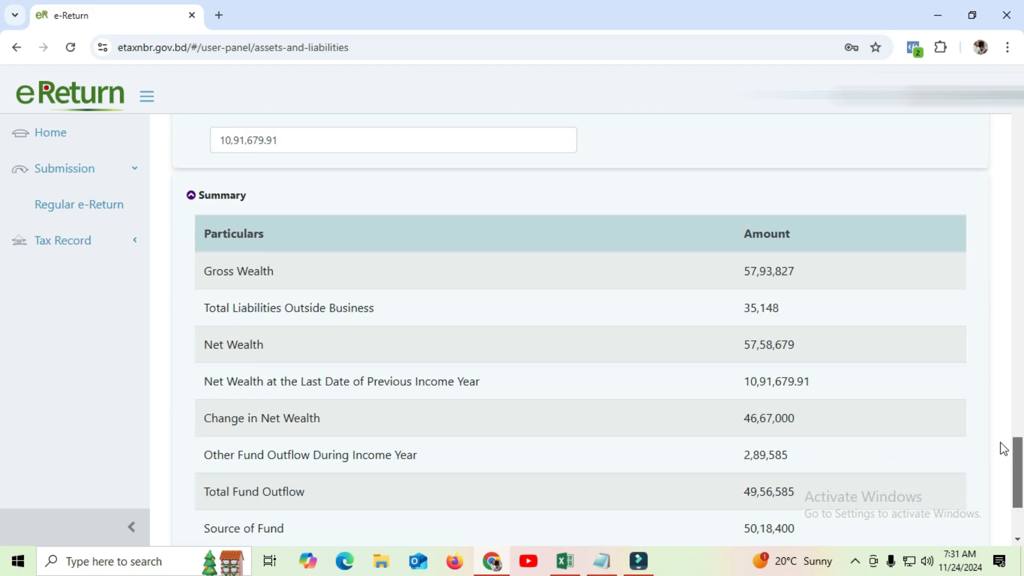
scroll(1001, 458, up, 1)
scroll(999, 453, down, 3)
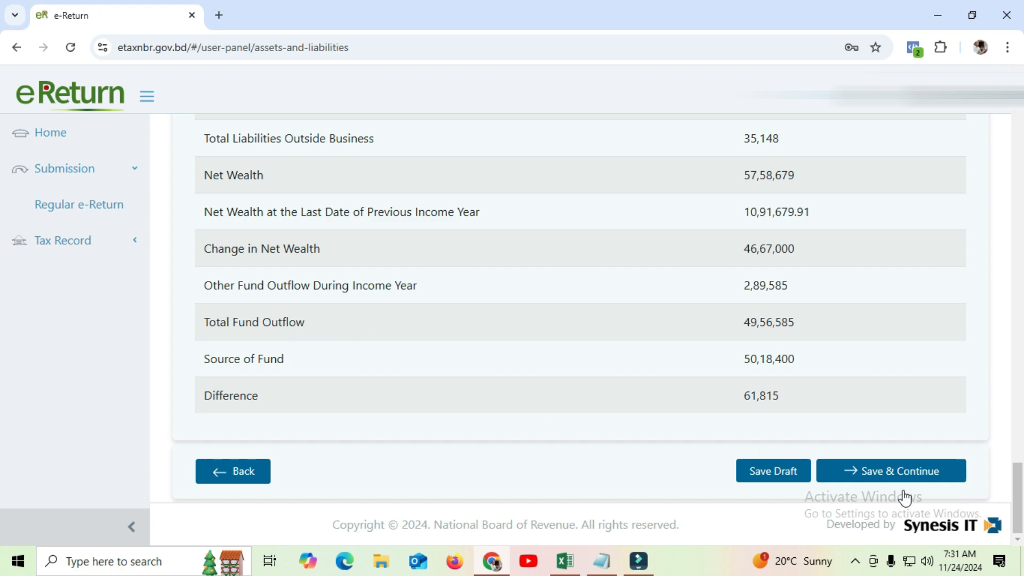
click(923, 472)
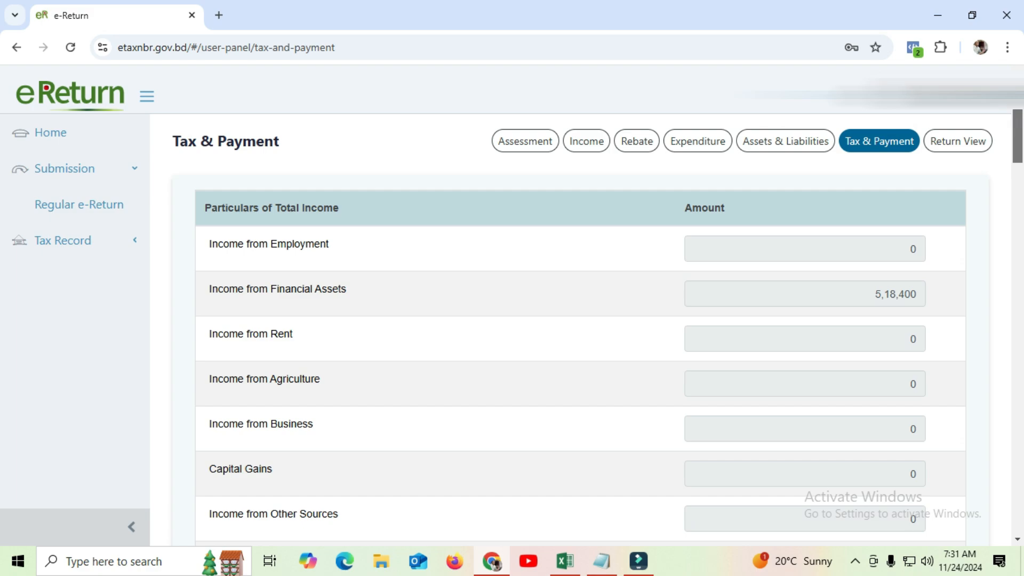
scroll(1021, 122, down, 1)
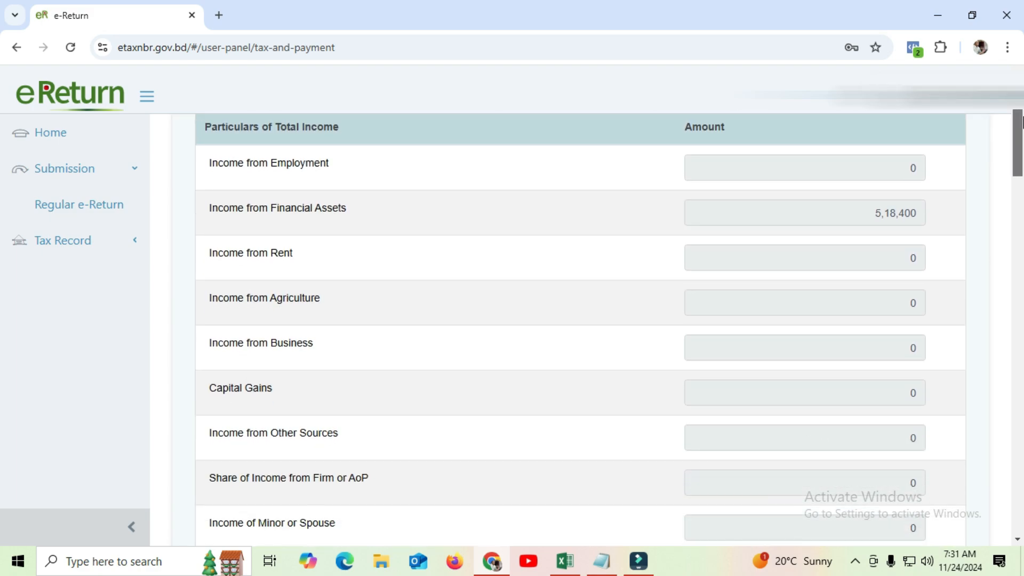
scroll(1022, 121, up, 1)
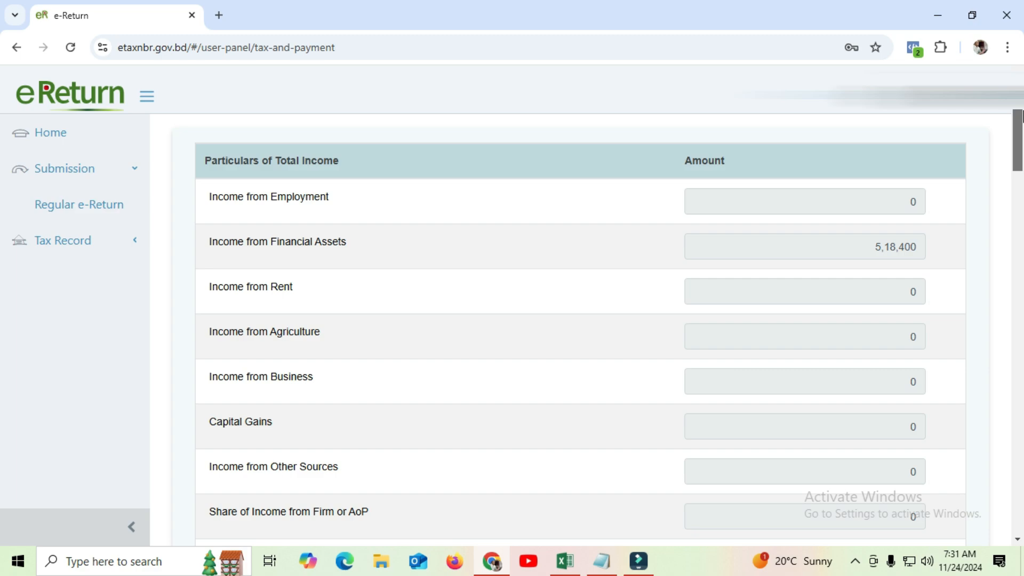
scroll(1021, 114, down, 1)
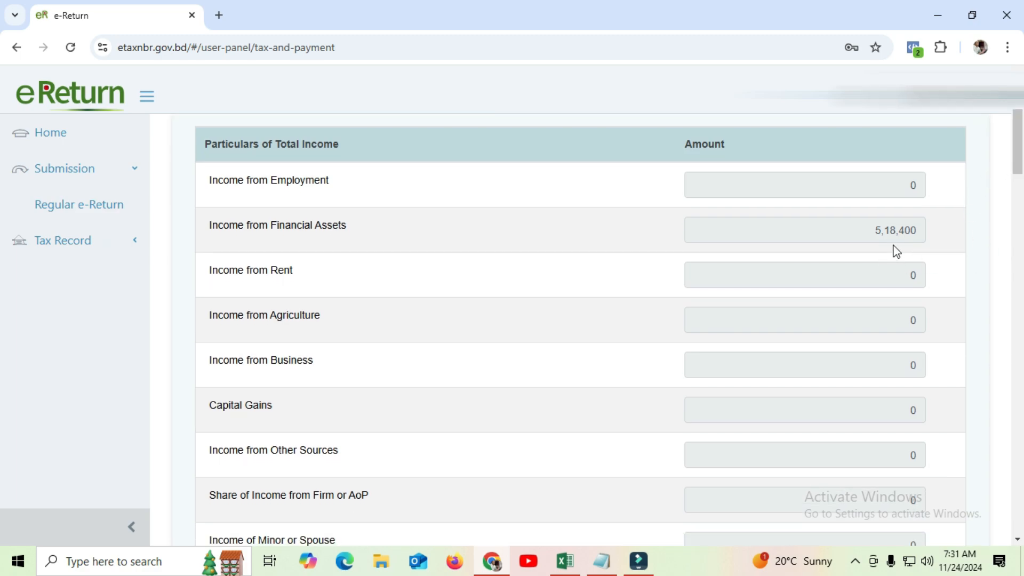
drag(1019, 158, 1016, 276)
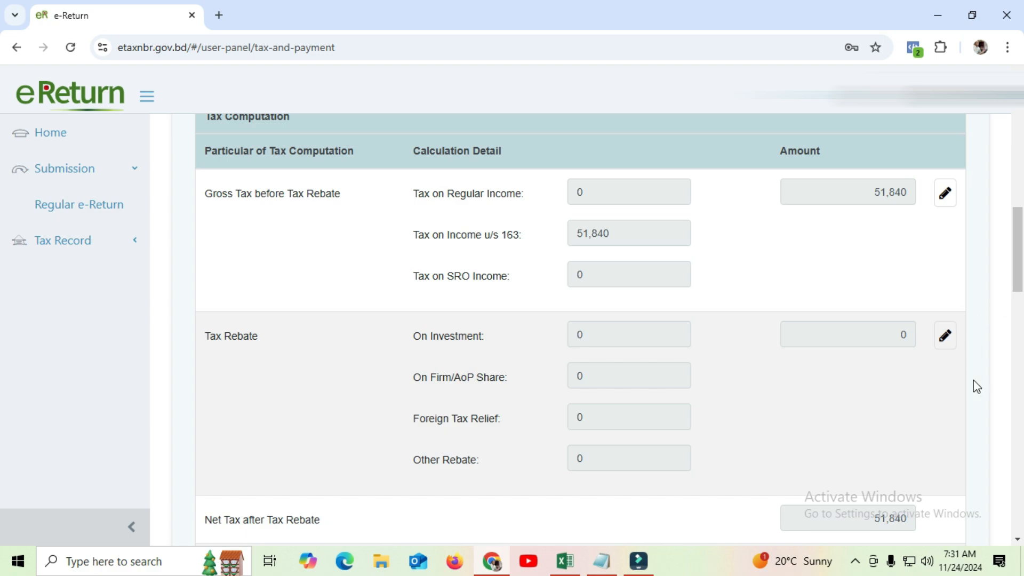
drag(1017, 235, 1019, 301)
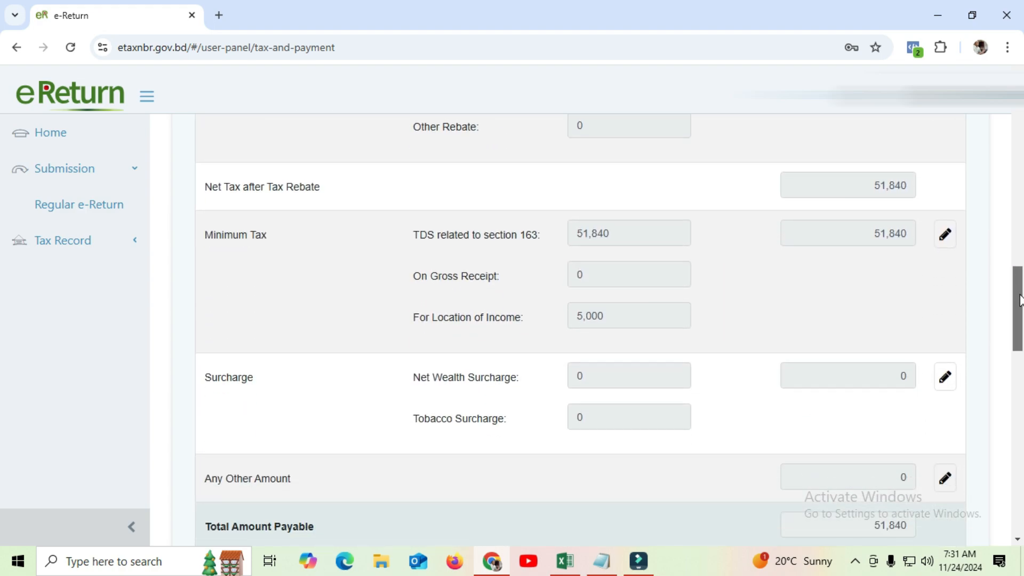
drag(1020, 301, 1020, 295)
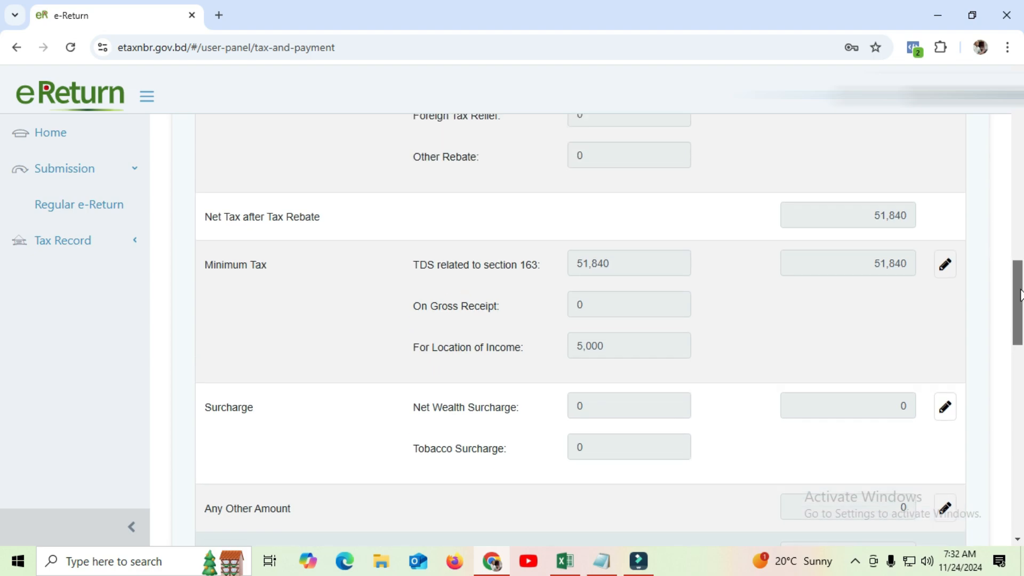
drag(1020, 294, 1021, 368)
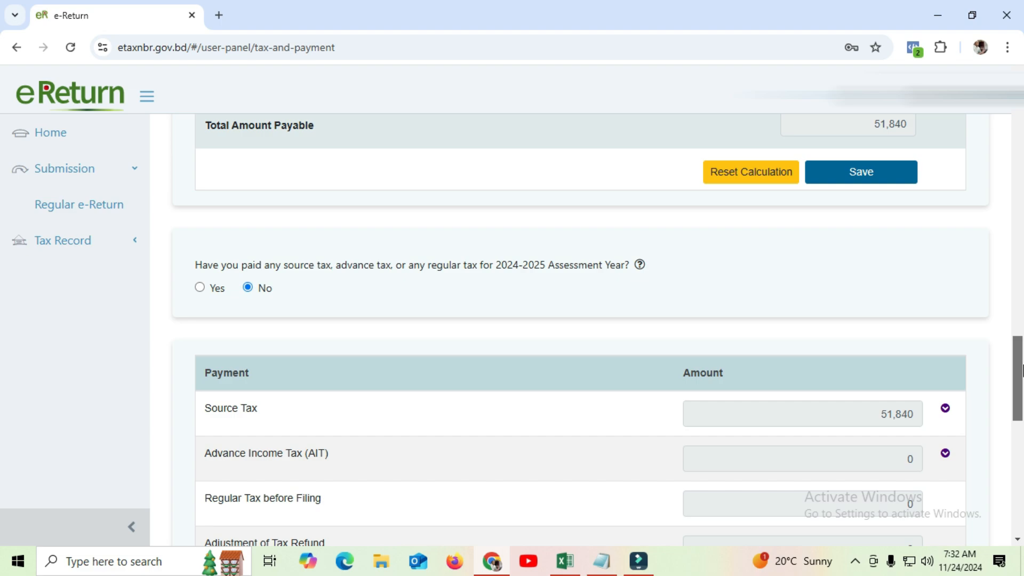
Answer Yes to having paid source or advance tax for the 2024-2025 assessment year
drag(1021, 369, 1021, 373)
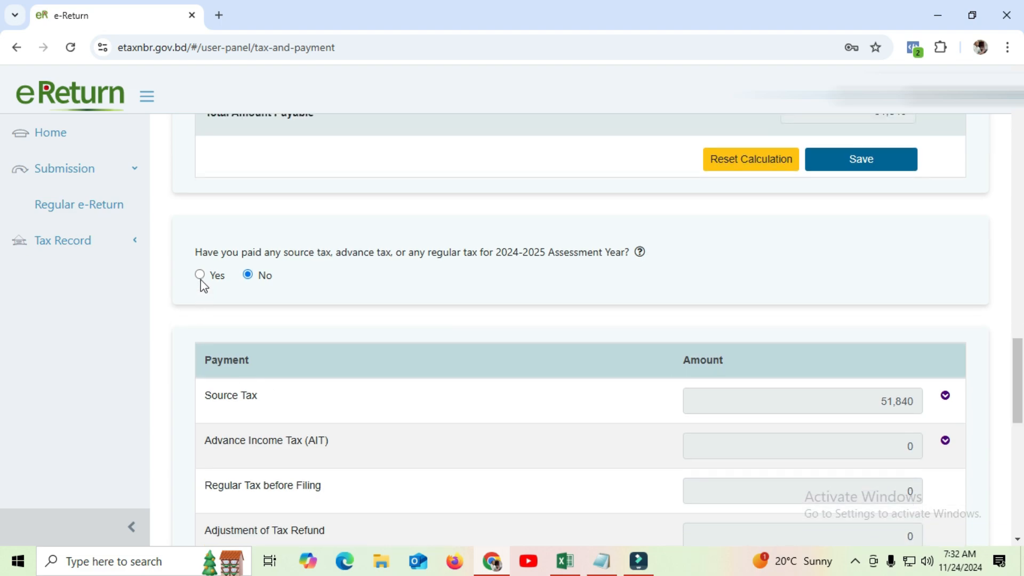
drag(1019, 384, 1019, 393)
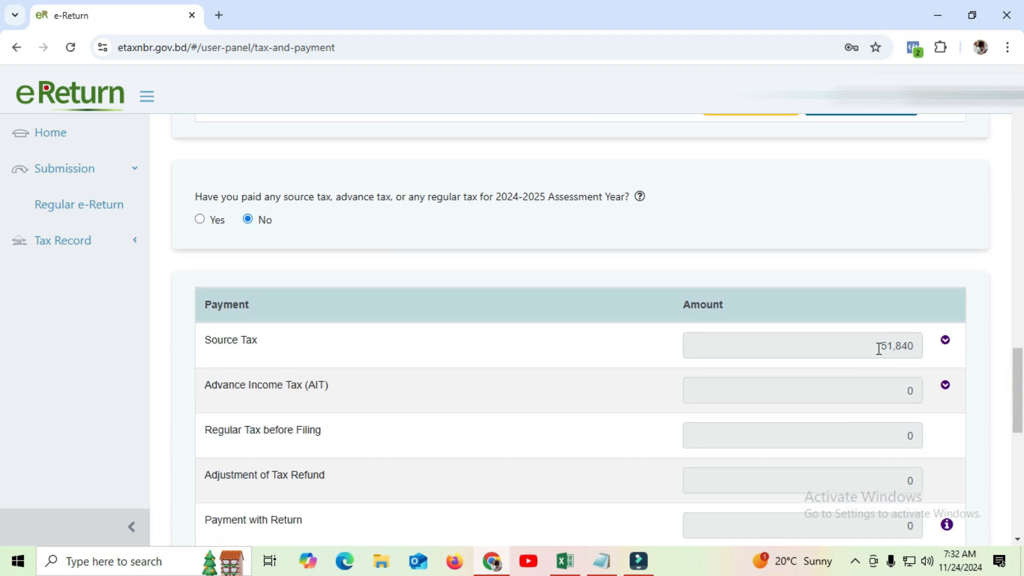
mouse_move(1017, 373)
mouse_down()
mouse_move(1017, 462)
mouse_move(1021, 367)
mouse_up()
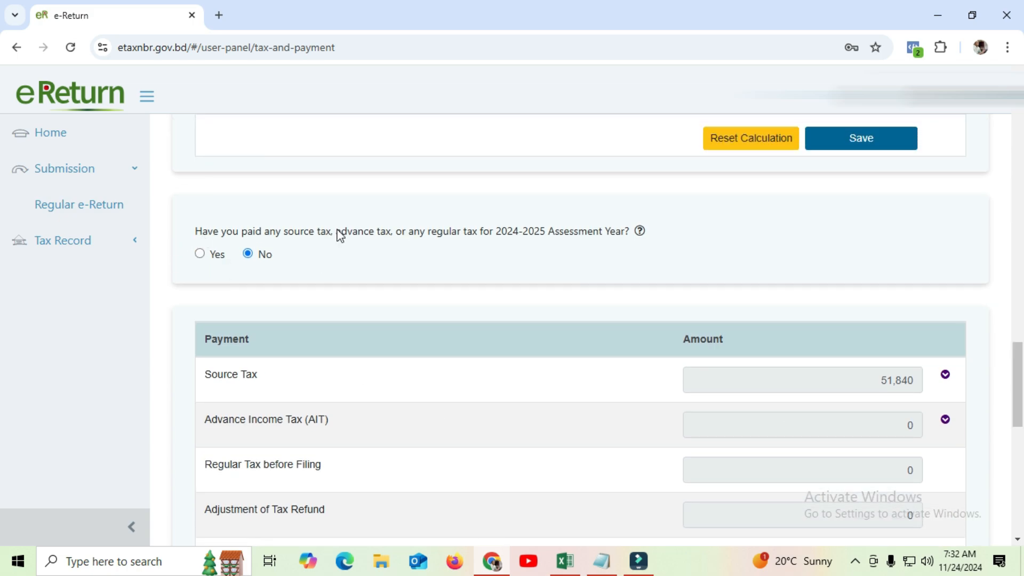
click(200, 254)
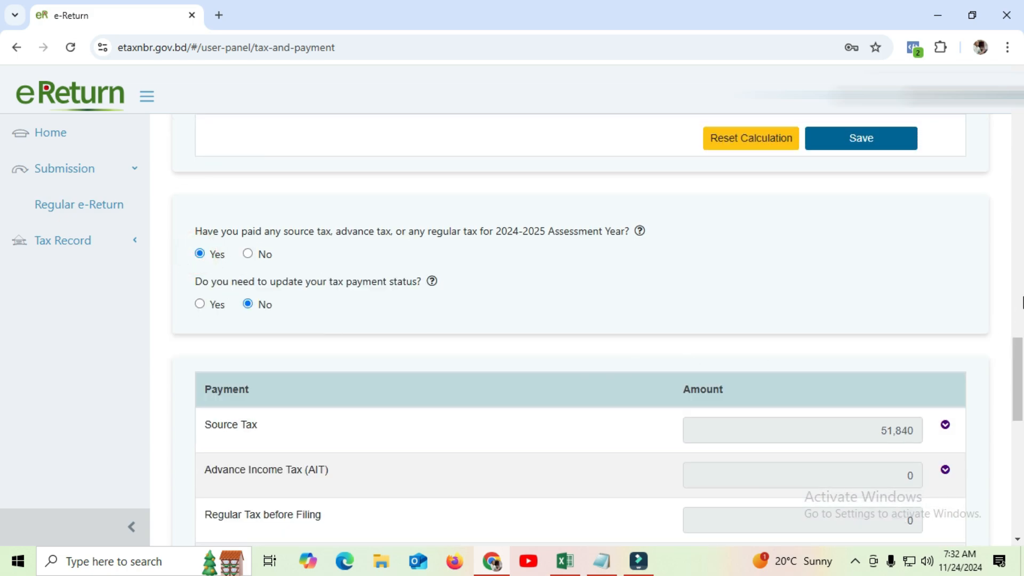
drag(1017, 354, 1018, 369)
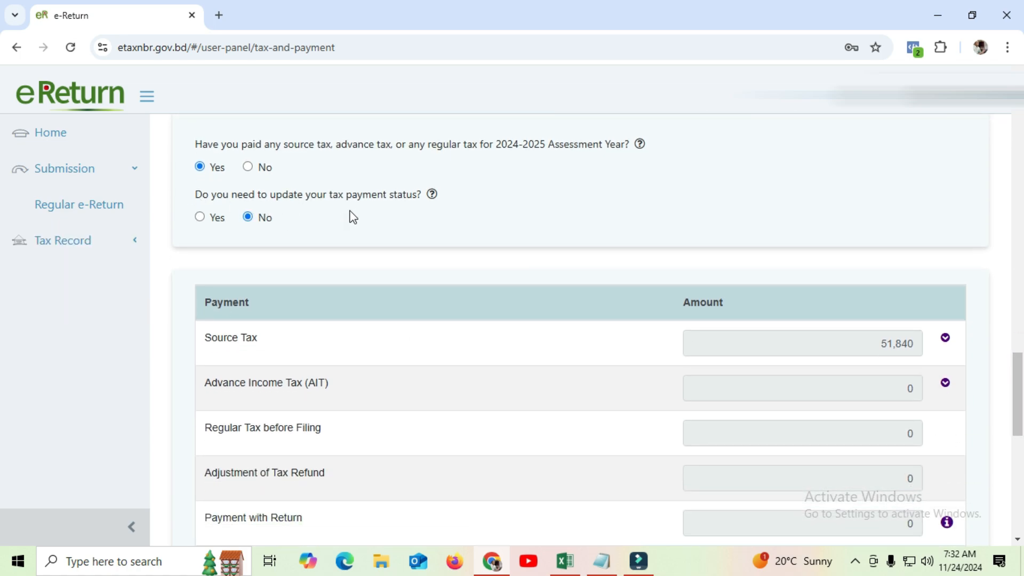
Confirm updating the tax payment status and reload the eReturn Ledger site
click(199, 219)
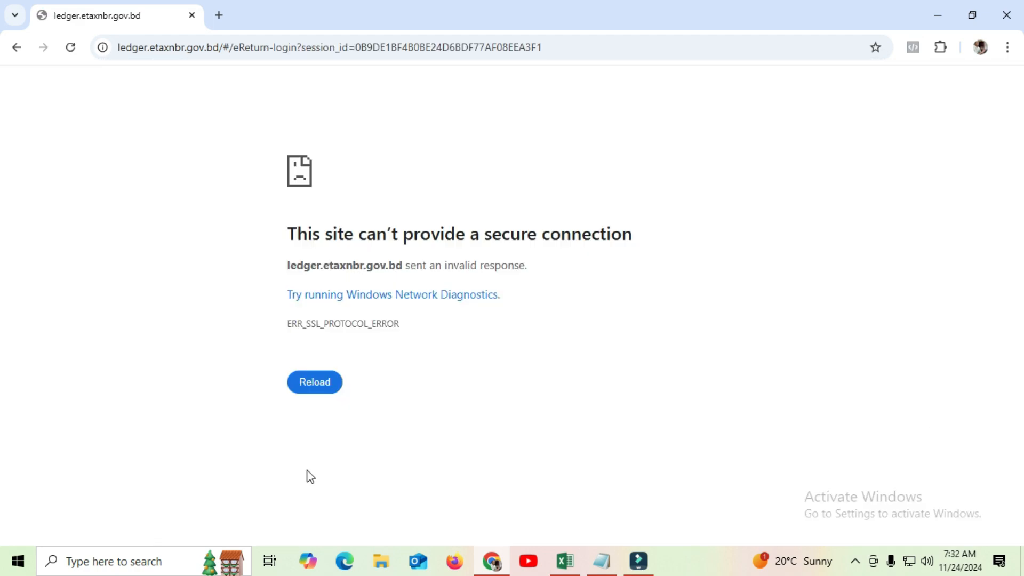
click(319, 386)
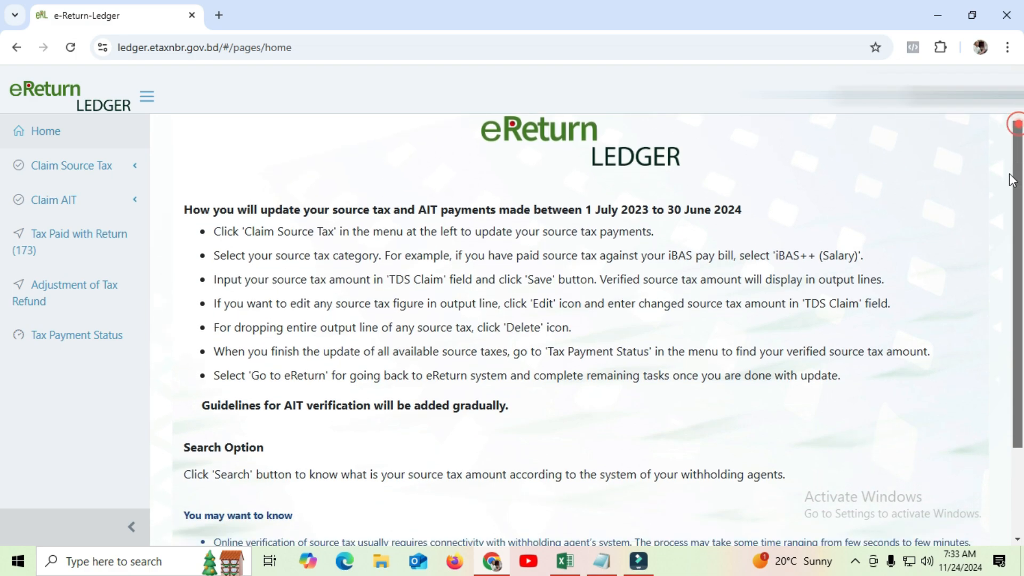
mouse_move(1012, 180)
mouse_down()
mouse_move(1018, 309)
mouse_move(1017, 173)
mouse_up()
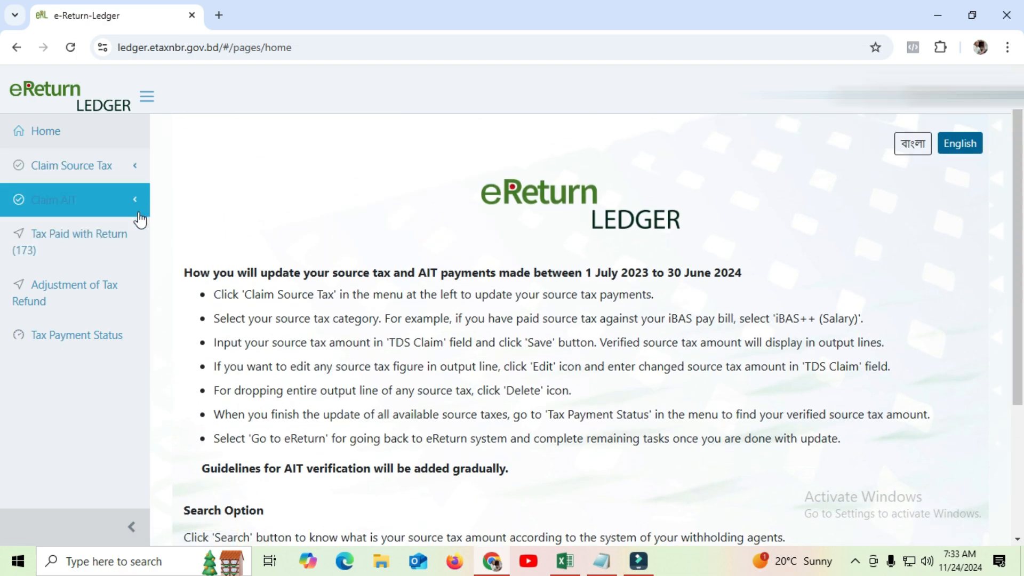
Search the Sanchayapatra source tax using the saved certificate registration number
click(90, 167)
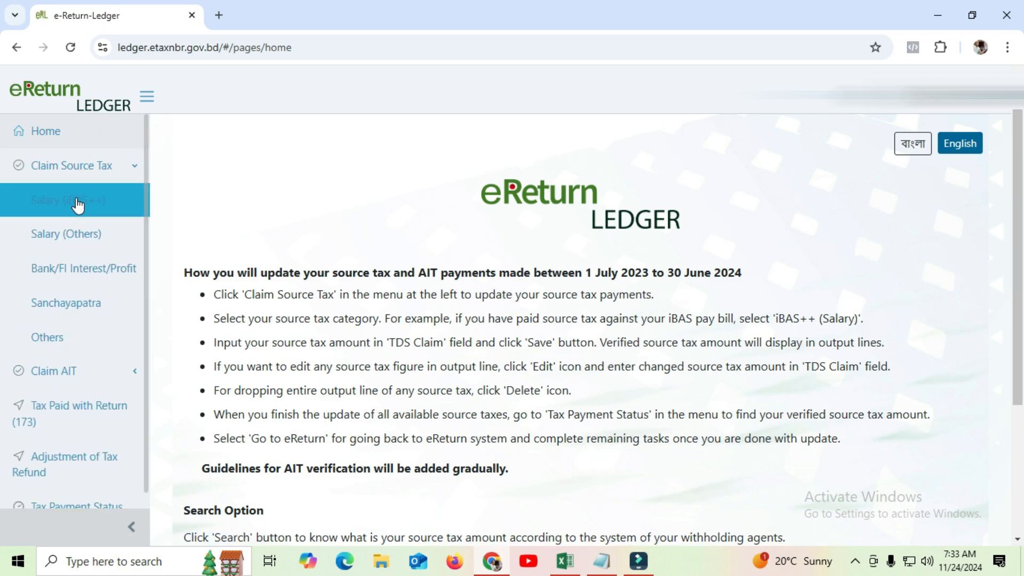
click(75, 302)
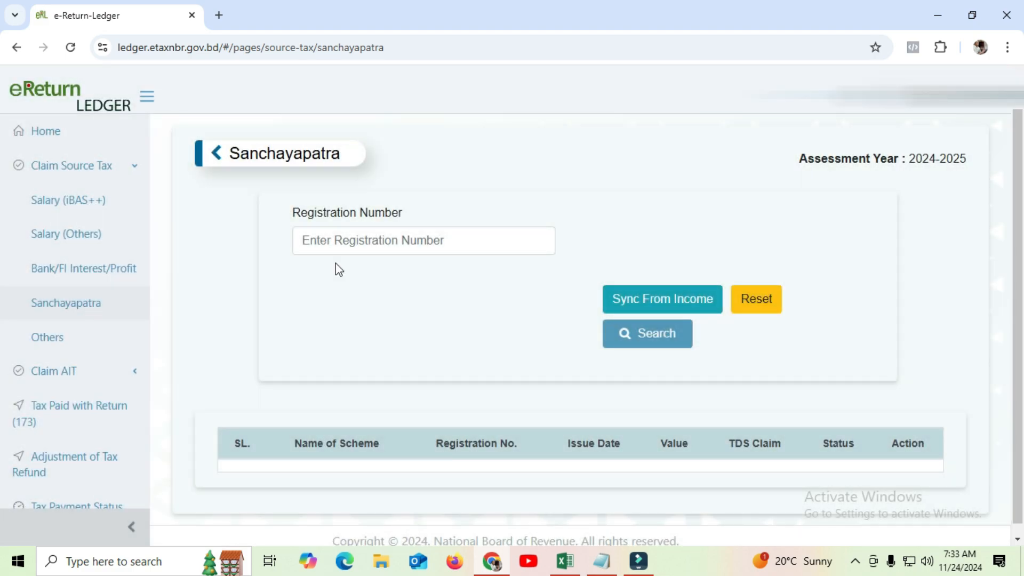
click(322, 239)
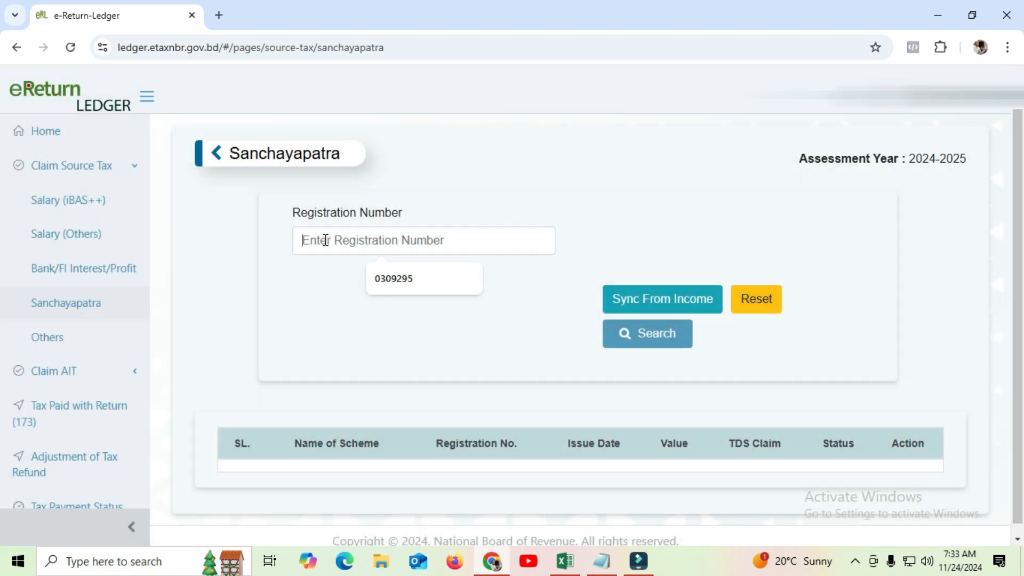
click(394, 280)
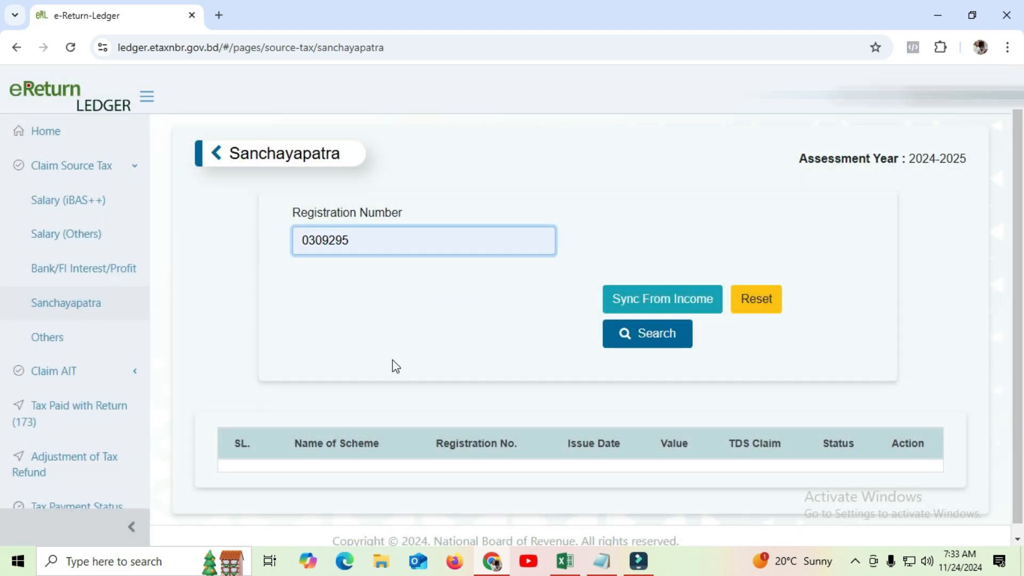
click(659, 330)
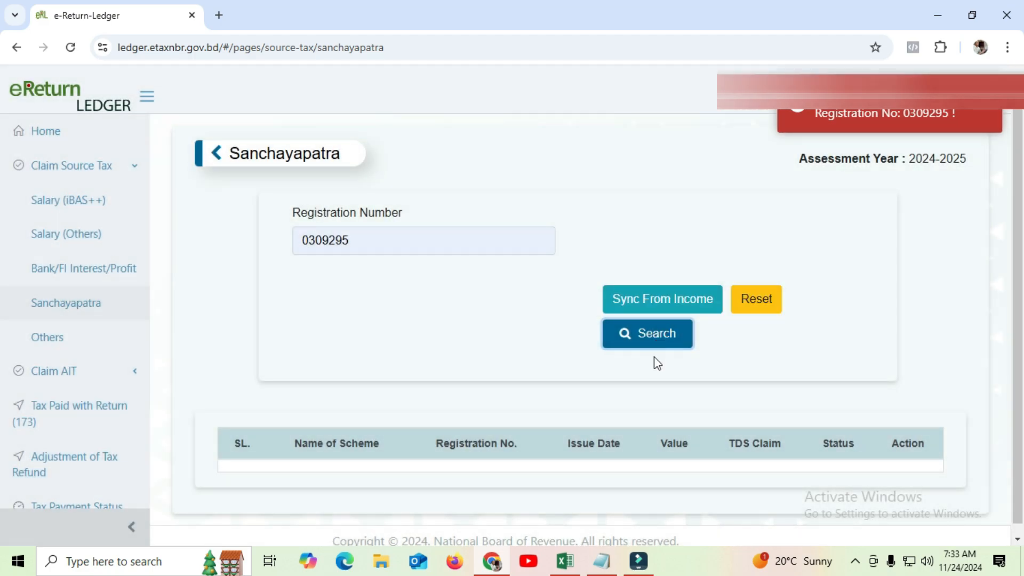
click(661, 337)
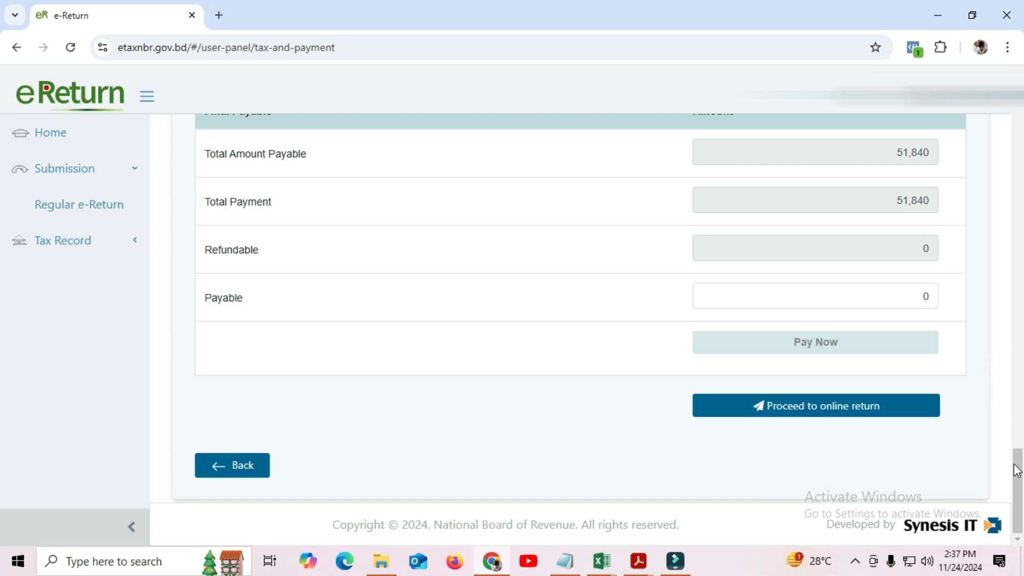
Proceed to online filing, submit the 2024-2025 return and confirm Yes at the warning
mouse_move(1017, 469)
mouse_down()
mouse_move(1021, 154)
mouse_move(1021, 483)
mouse_up()
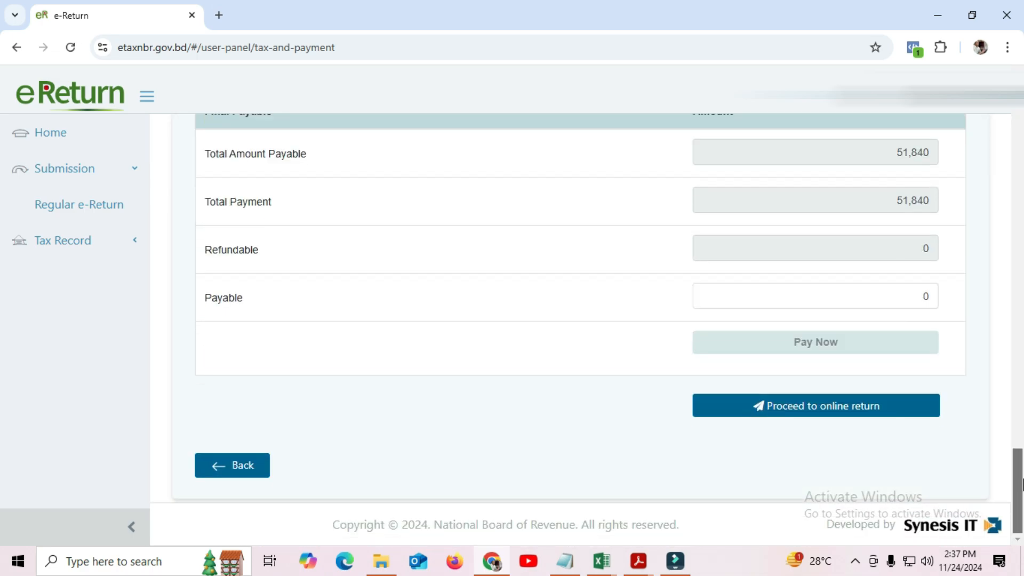
click(848, 408)
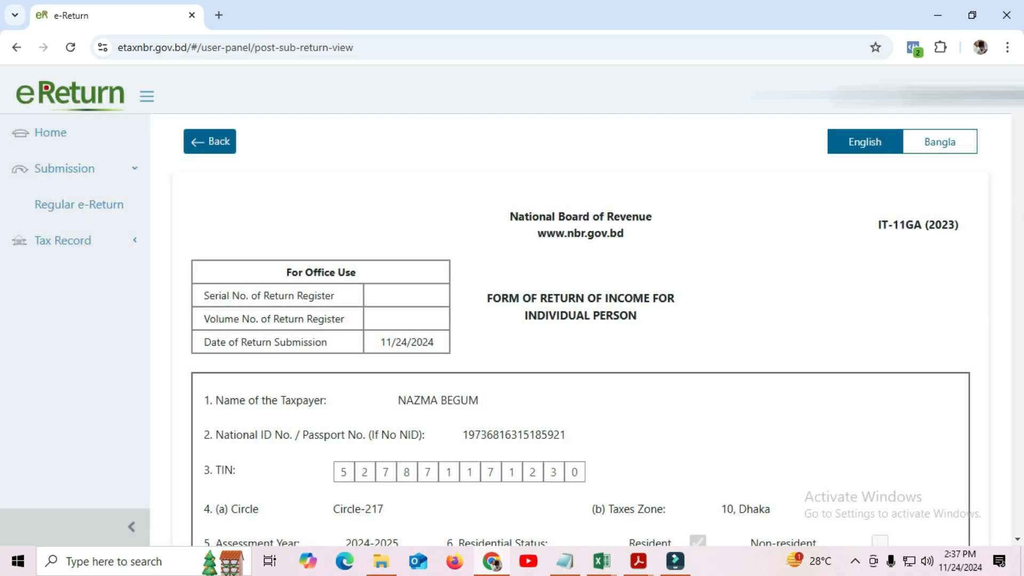
drag(1017, 122, 1017, 528)
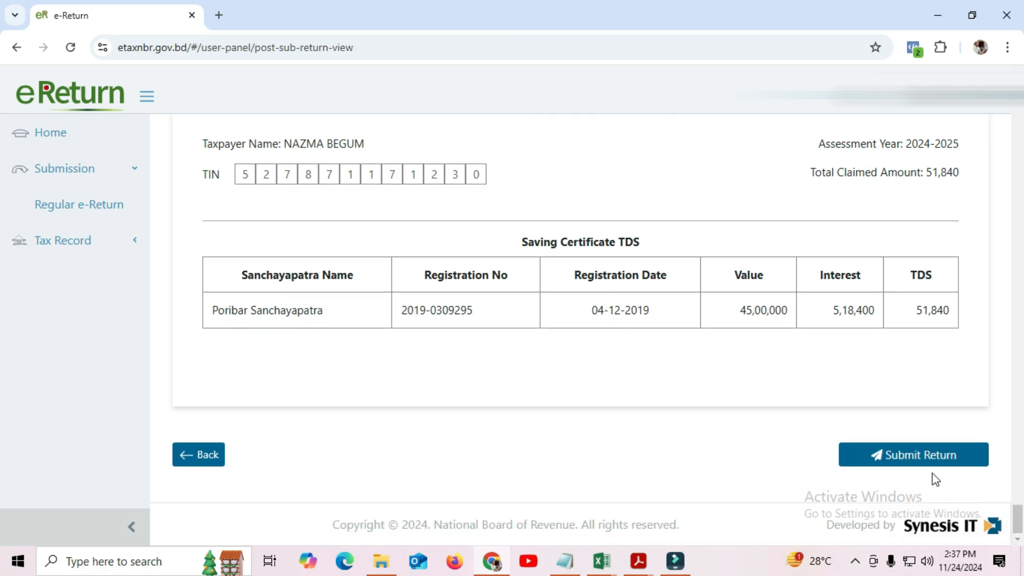
click(943, 456)
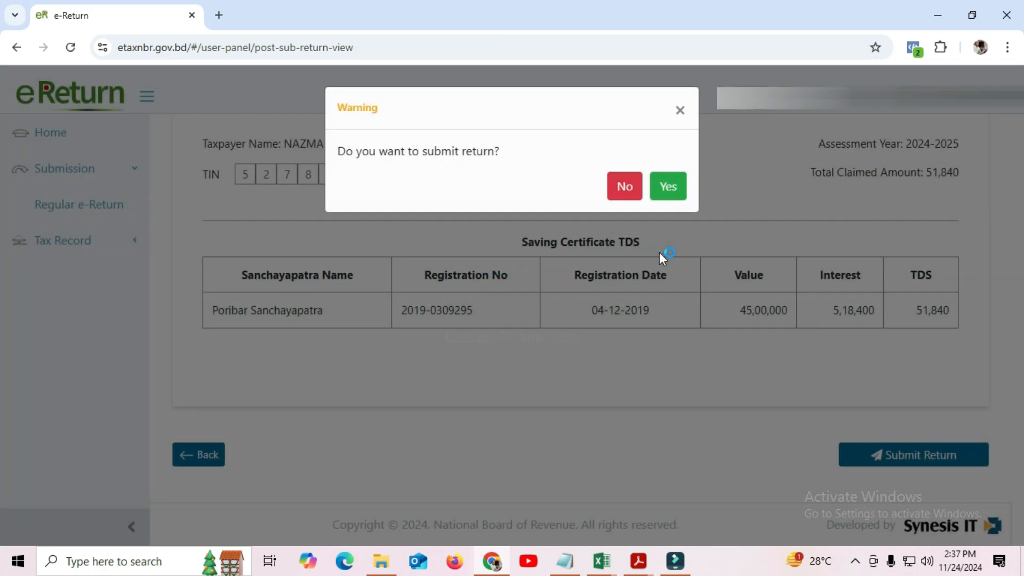
click(670, 185)
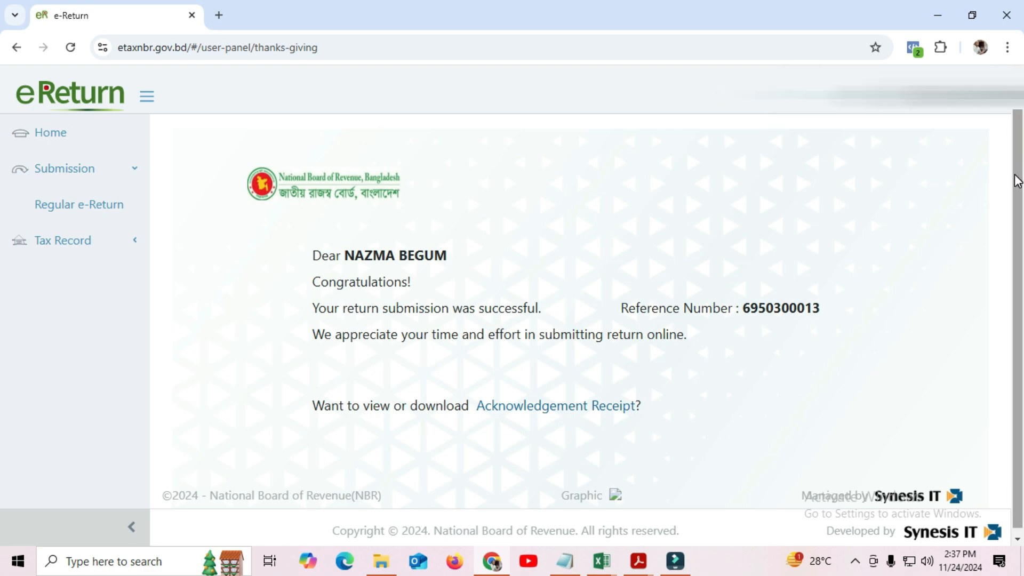
drag(1020, 170, 1019, 335)
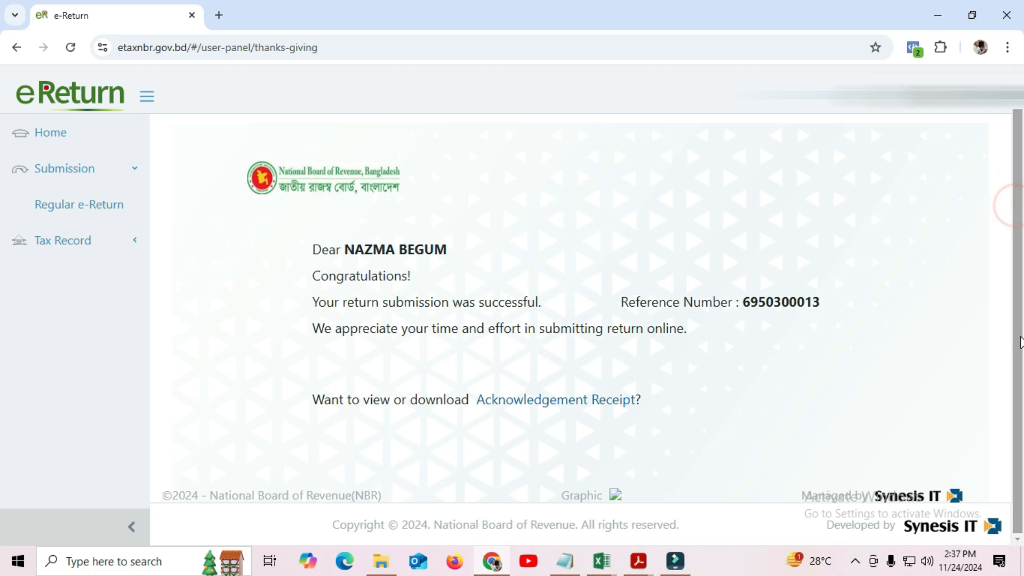
Open the acknowledgement receipt for the submitted return and download it
click(1019, 328)
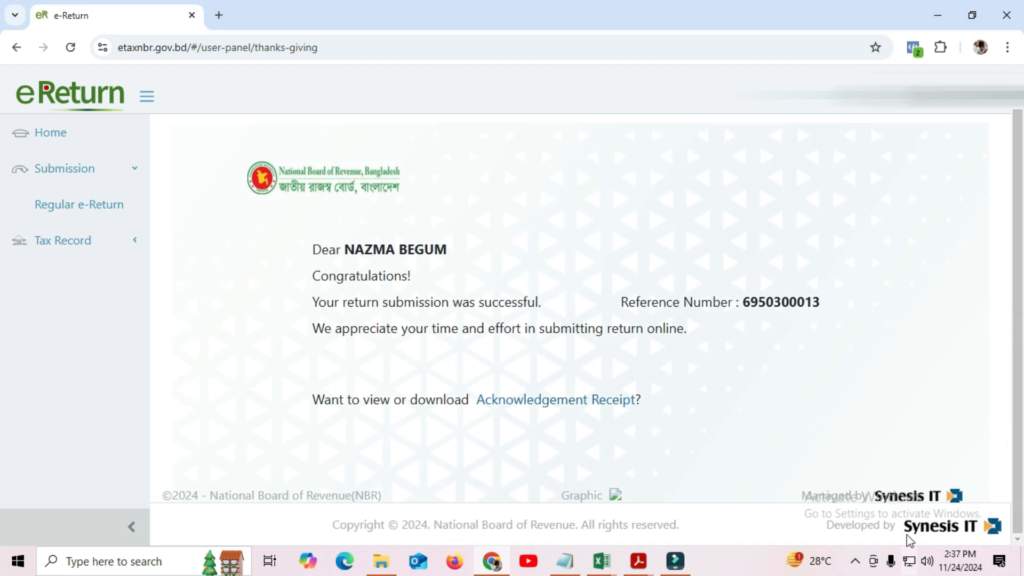
click(521, 401)
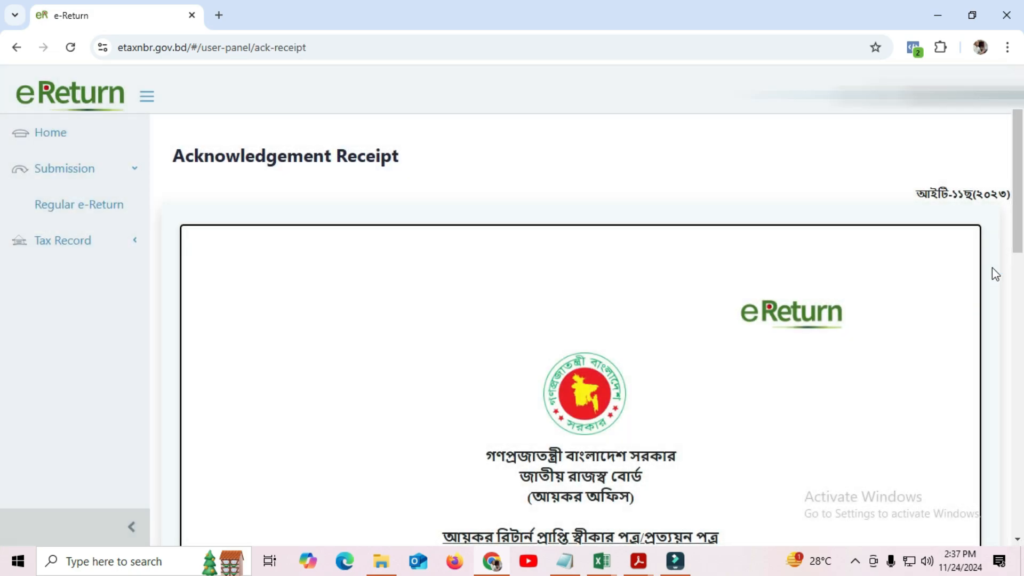
drag(1018, 250, 1018, 455)
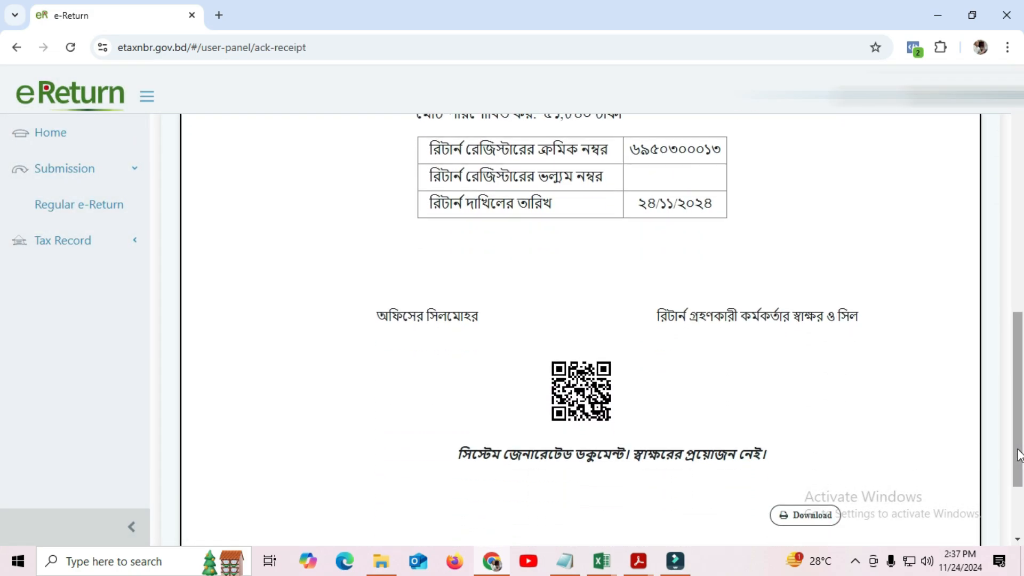
click(806, 515)
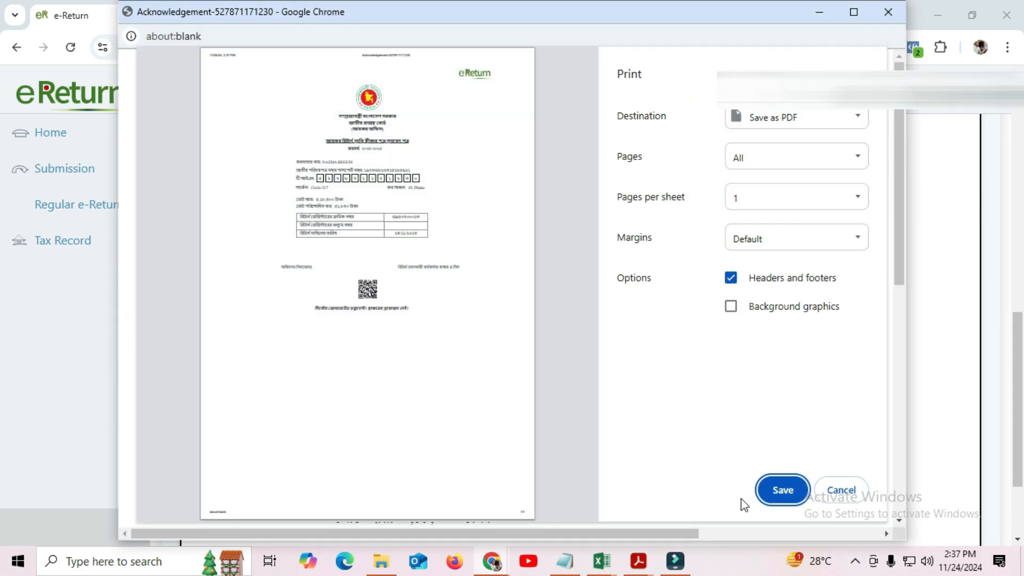
Save the receipt as a PDF on the Desktop, appending the taxpayer's name to the TIN file name
click(788, 491)
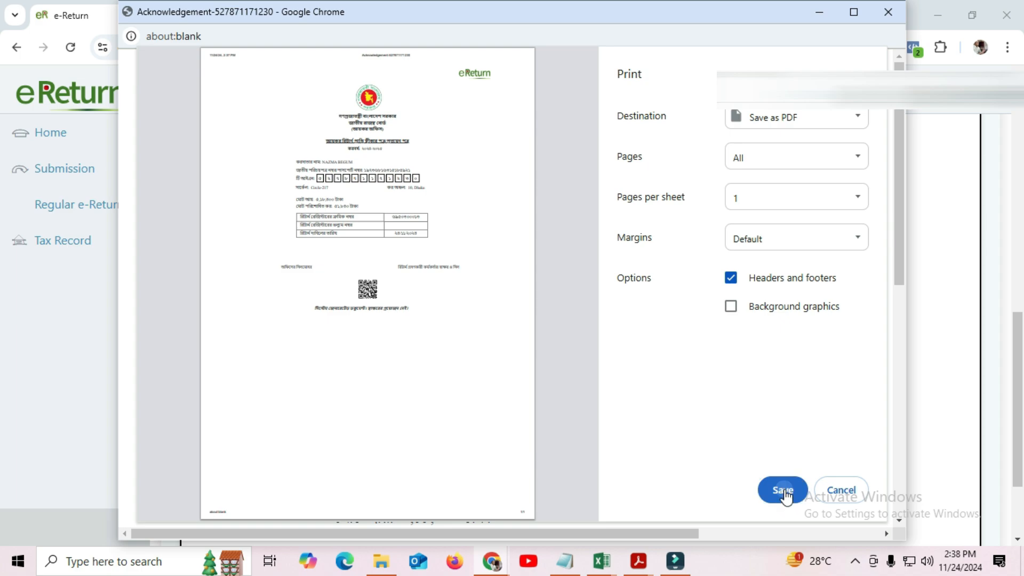
drag(226, 130, 224, 62)
click(171, 111)
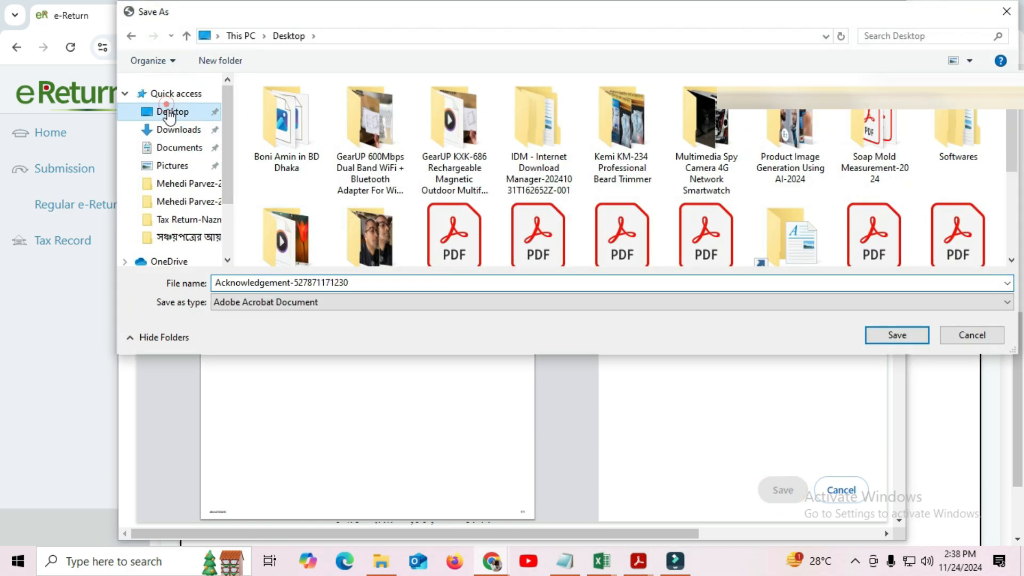
double_click(356, 282)
click(356, 283)
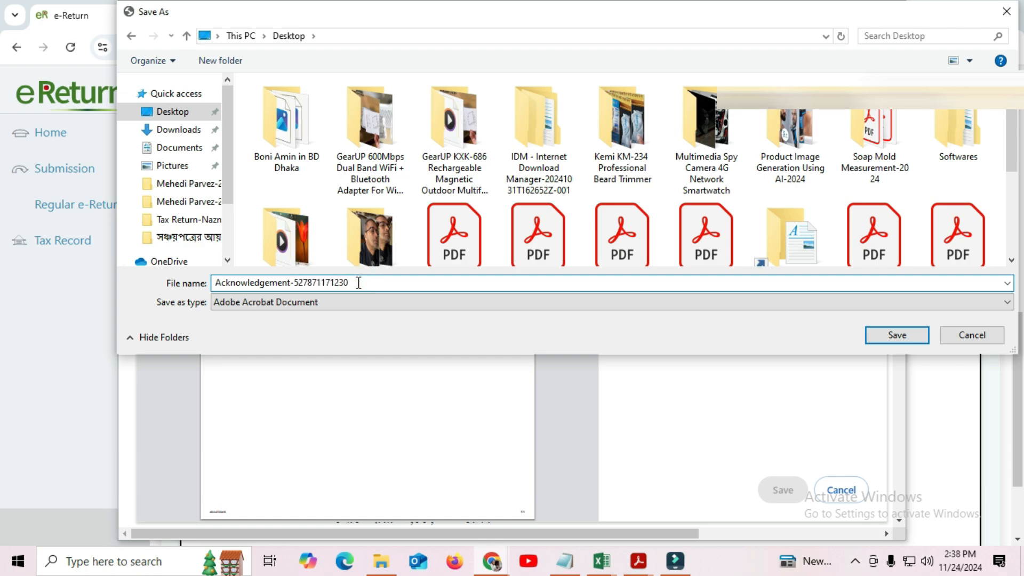
click(889, 338)
scroll(885, 331, down, 3)
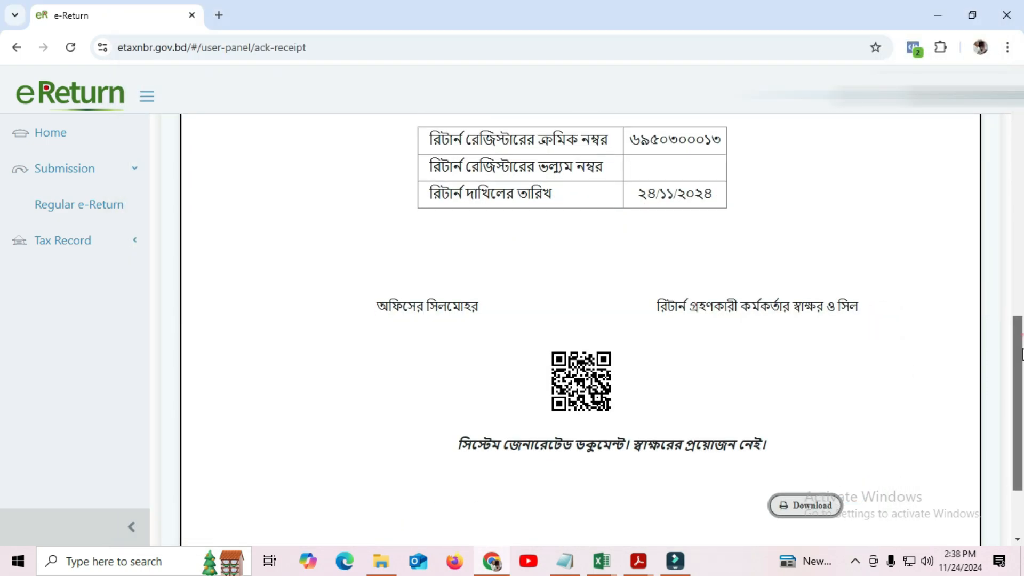
scroll(1022, 450, up, 10)
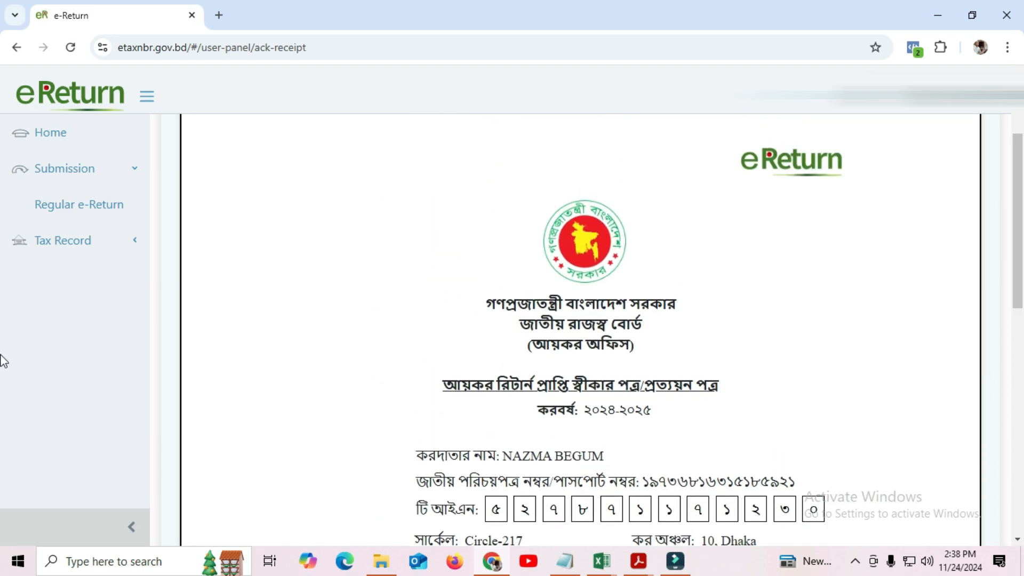
Open Tax Record's Express Certificate and tick Total Income, Net Wealth and Paid Tax
click(79, 244)
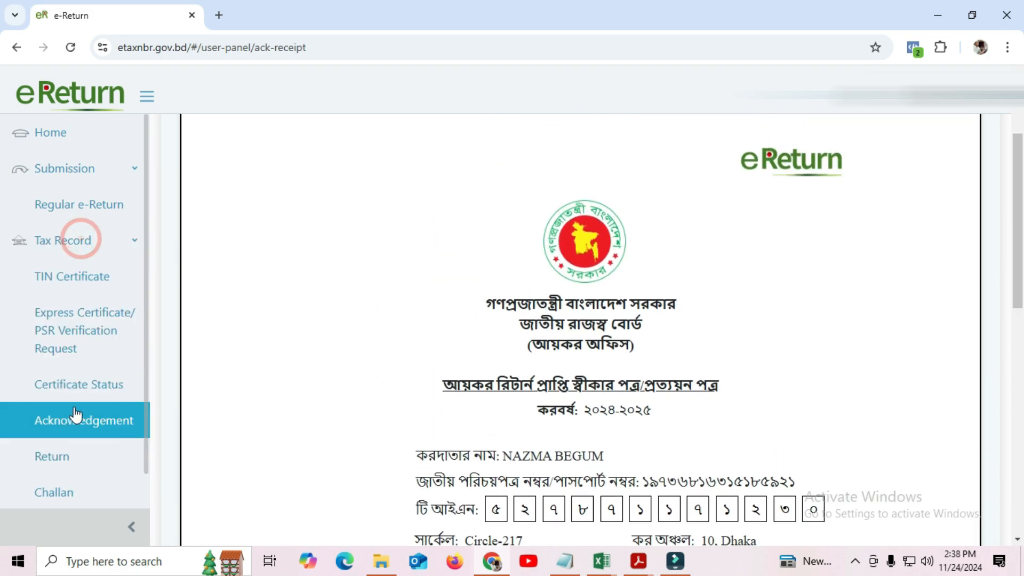
click(68, 332)
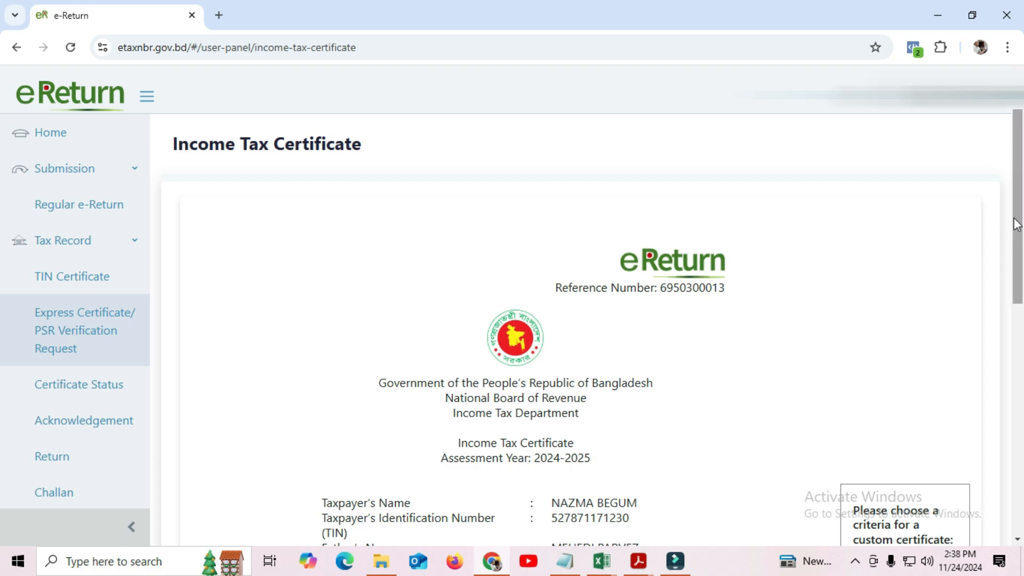
drag(1020, 218, 1023, 388)
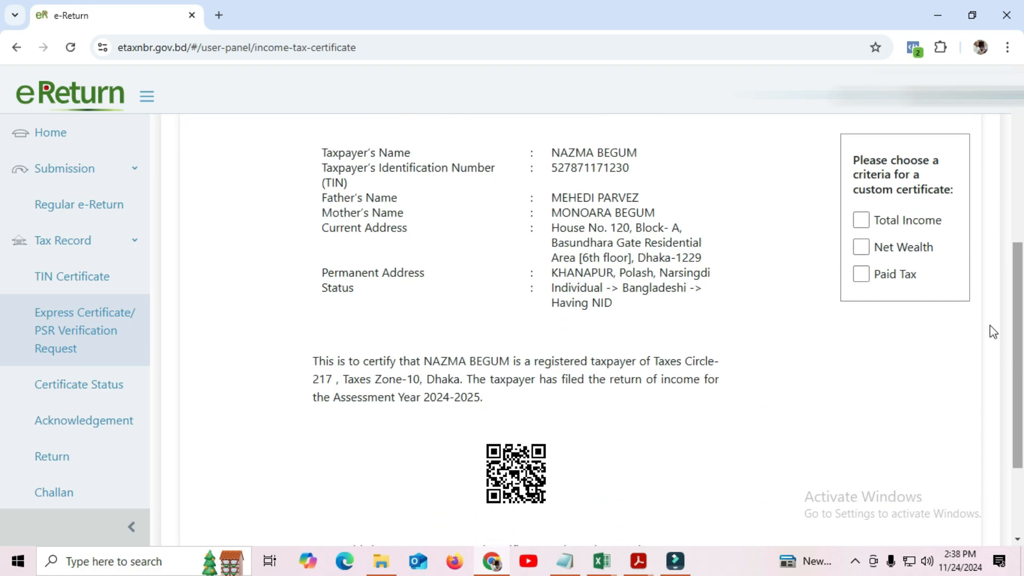
click(861, 219)
click(861, 247)
click(861, 273)
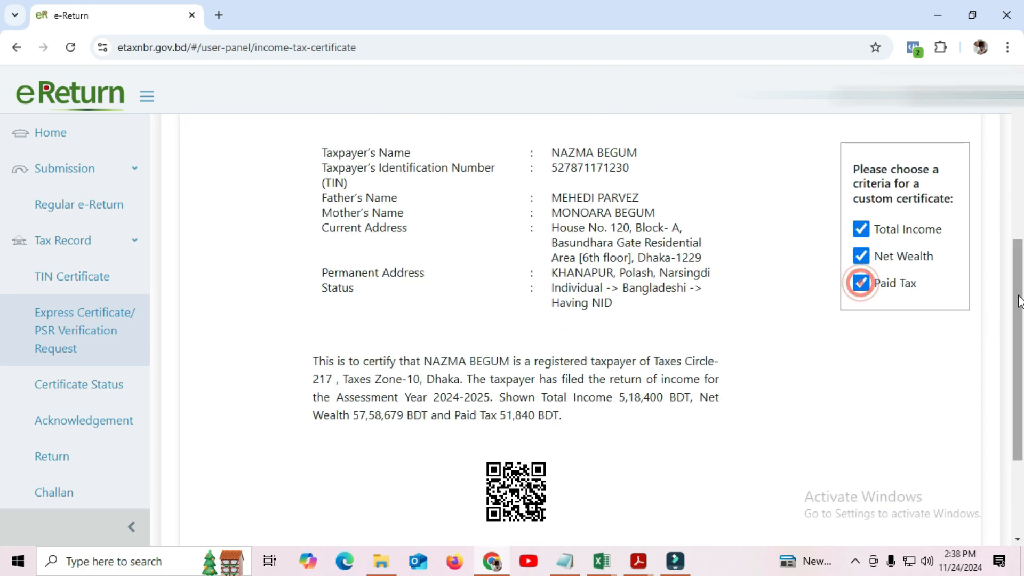
drag(1021, 315, 1021, 382)
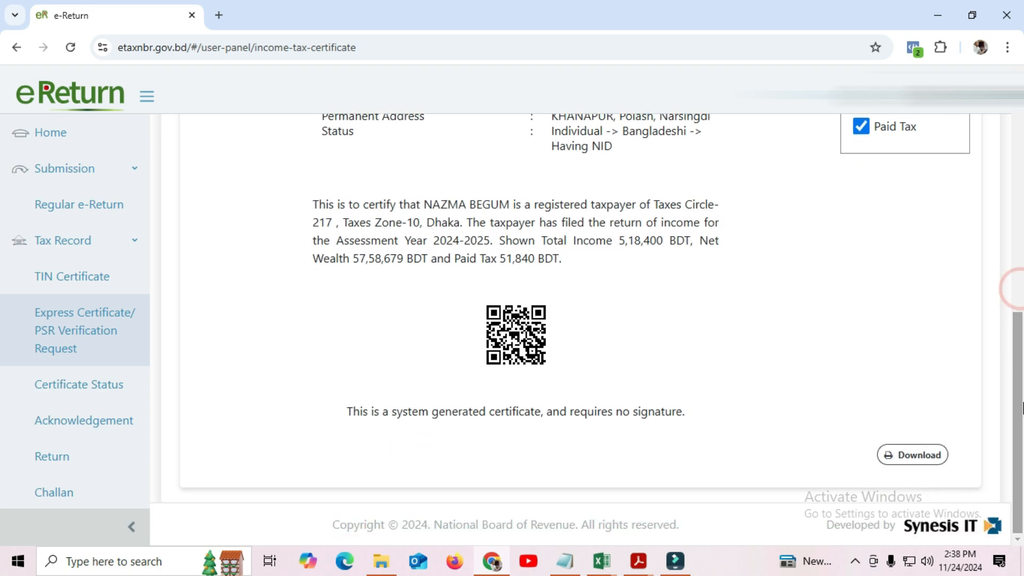
Download the income tax certificate and save it as a PDF on the Desktop under an extended name
click(928, 457)
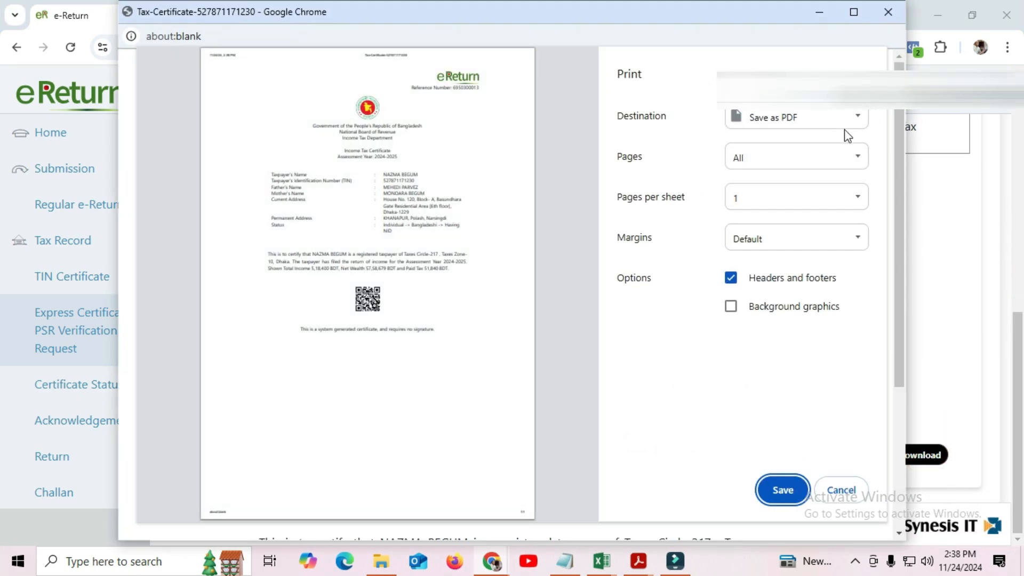
click(782, 490)
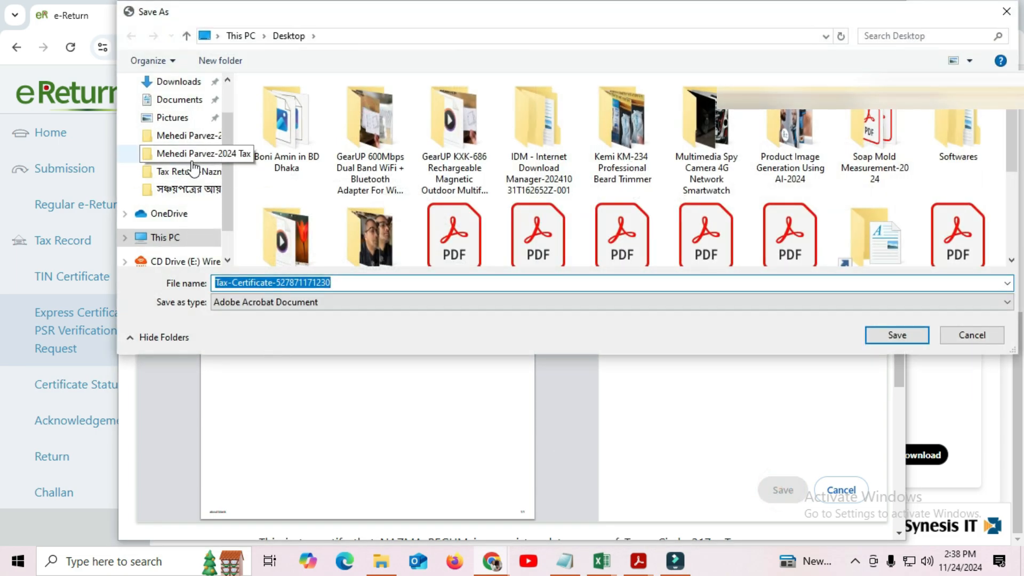
scroll(187, 149, up, 1)
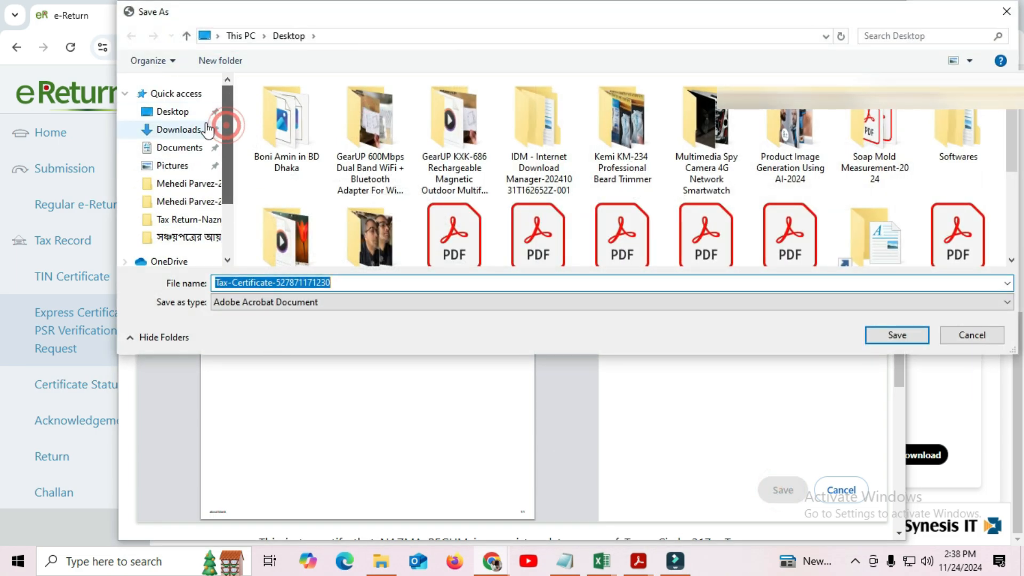
click(172, 112)
click(338, 282)
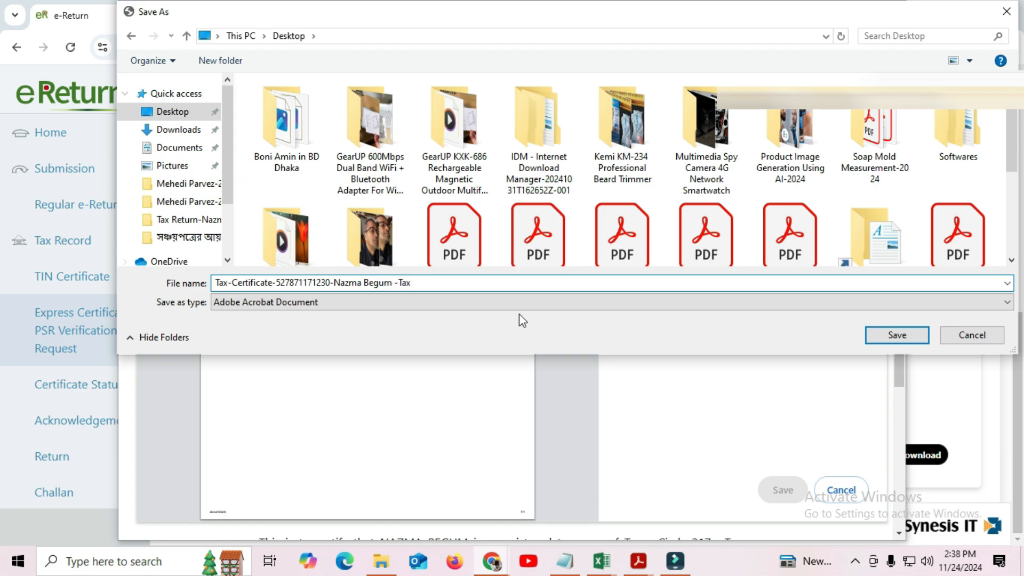
click(904, 336)
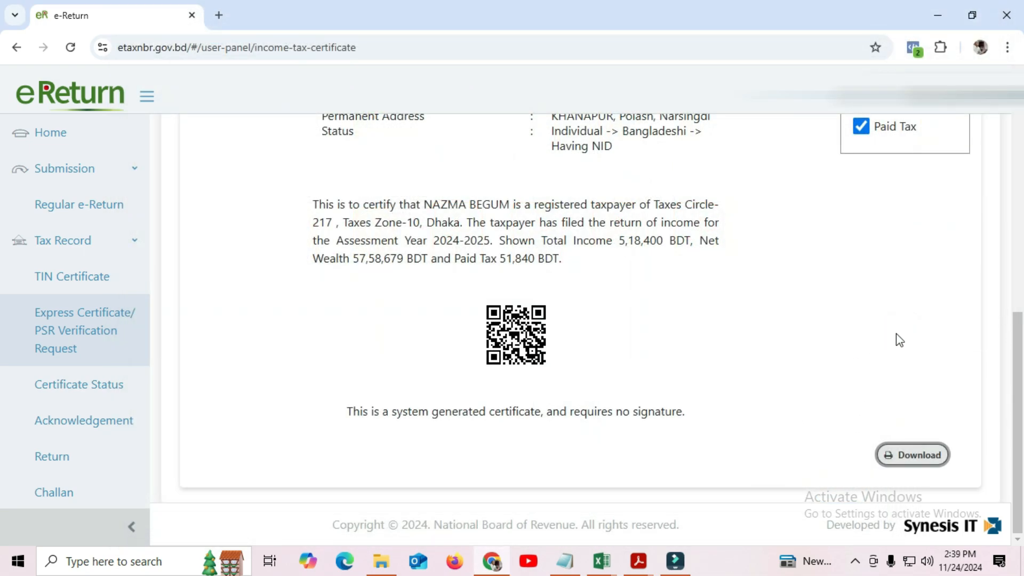
scroll(1020, 343, up, 9)
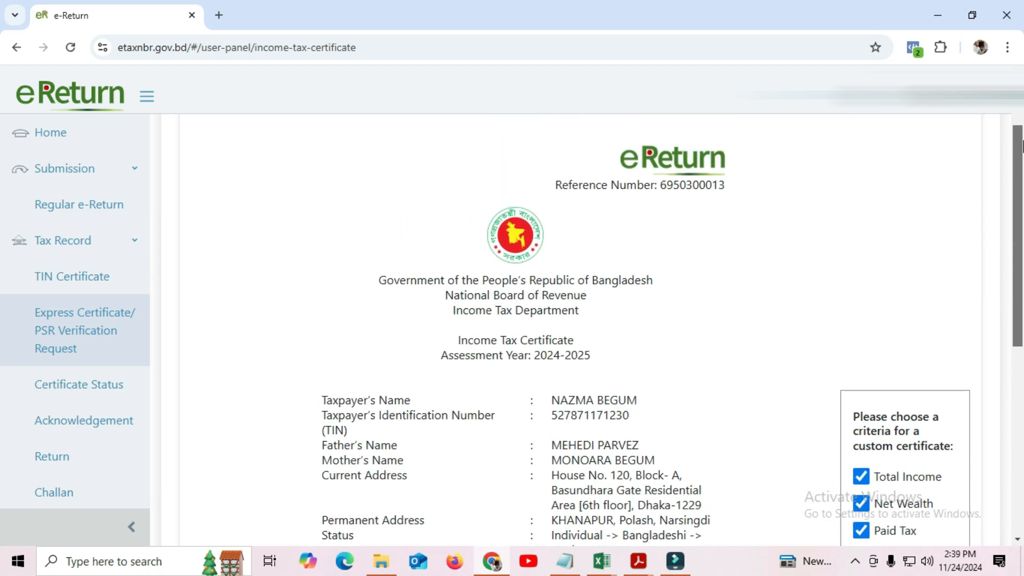
mouse_move(673, 566)
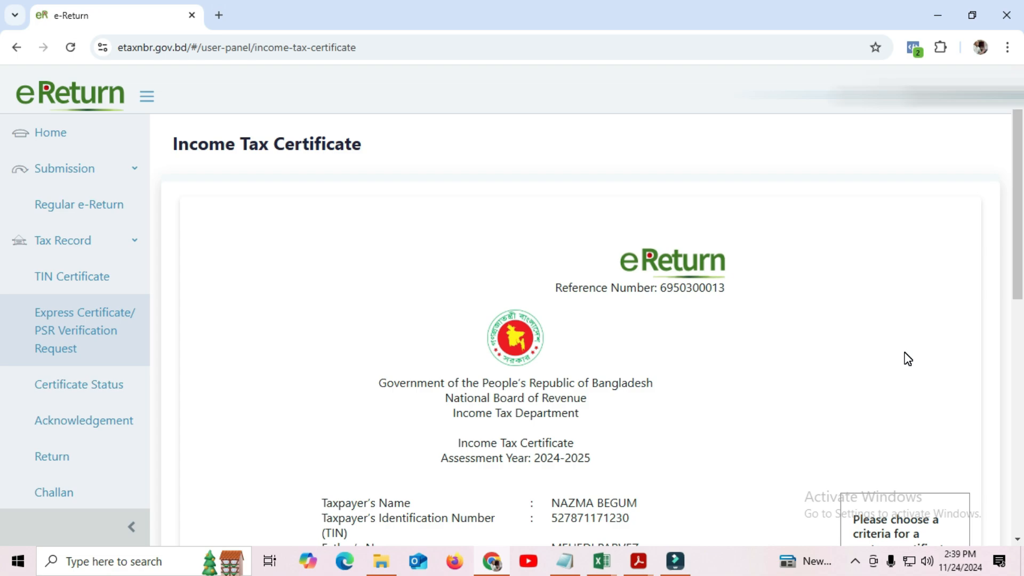
drag(1016, 137, 987, 27)
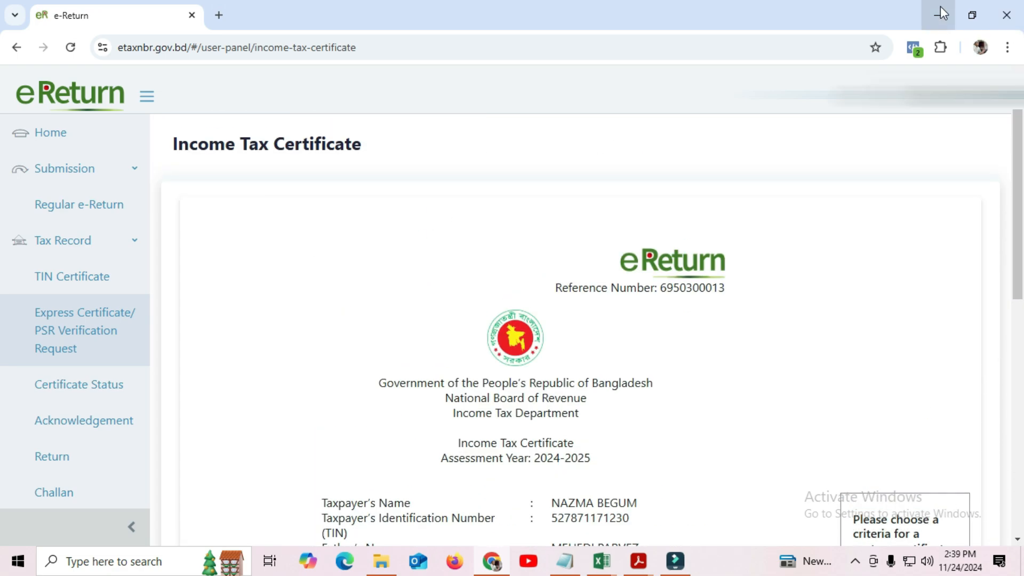